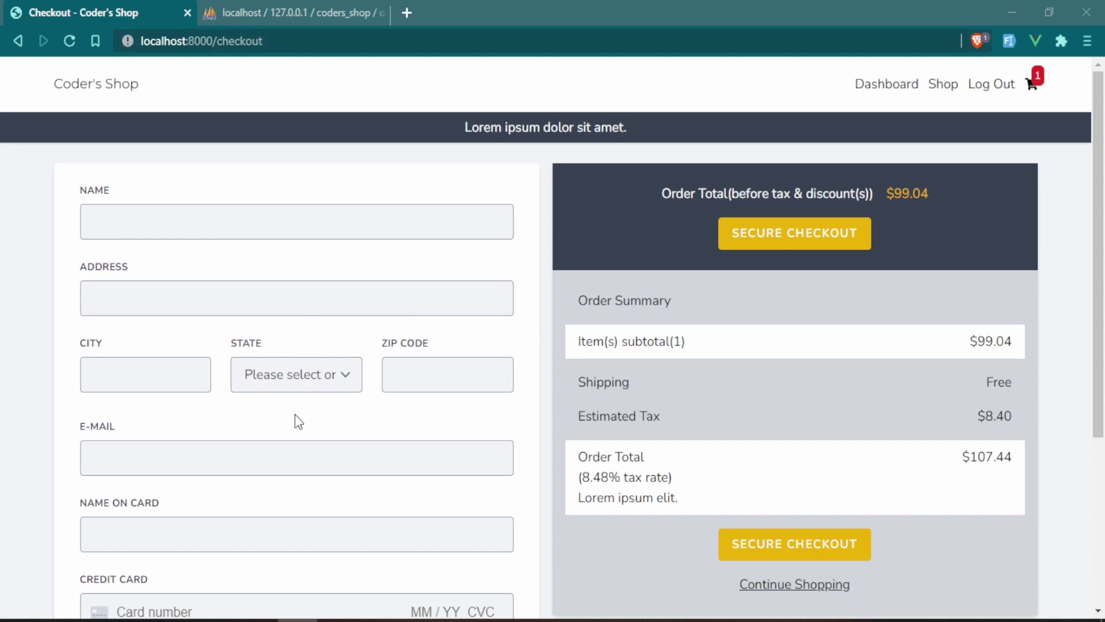
scroll(295, 414, down, 2)
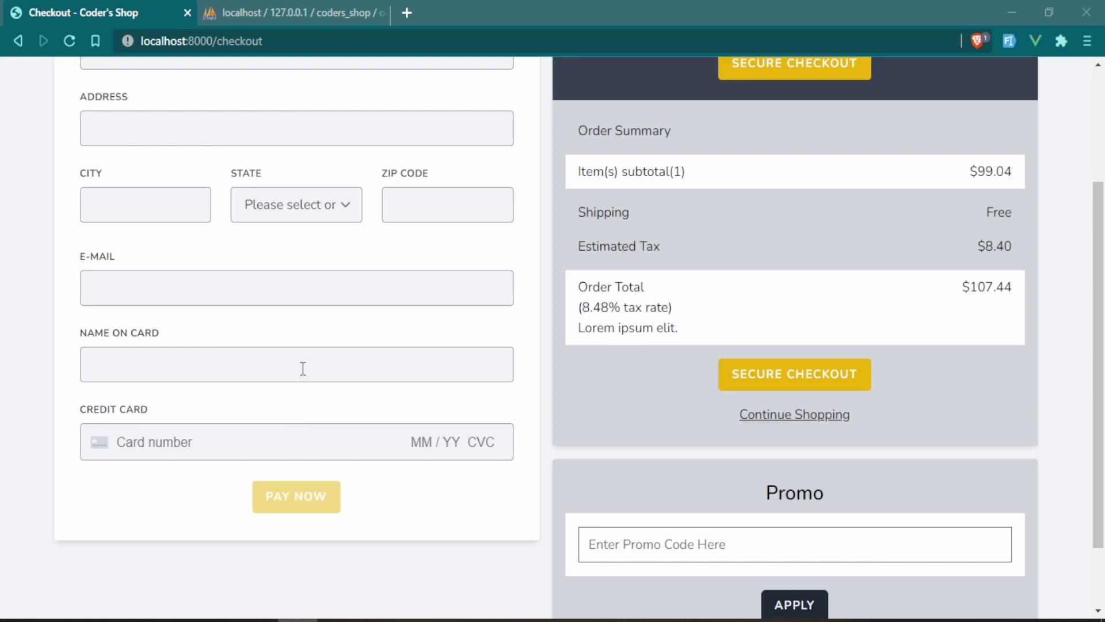
scroll(302, 369, up, 3)
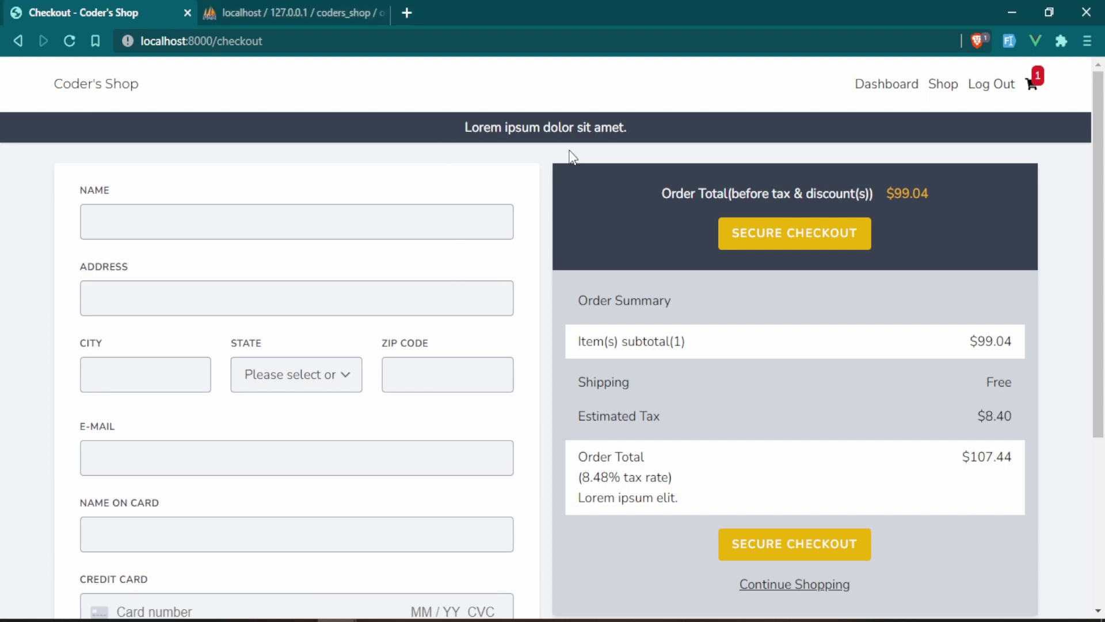
scroll(568, 147, down, 1)
Step: Open Vue Devtools on the checkout page, select <Index>, and enlarge its state panel to view user
right_click(566, 173)
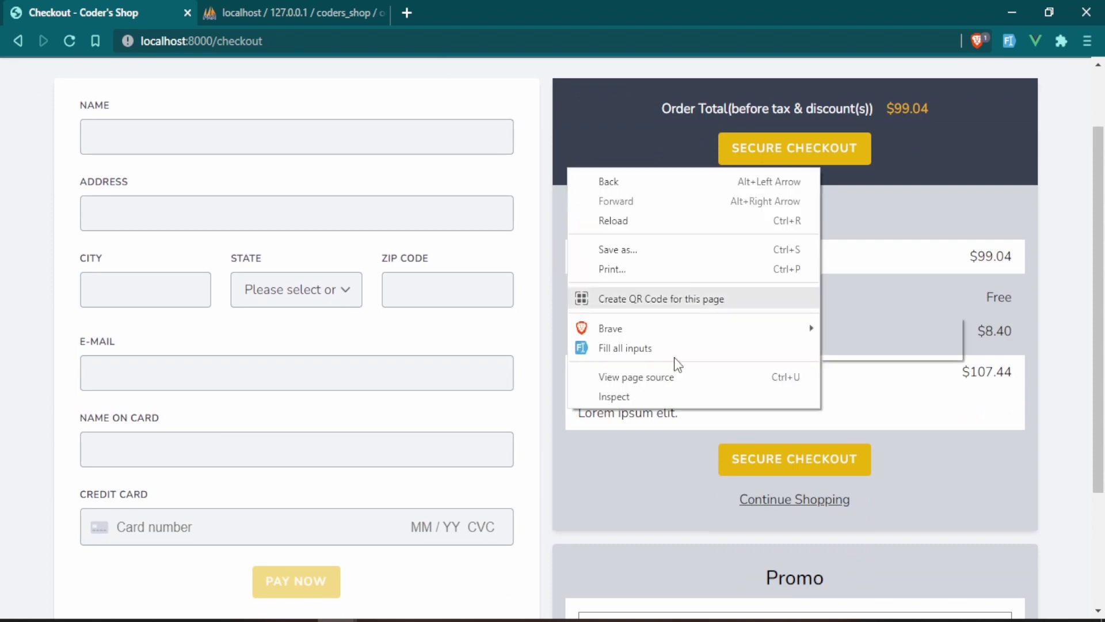
click(679, 397)
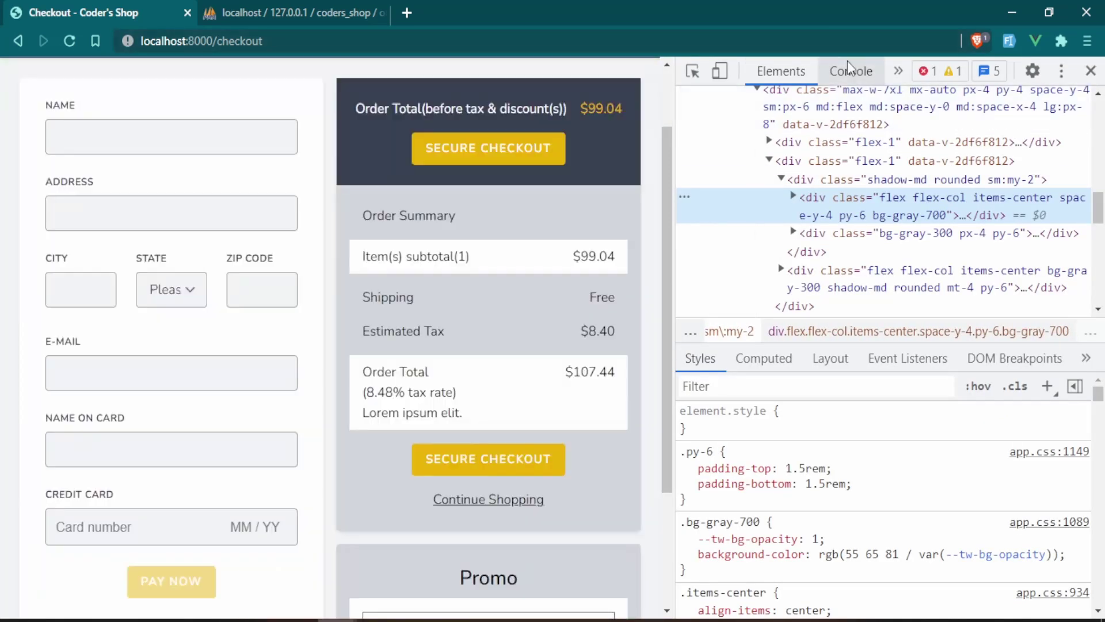
click(847, 68)
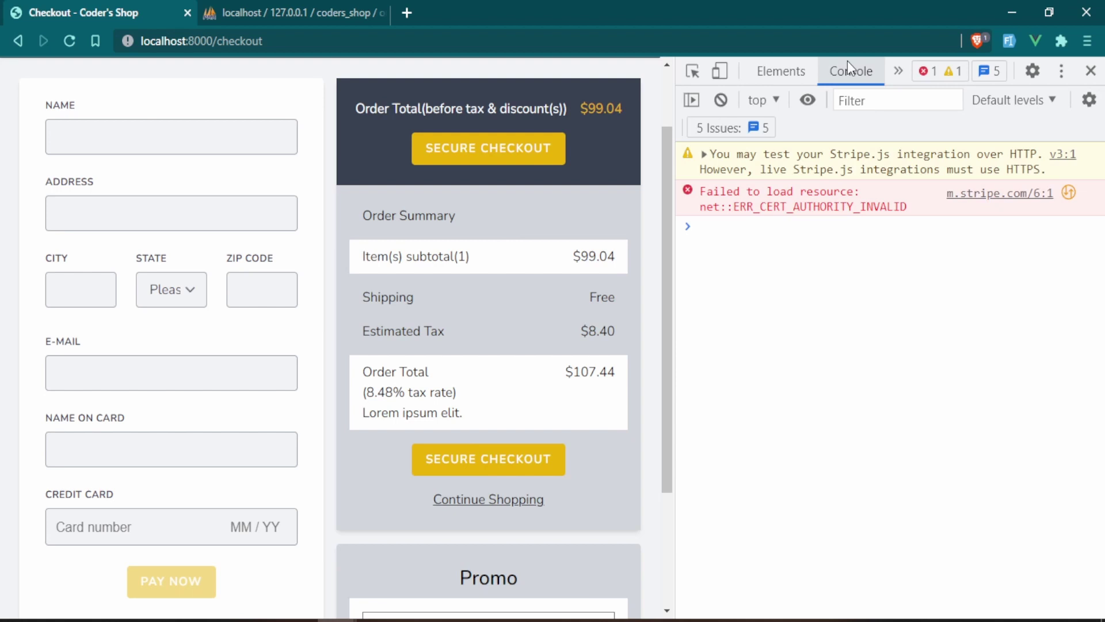
click(898, 70)
click(913, 244)
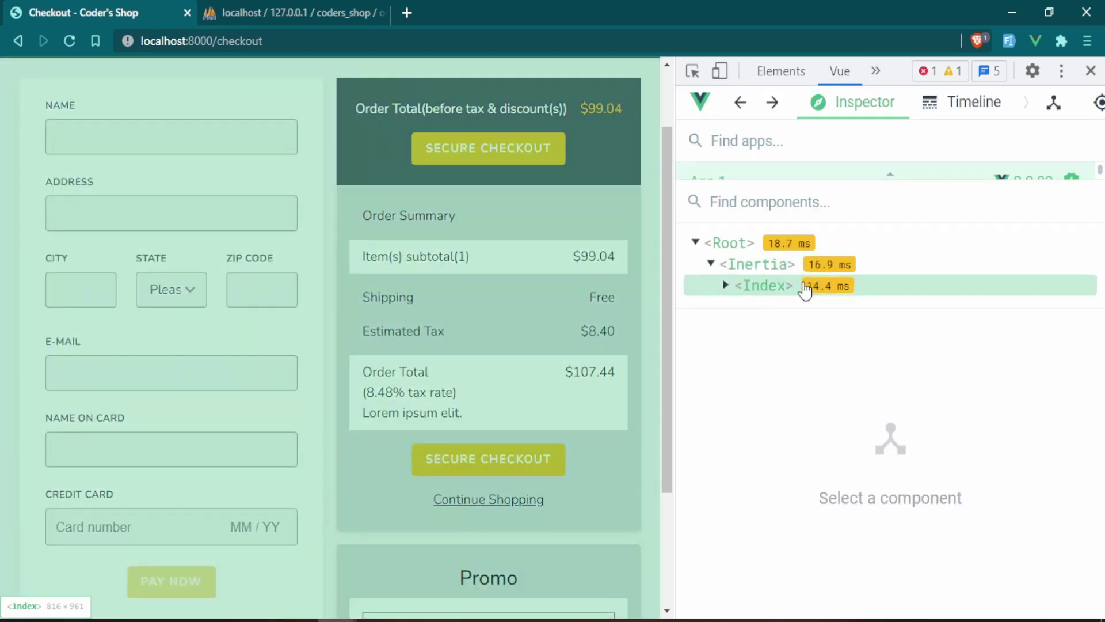
click(805, 290)
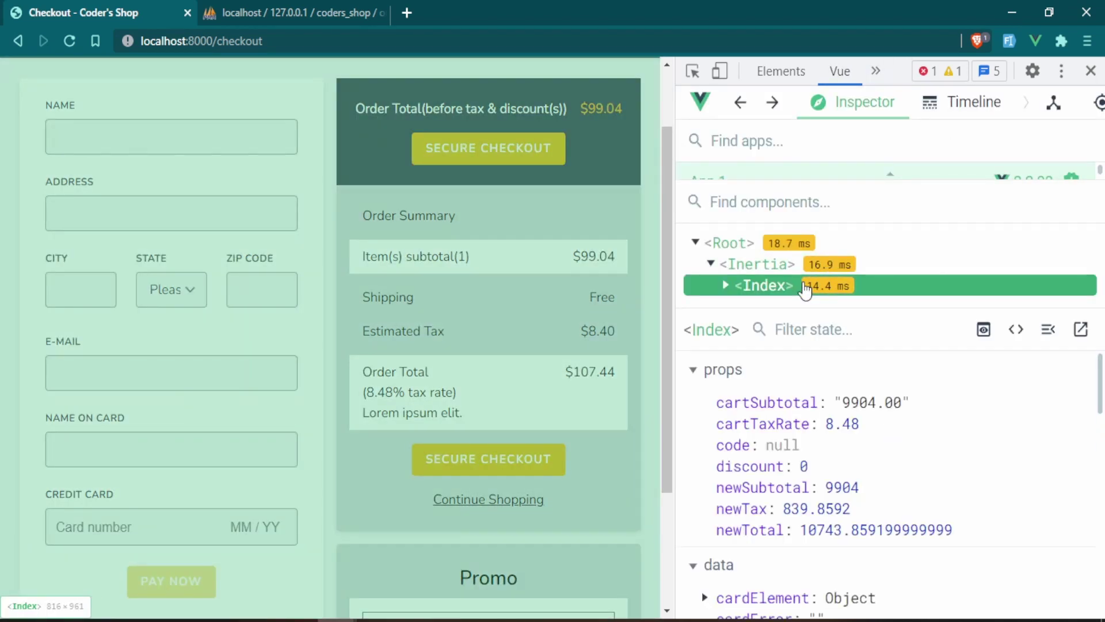
scroll(852, 368, down, 2)
scroll(852, 368, down, 3)
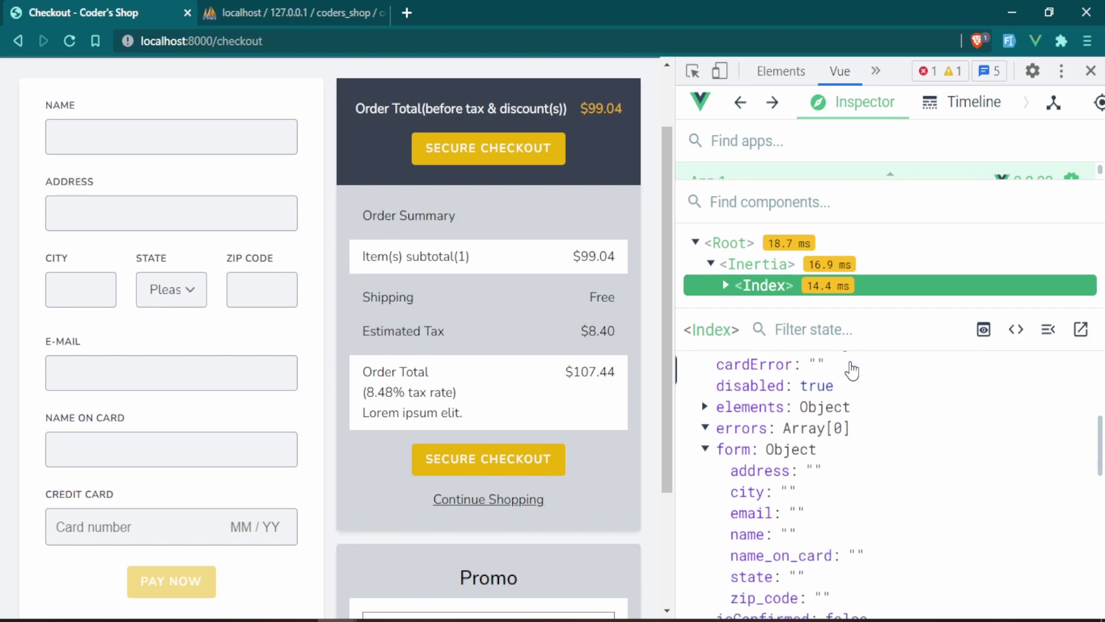
scroll(851, 369, down, 3)
scroll(851, 369, down, 3)
scroll(852, 368, down, 1)
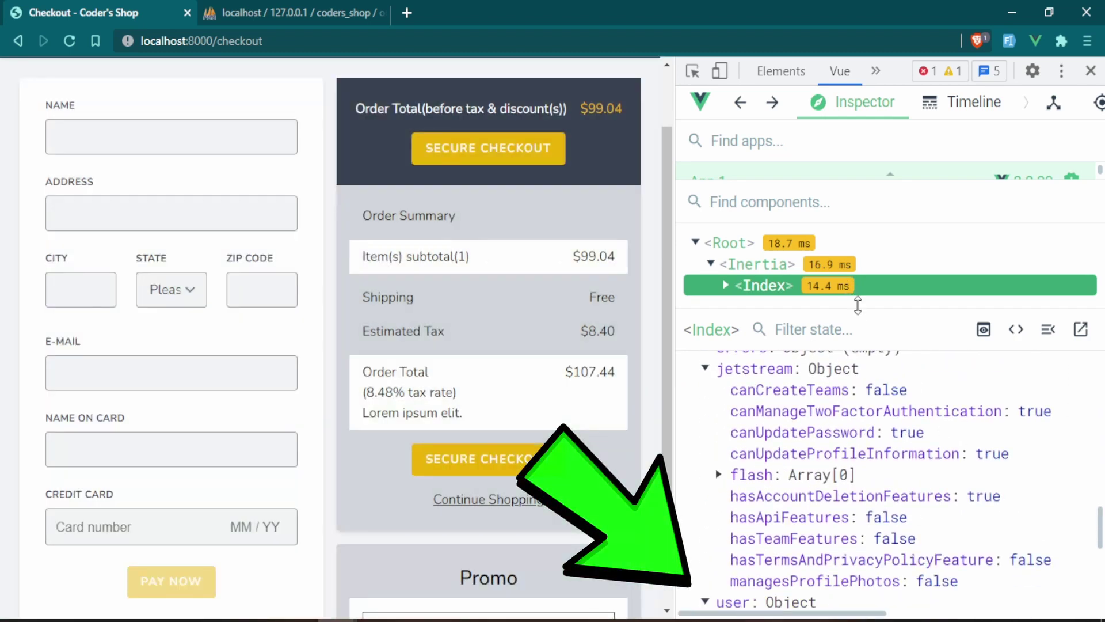
drag(859, 306, 871, 259)
scroll(922, 442, down, 3)
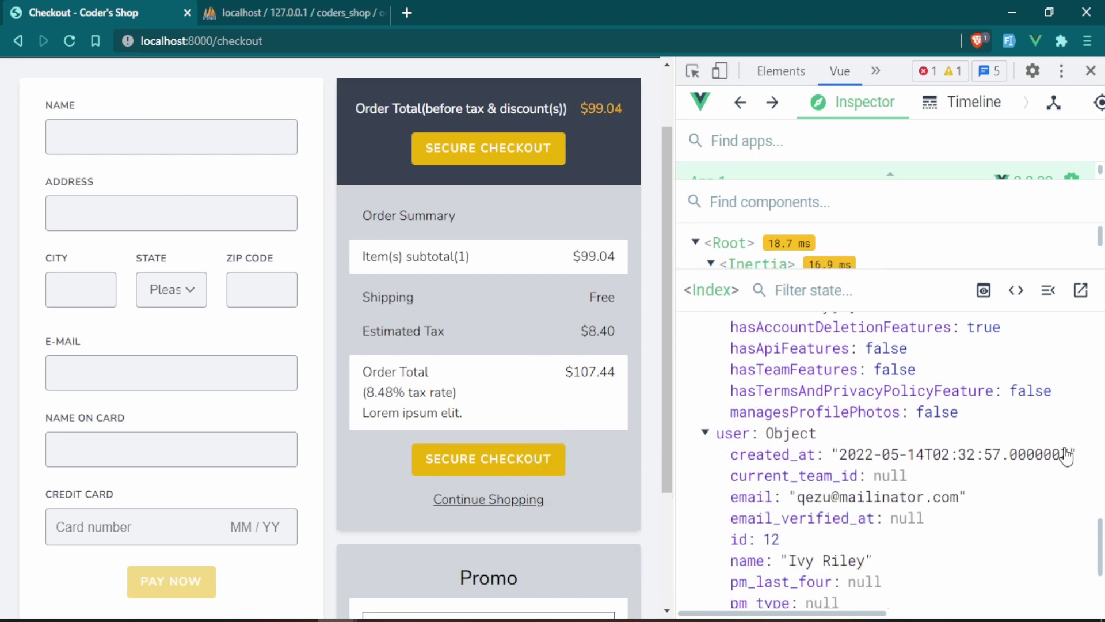
scroll(922, 442, down, 2)
scroll(922, 442, down, 2)
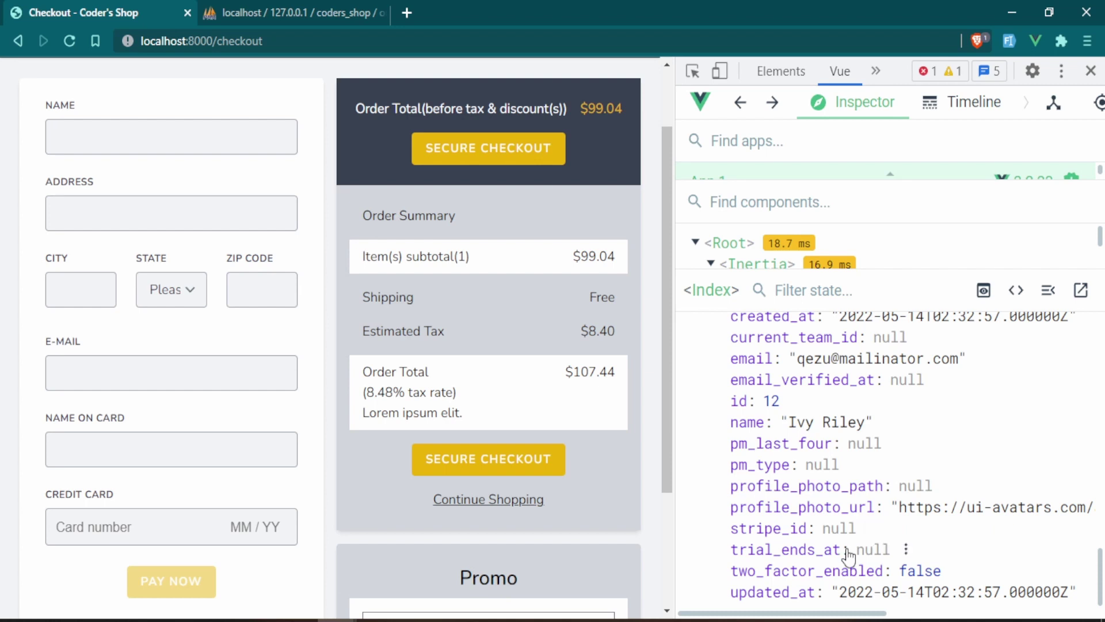
Step: Add protected $with = ['billingDetails']; to the User model in User.php
key(alt+Tab)
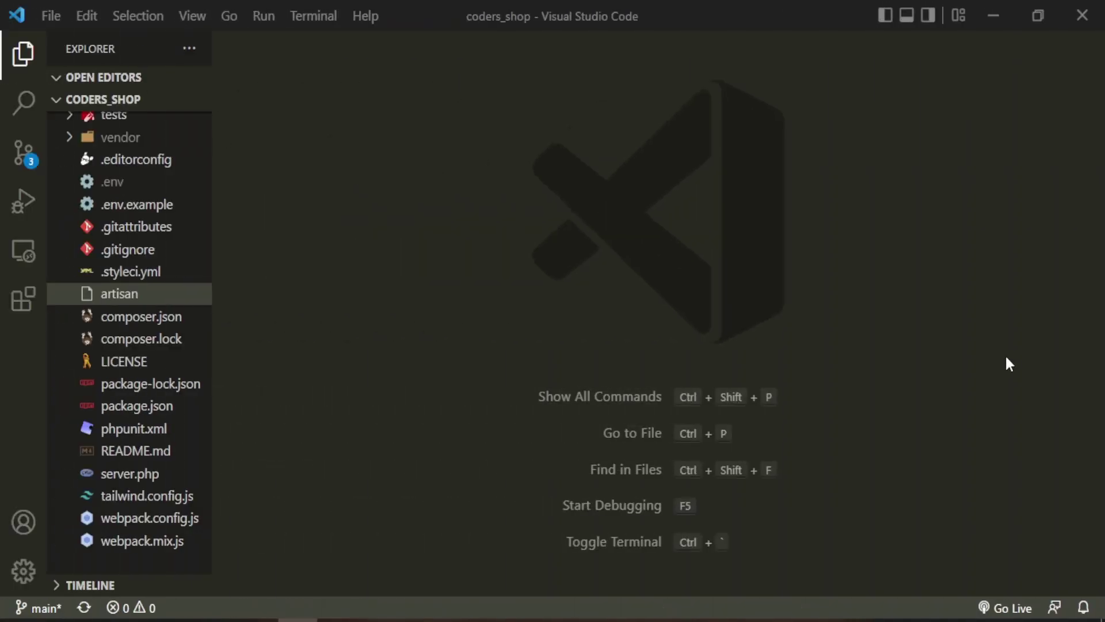
key(ctrl+p)
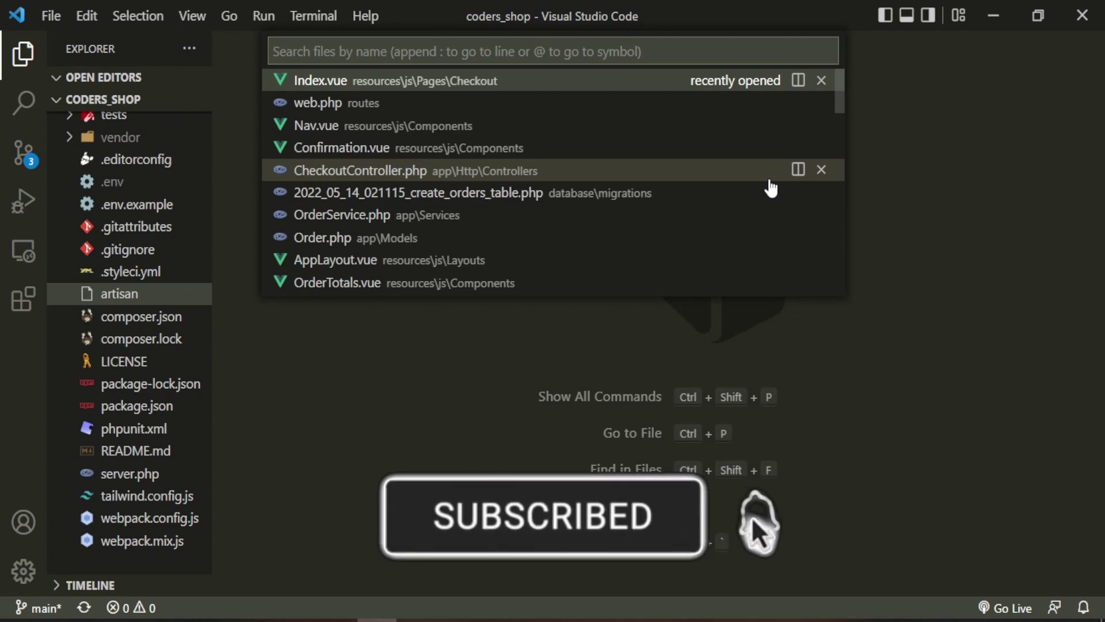
text(user)
key(Return)
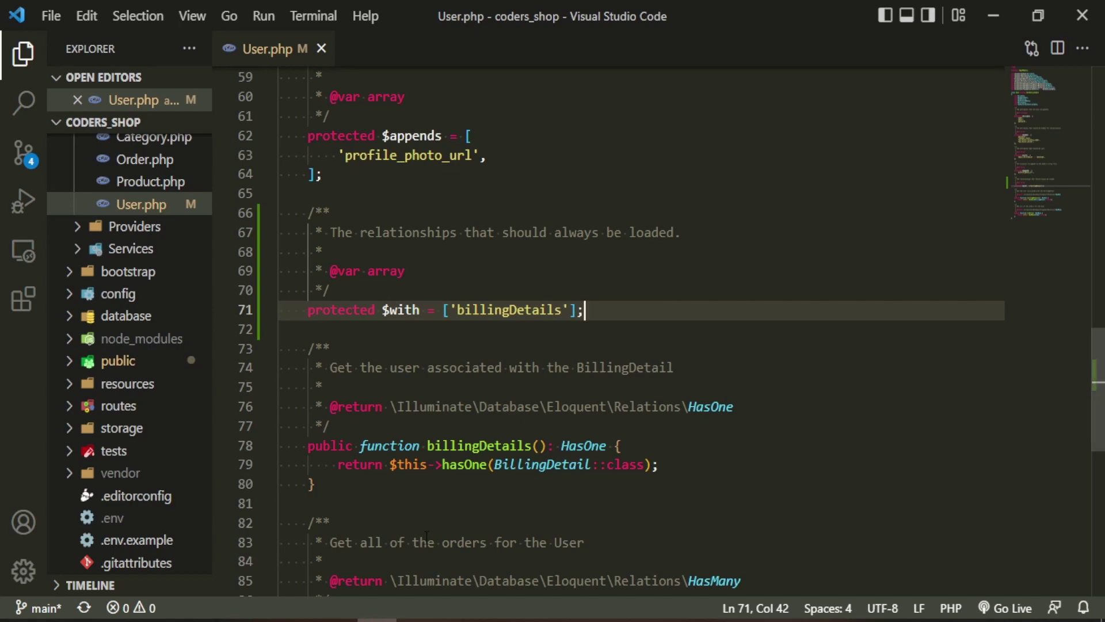
key(alt+Tab)
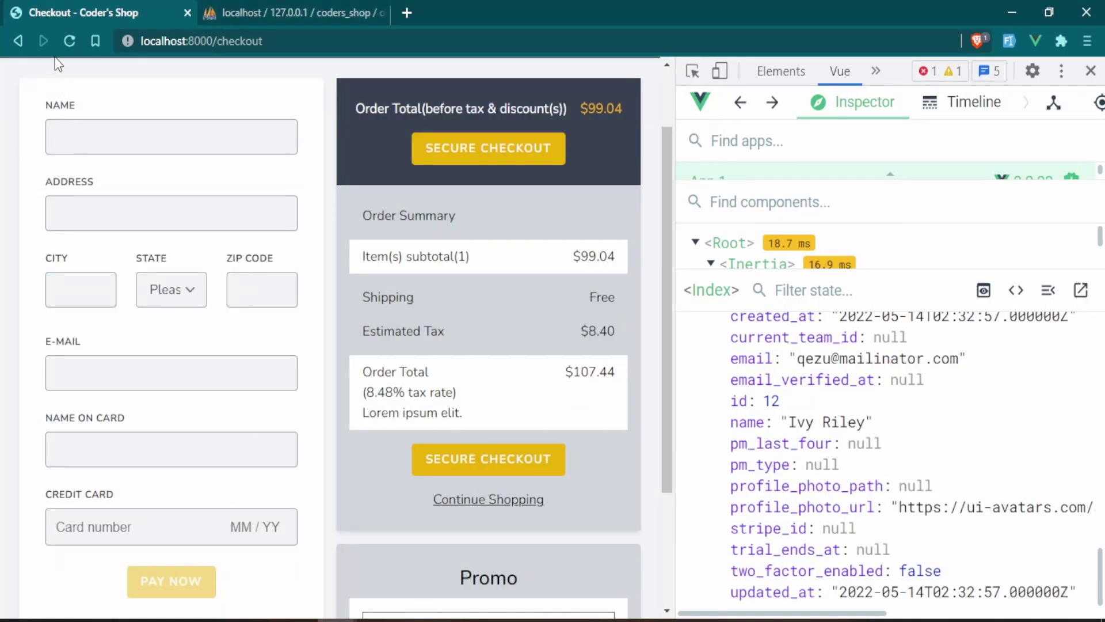
Step: Reload checkout and expand Index's user and billing_details objects to check address, city, state, zip
click(69, 41)
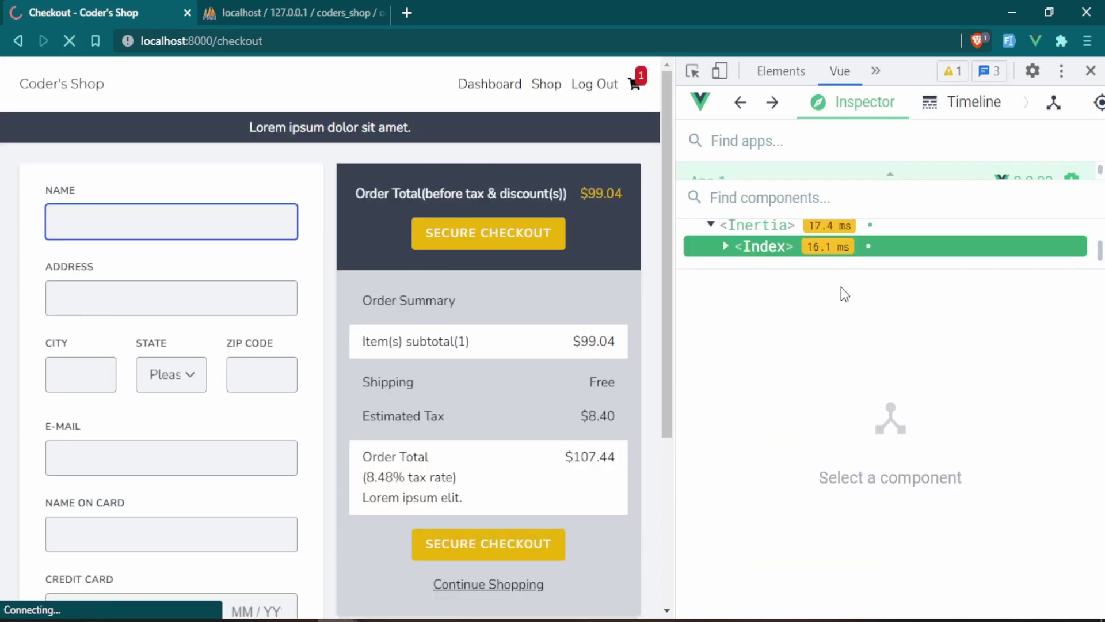
scroll(831, 406, down, 5)
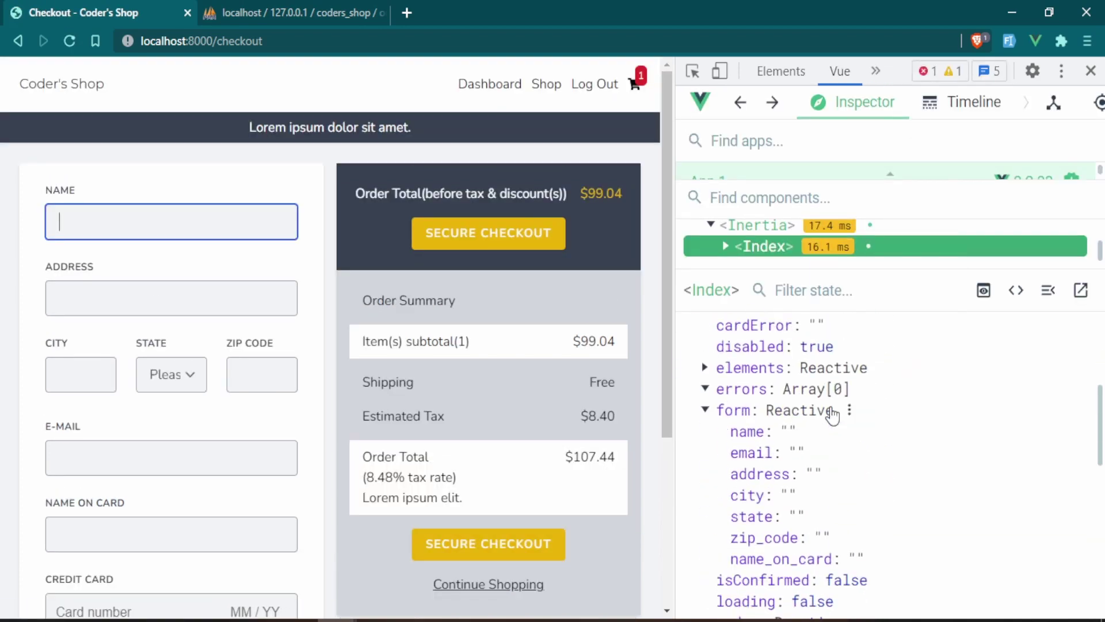
scroll(831, 406, down, 5)
scroll(831, 415, down, 5)
scroll(832, 416, down, 5)
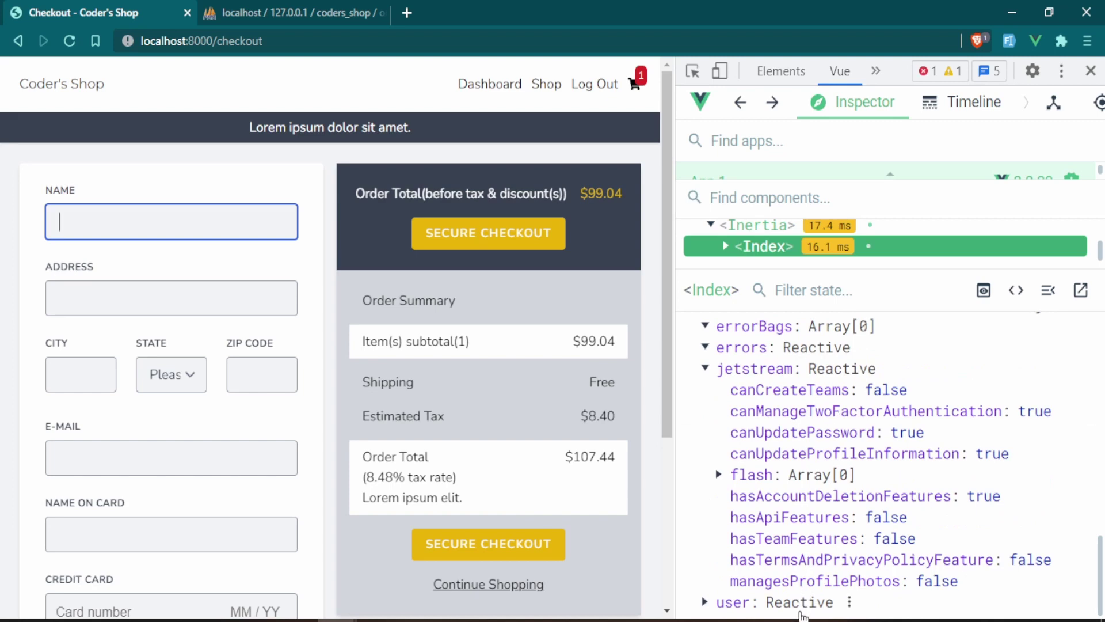
click(778, 602)
scroll(828, 475, down, 2)
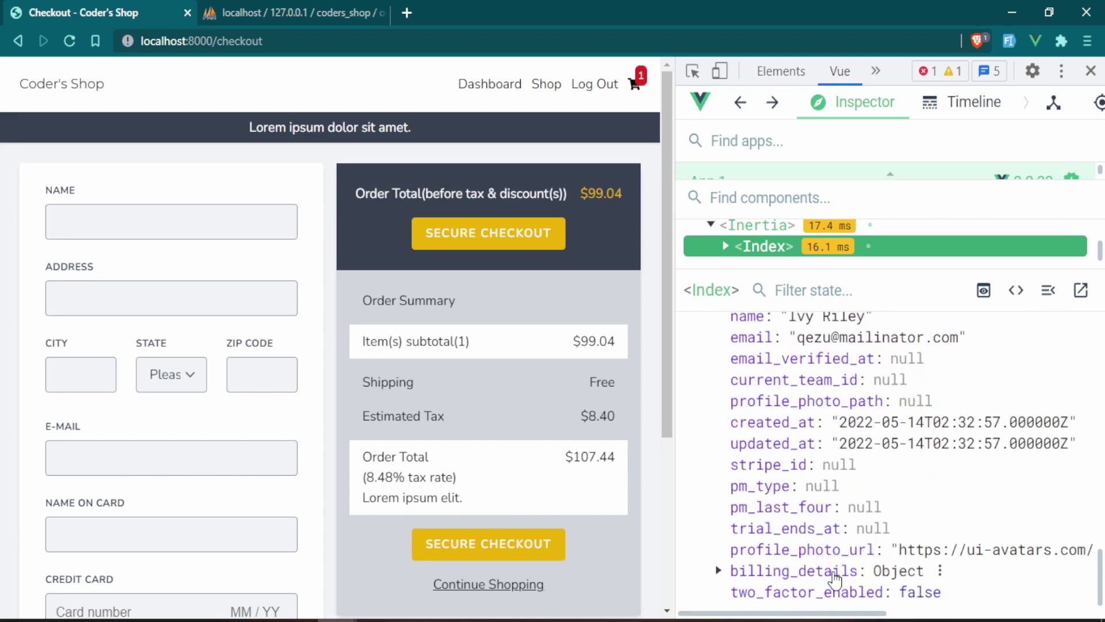
click(833, 571)
scroll(833, 581, down, 3)
scroll(855, 536, down, 3)
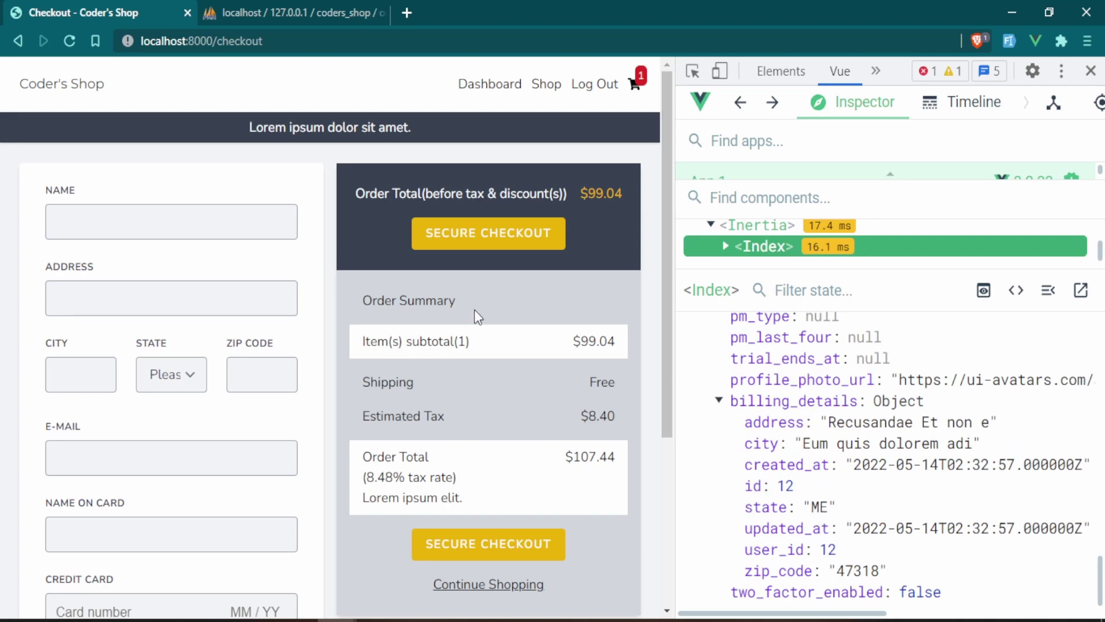
Step: Close User.php and open the Checkout page's Index.vue
key(alt+Tab)
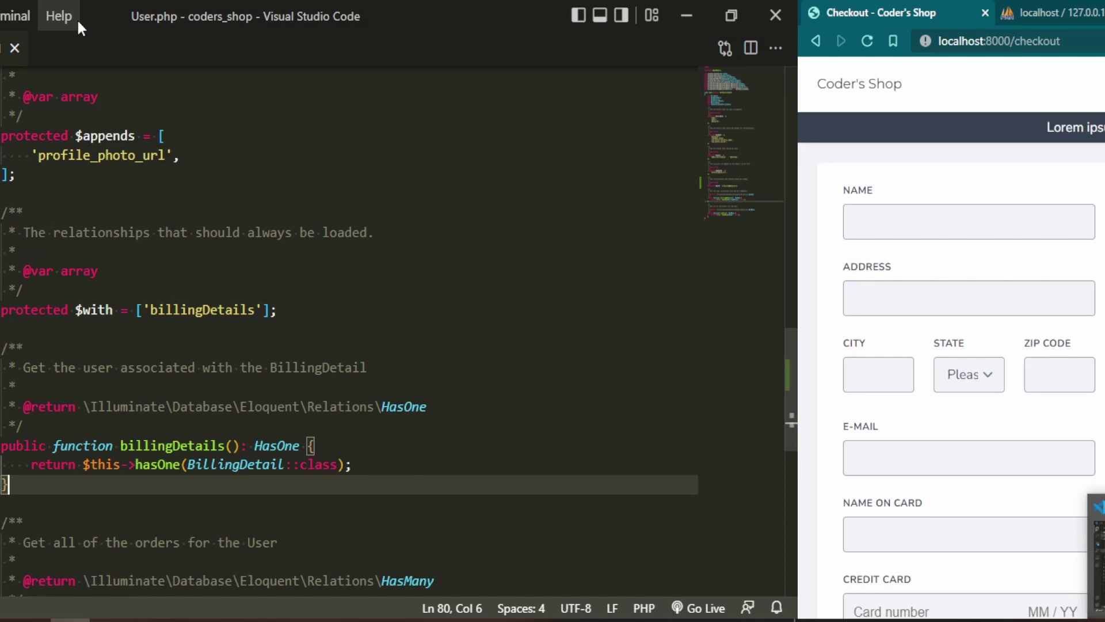
click(322, 48)
key(ctrl+p)
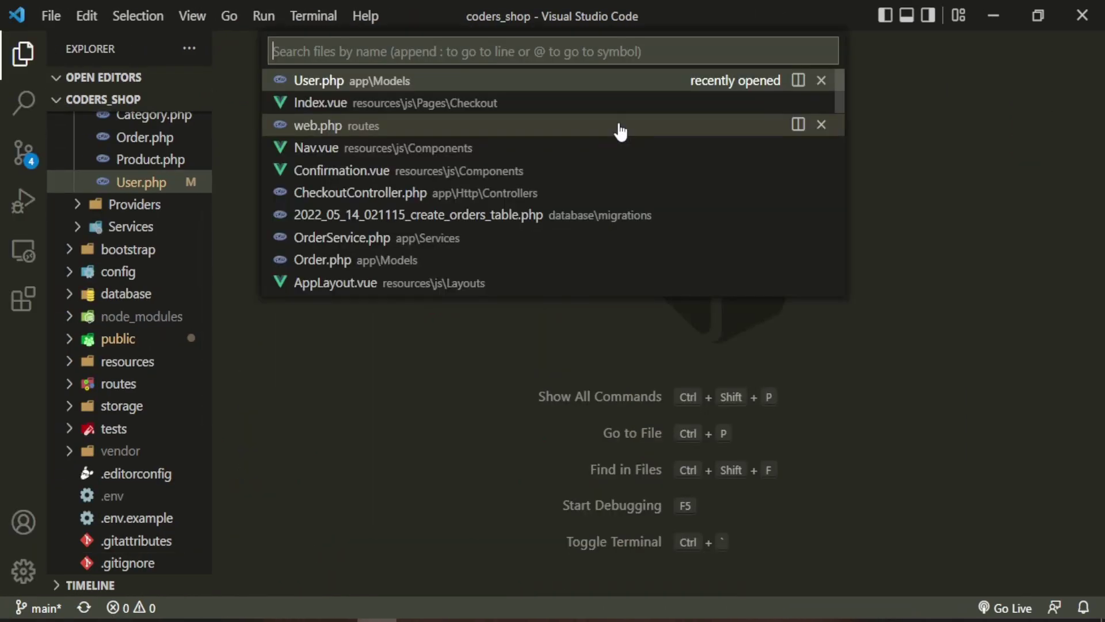
text(checkou)
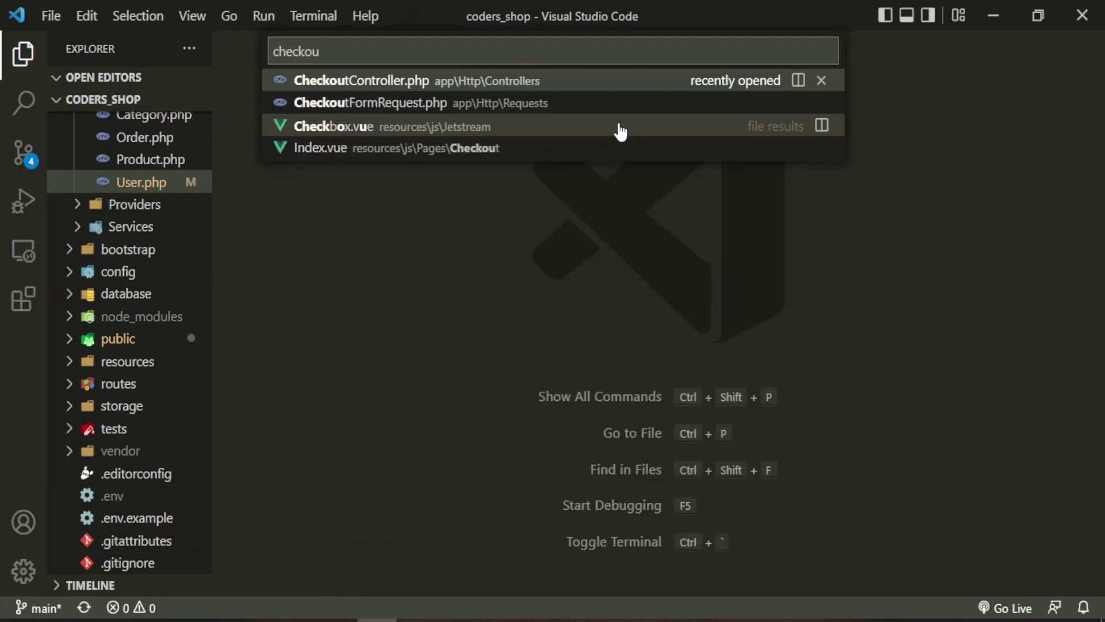
key(Down)
key(Return)
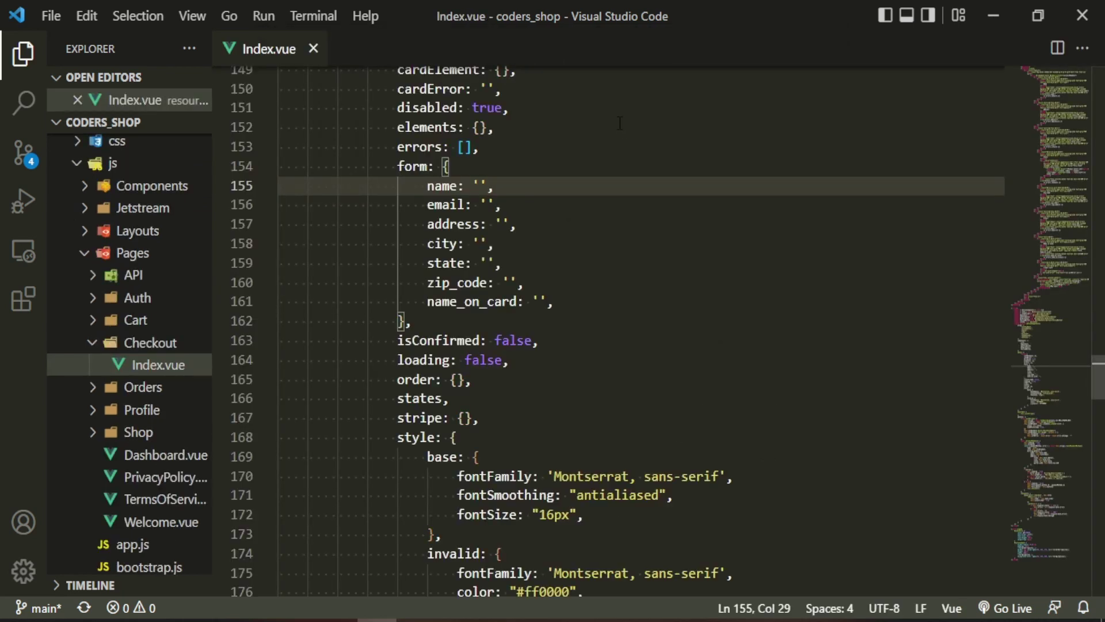
Step: Default the name field to this.$page.props.user.name and copy that props expression
key(BackSpace)
key(BackSpace)
text(this)
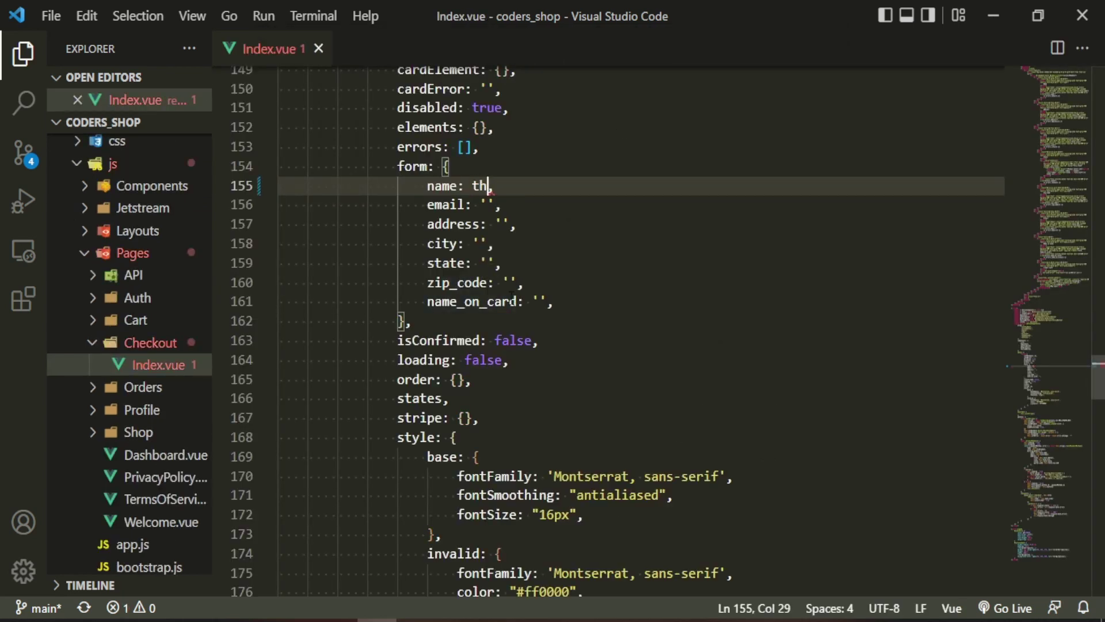
text(.$pag)
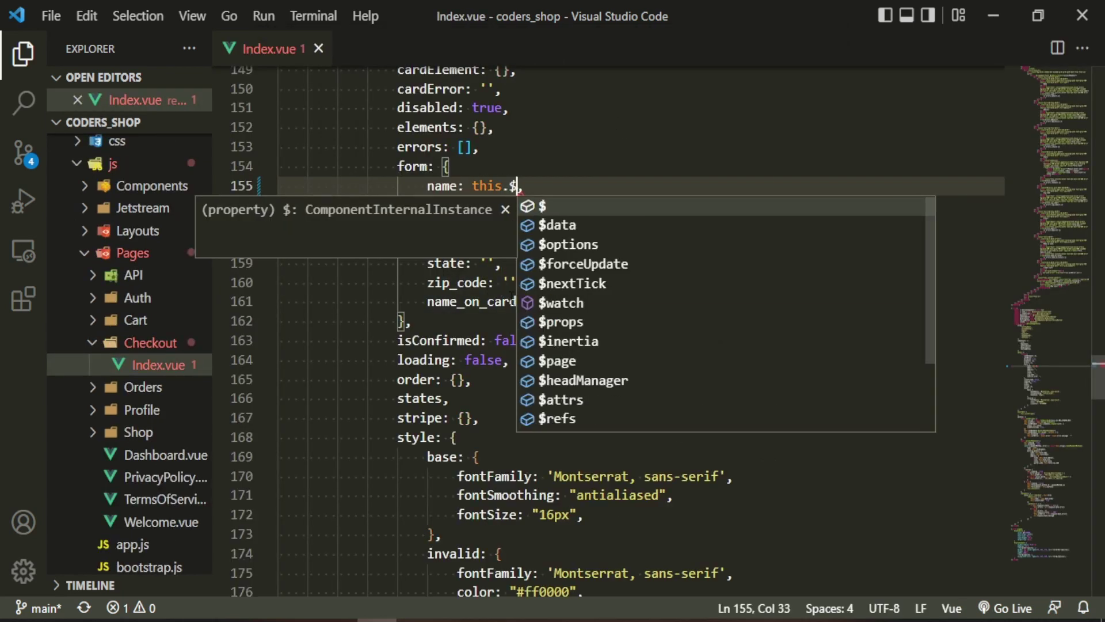
text(e.props.)
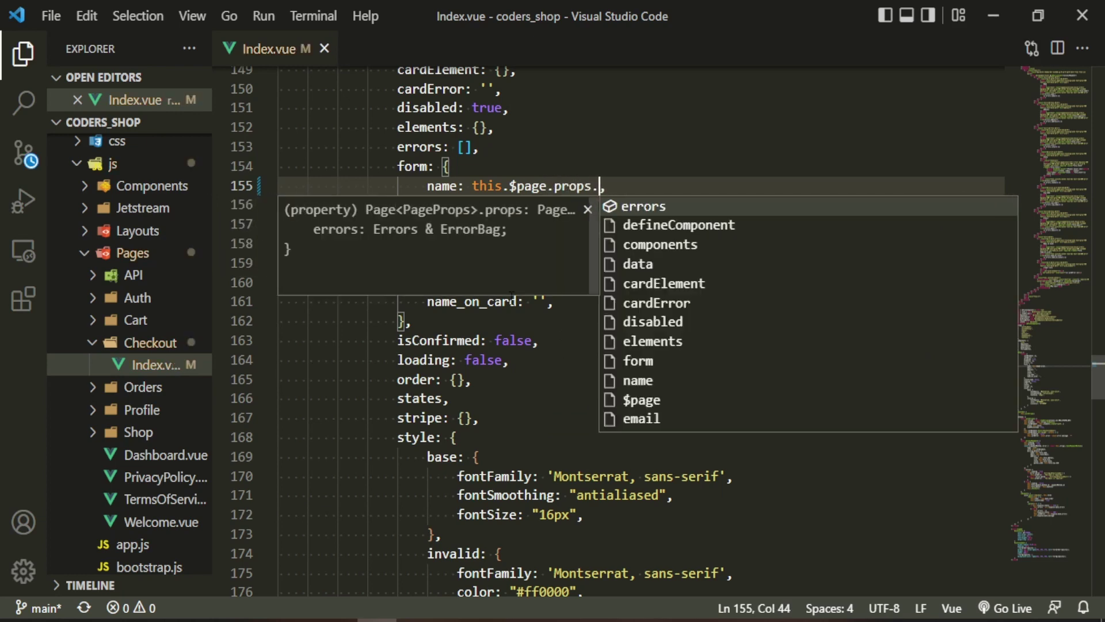
text(user.name)
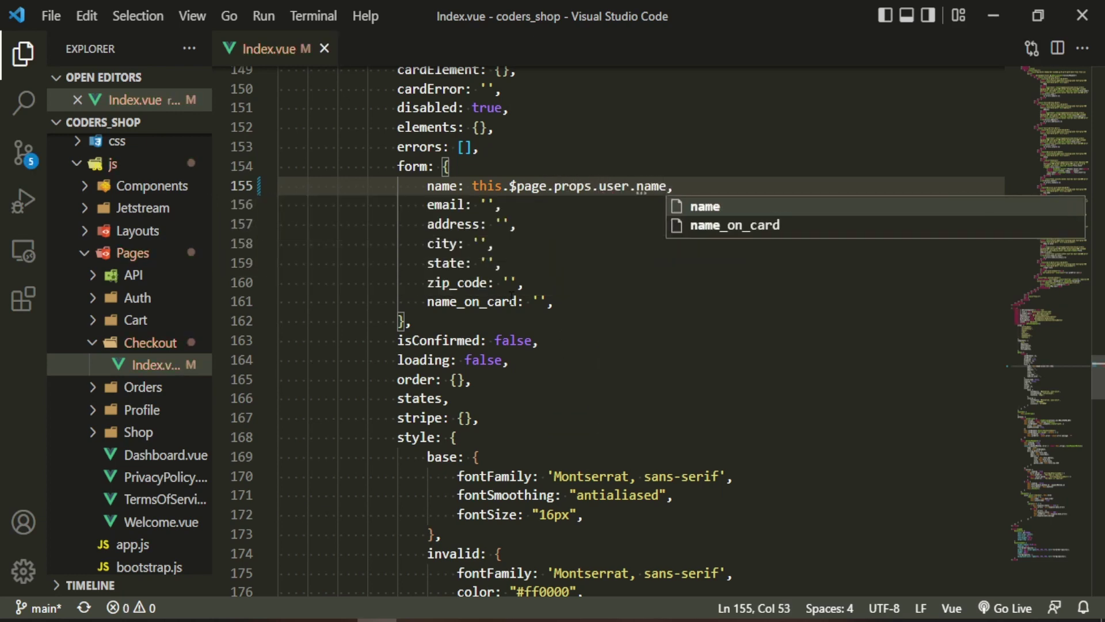
key(Escape)
key(shift+Left)
key(shift+Left)
key(shift+Left)
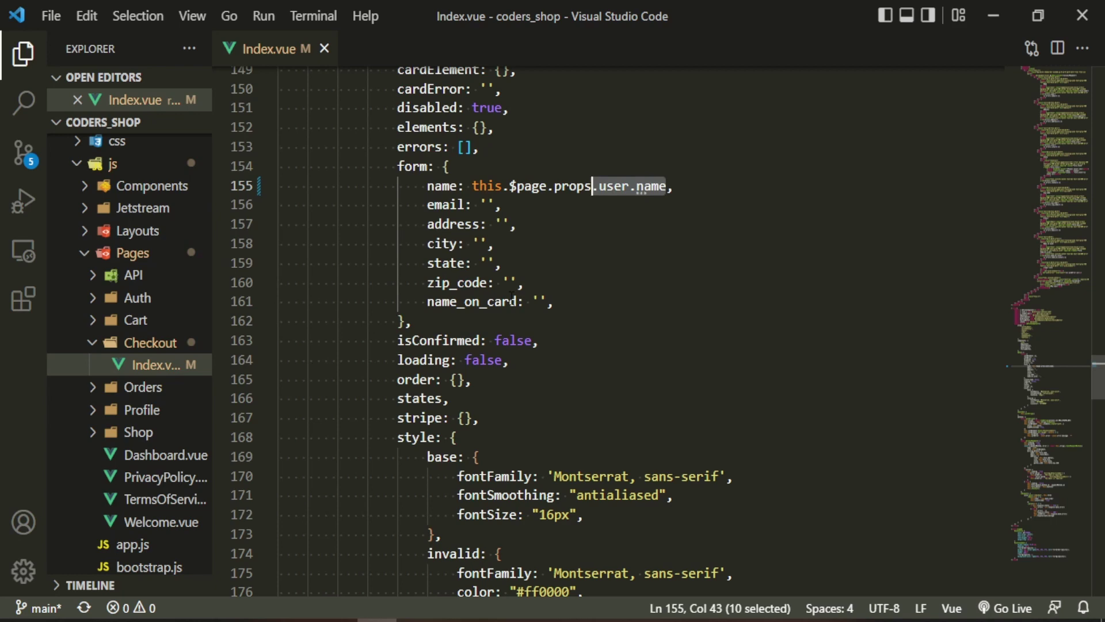
key(shift+Left)
key(shift+Left)
key(ctrl+c)
key(Down)
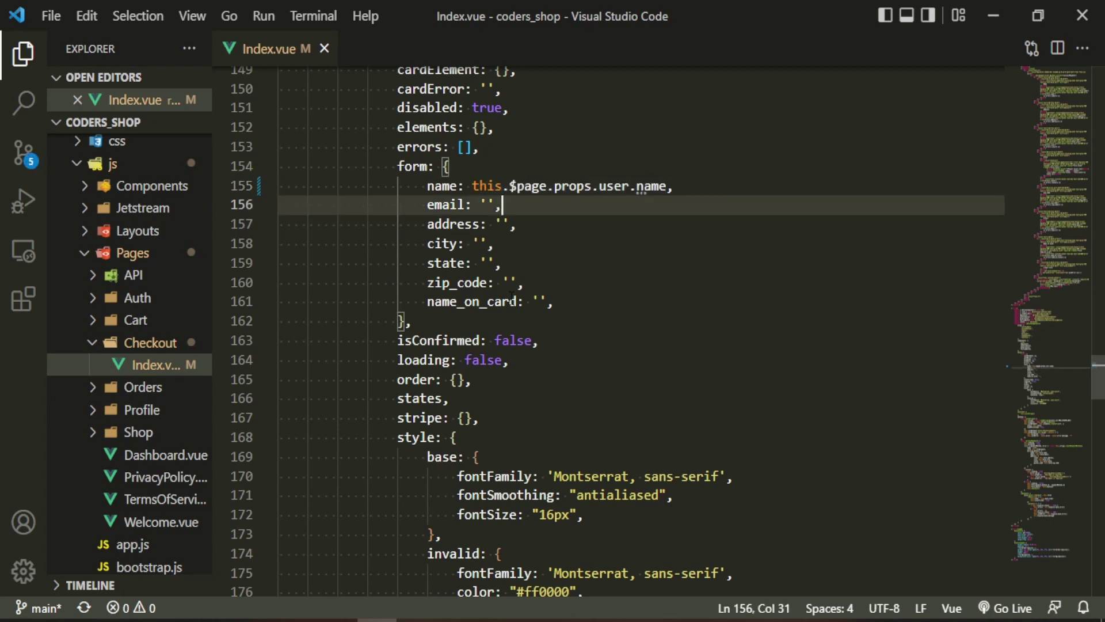
key(shift+Left)
key(shift+Left)
key(ctrl+d)
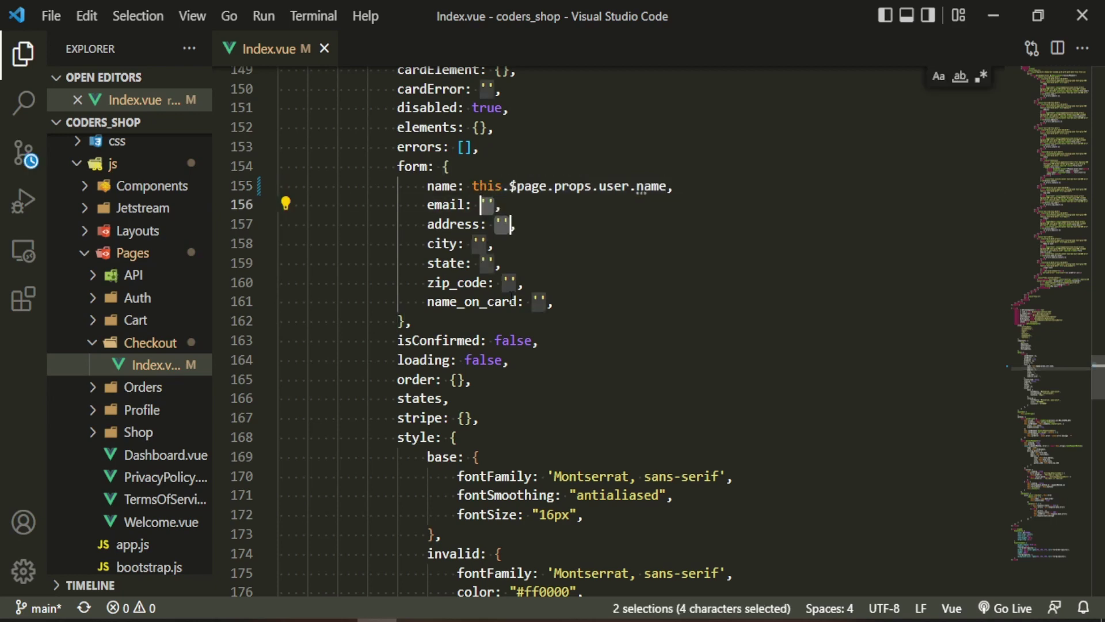
key(ctrl+d)
key(ctrl+d)
key(ctrl+d)
text(this.)
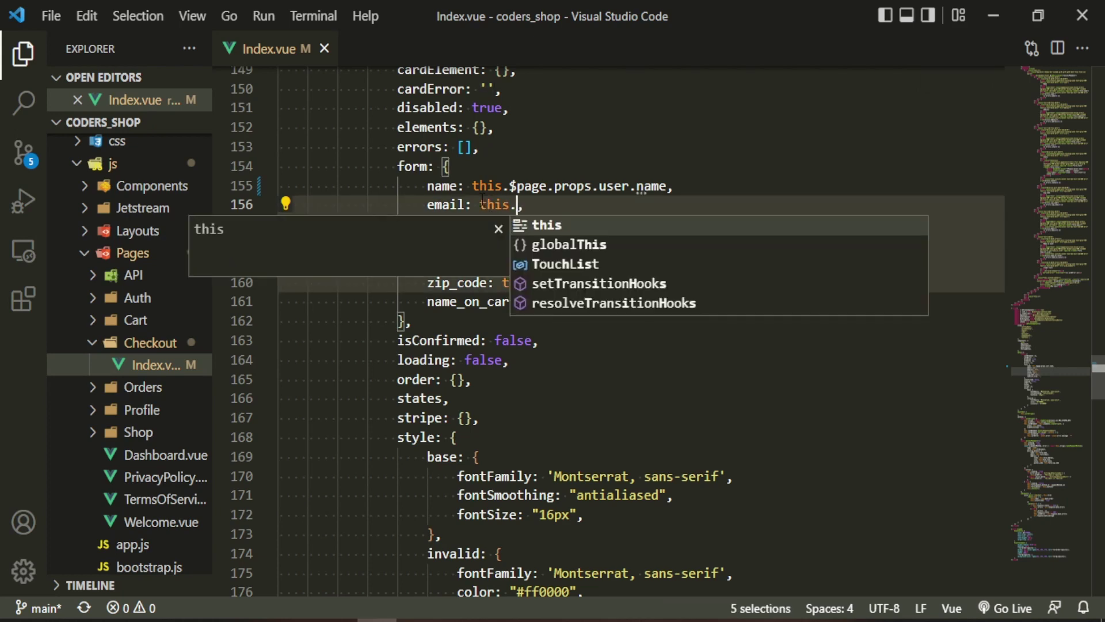
text($page.pr)
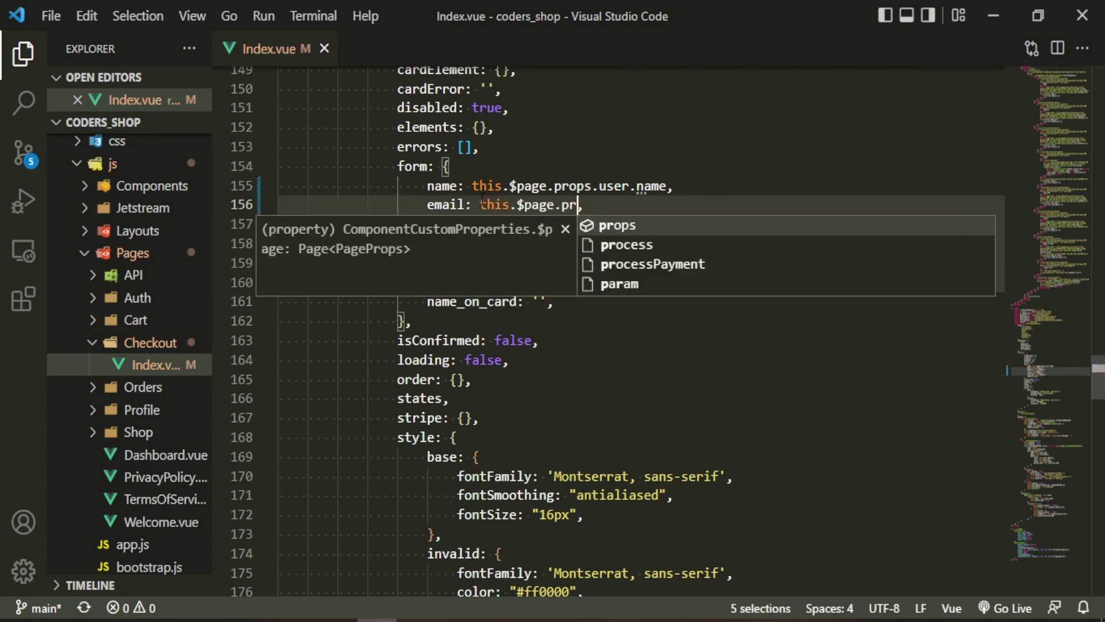
text(ops.)
key(Escape)
key(Escape)
text(e)
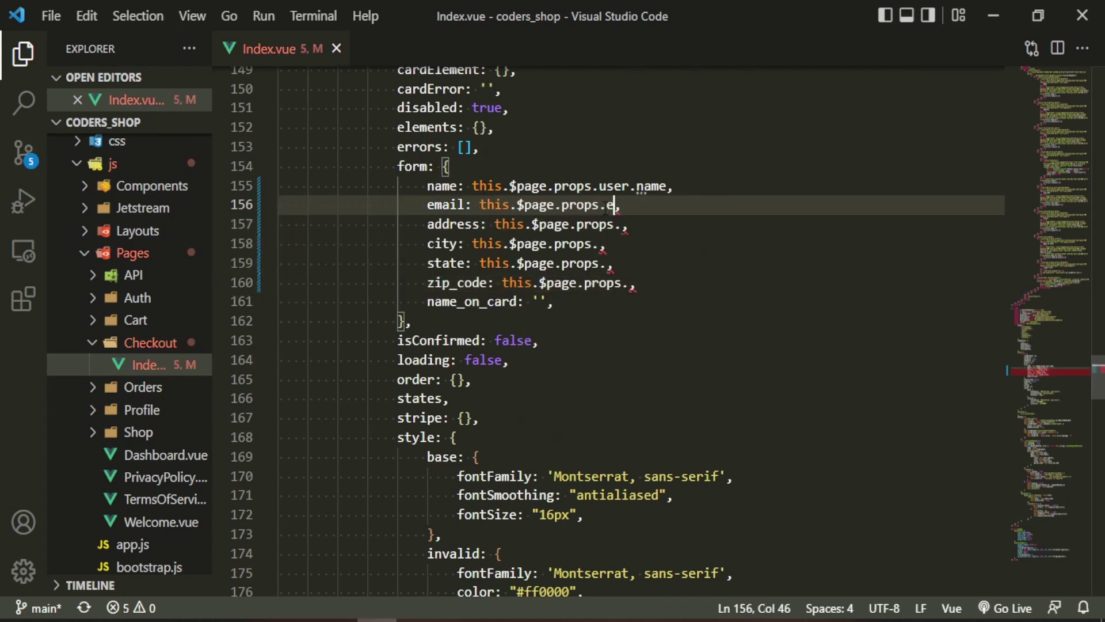
text(mail)
Step: Default the email field to this.$page.props.user.email
key(Escape)
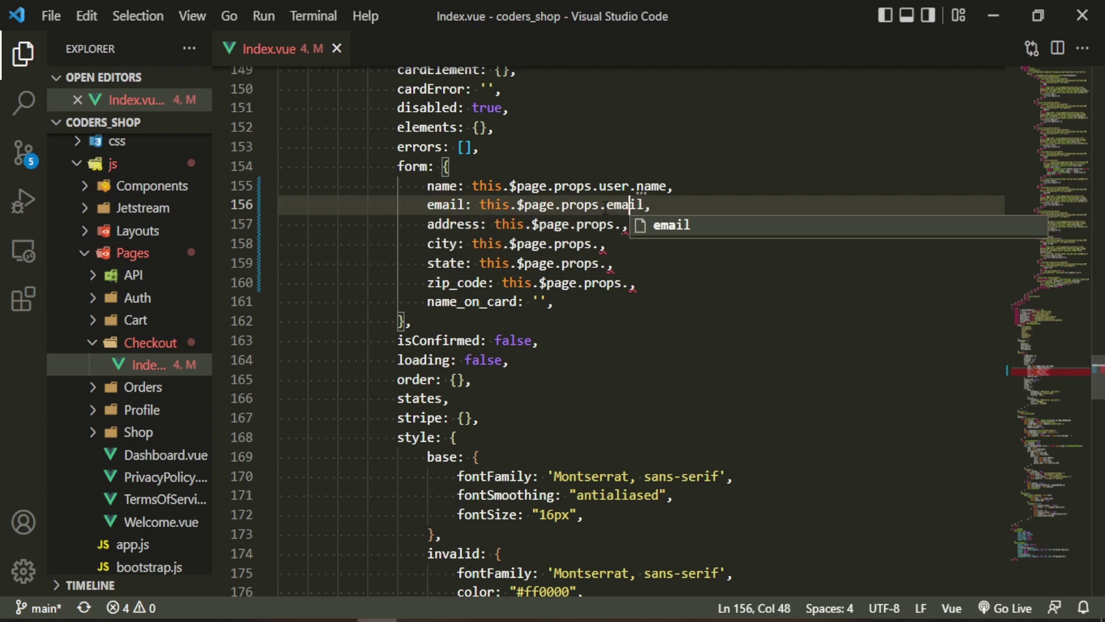
key(Down)
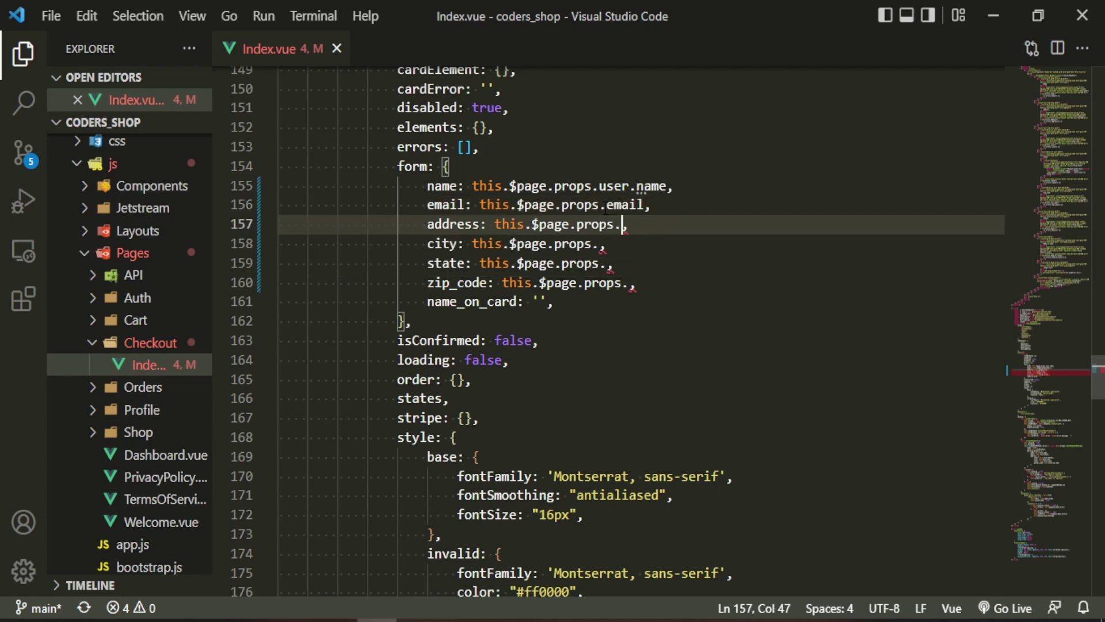
text(u)
text(ser.)
key(Up)
key(Left)
key(Left)
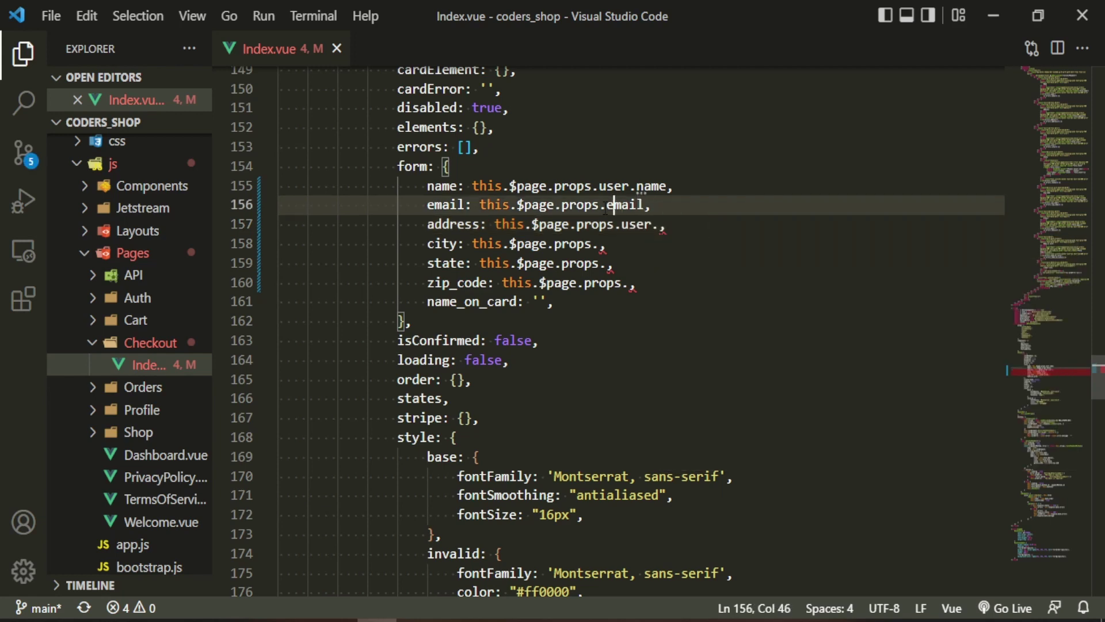
key(Left)
key(Left)
text(user.)
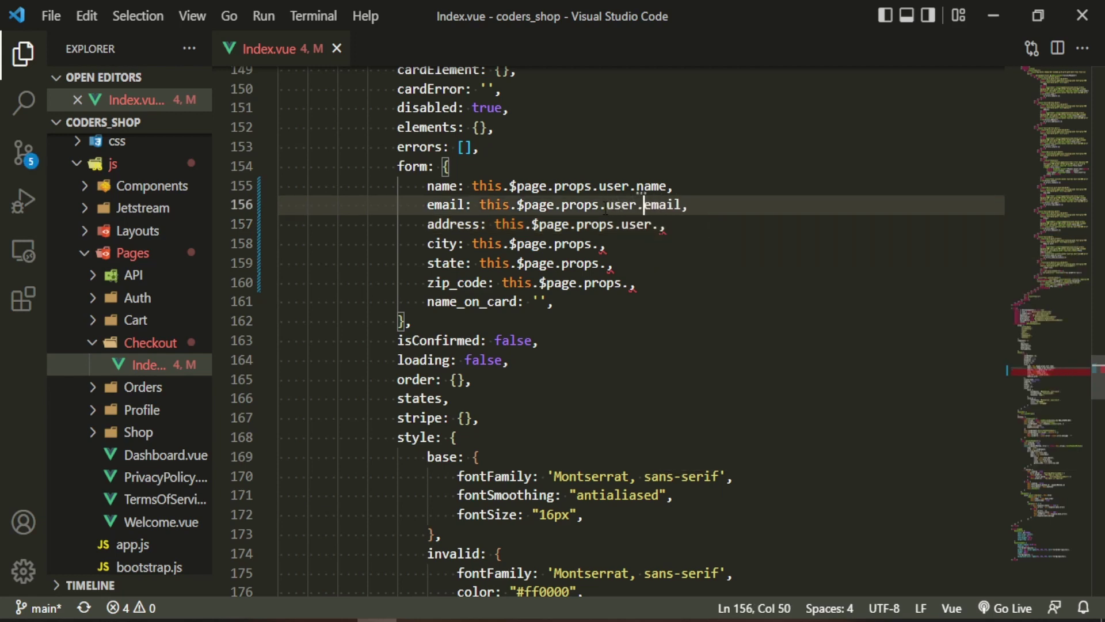
Step: Default address and city to user.billing_details.address and user.billing_details.city
key(Down)
key(Right)
key(Right)
text(b)
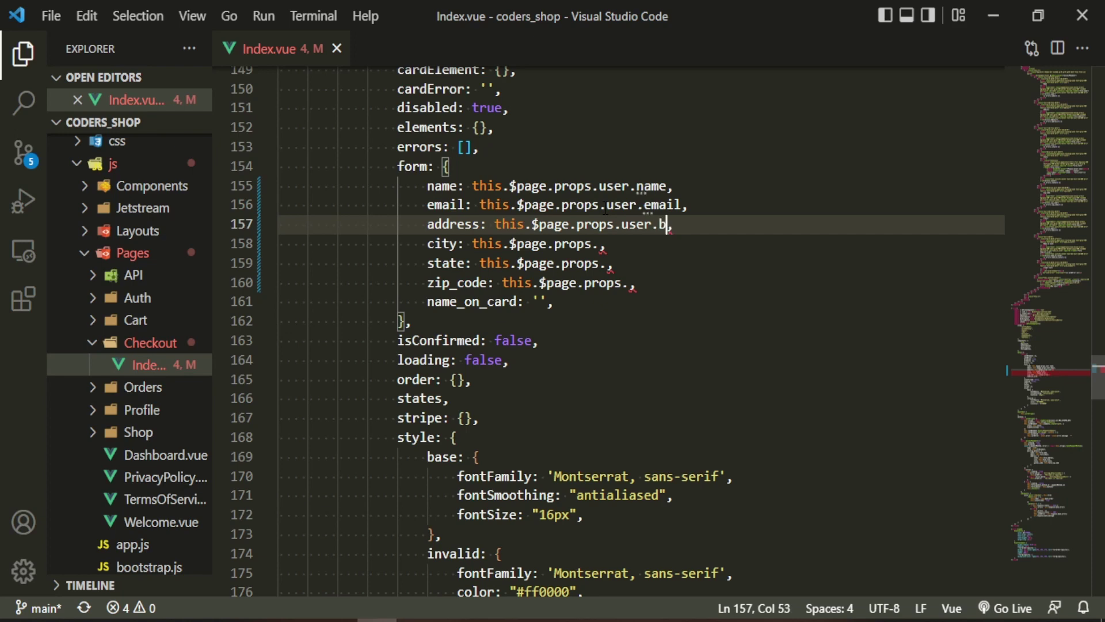
text(ill)
key(Tab)
text(.)
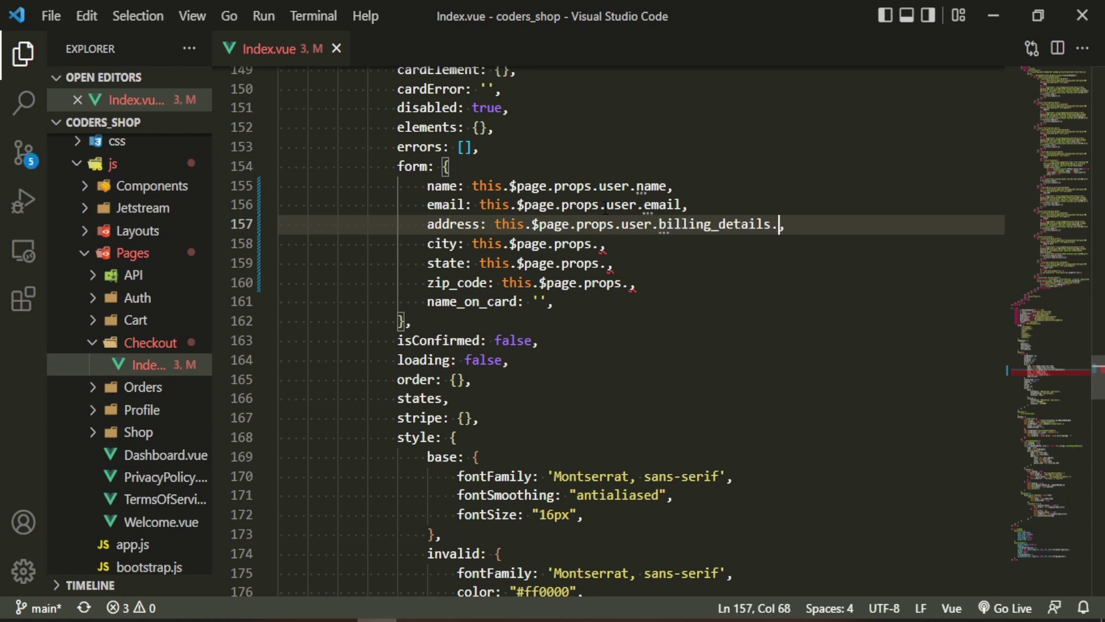
text(address)
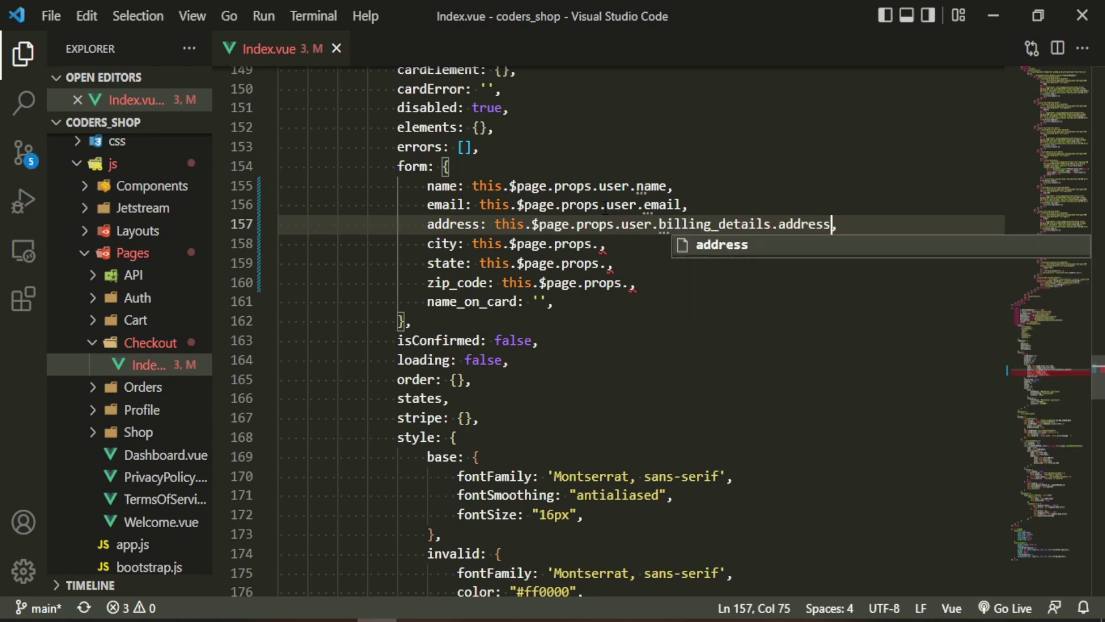
key(Escape)
key(Down)
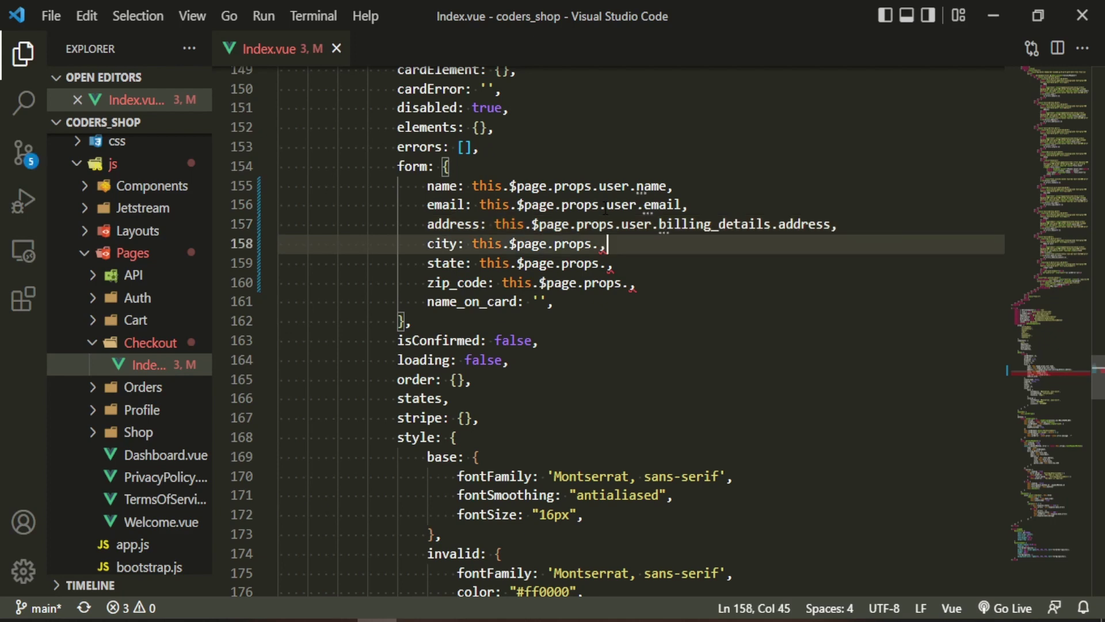
text(user.bill)
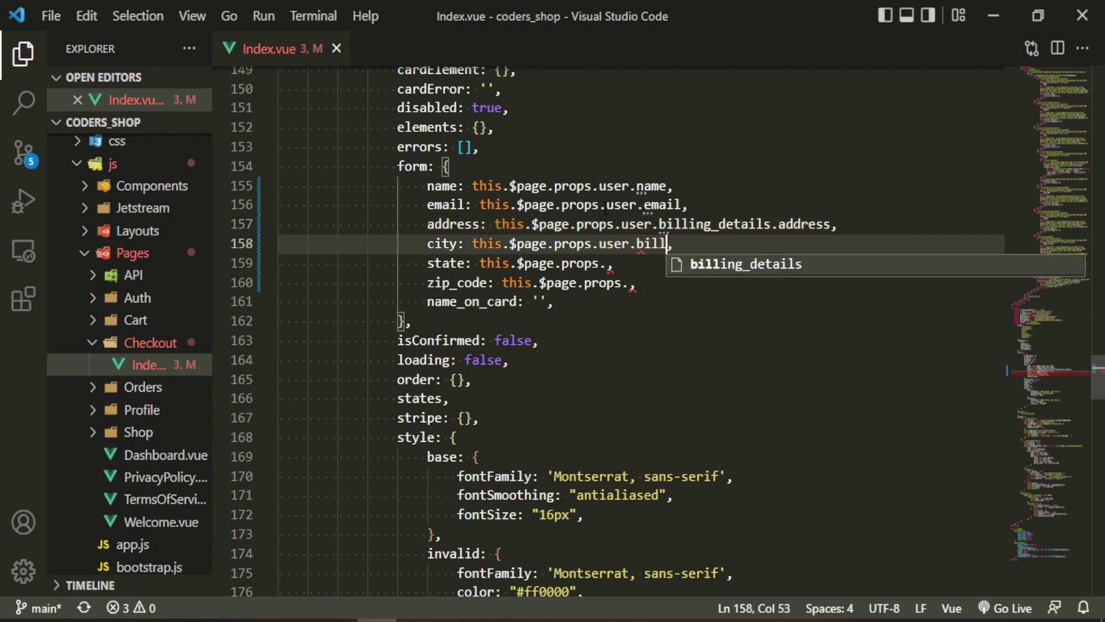
key(Tab)
text(.city)
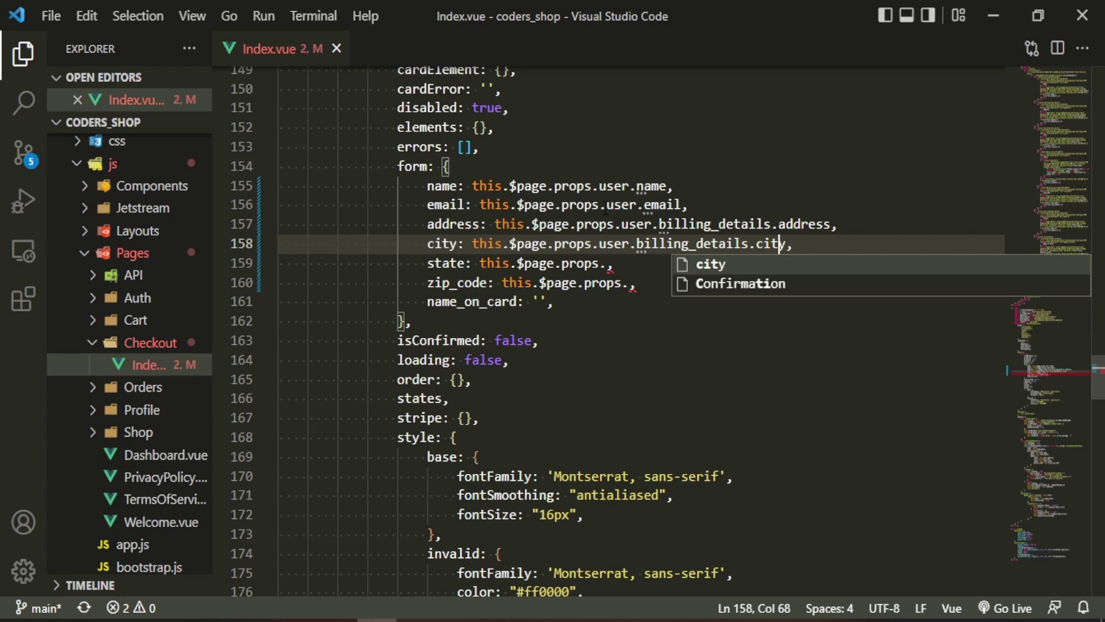
key(Escape)
key(Down)
text(user.st)
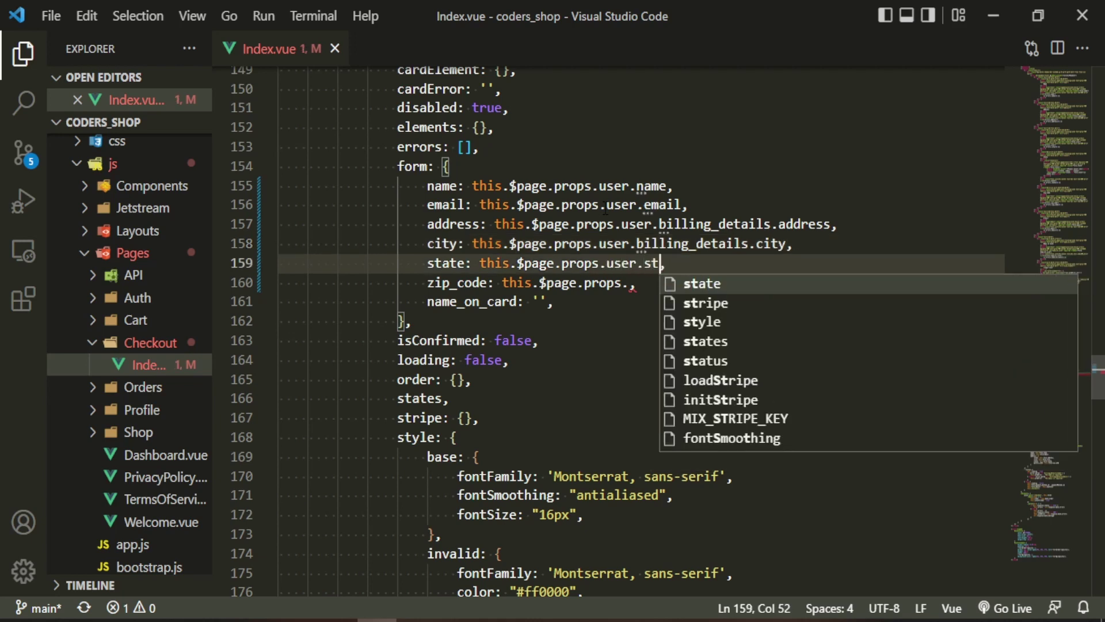
text(ate)
Step: Default state and zip_code to user.billing_details.state and user.billing_details.zip_code
key(Escape)
key(Down)
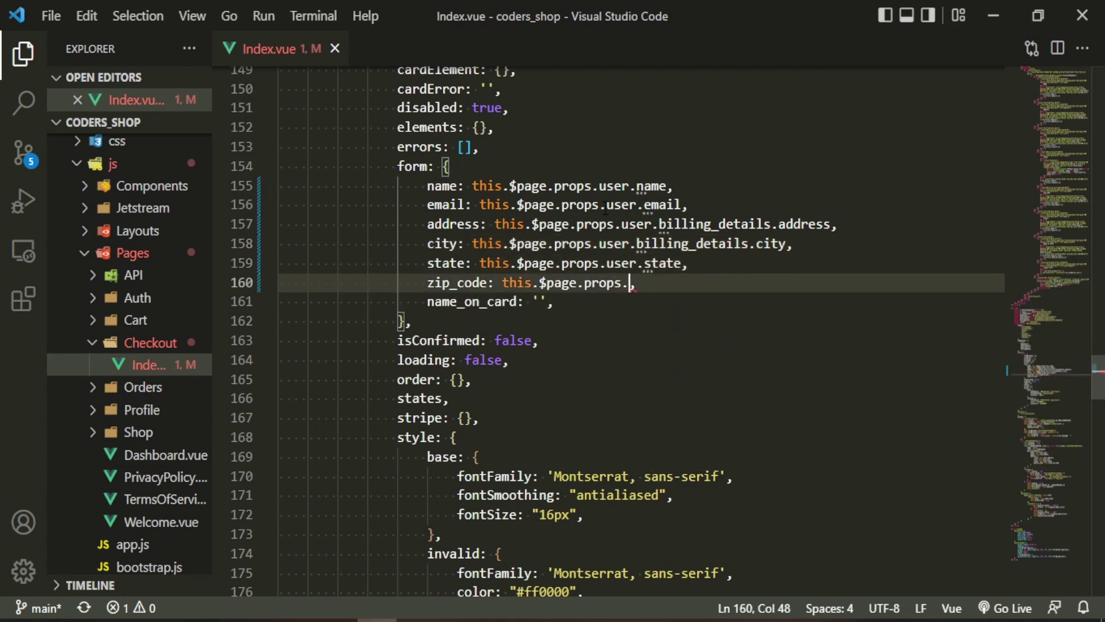
text(user.zip)
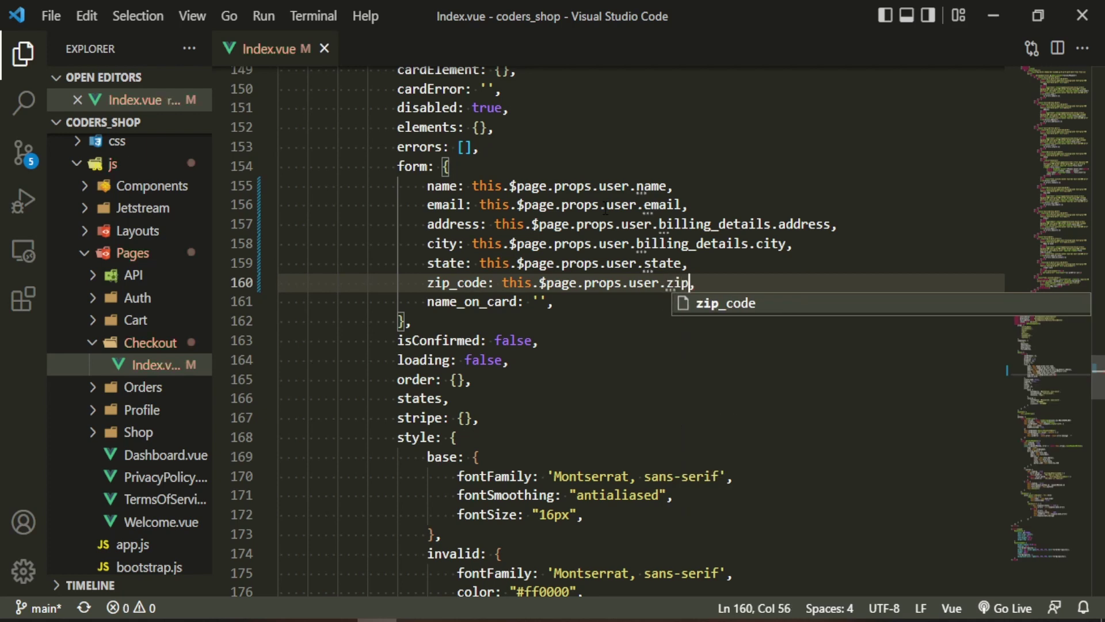
key(Tab)
key(Up)
key(ctrl+alt+Down)
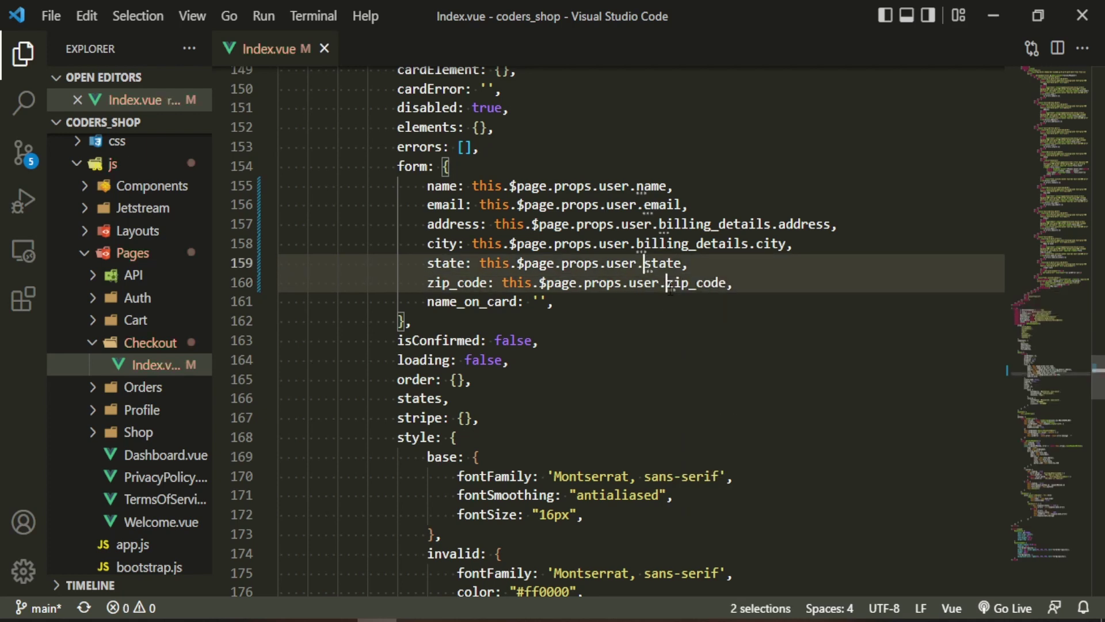
text(billin)
text(g_details)
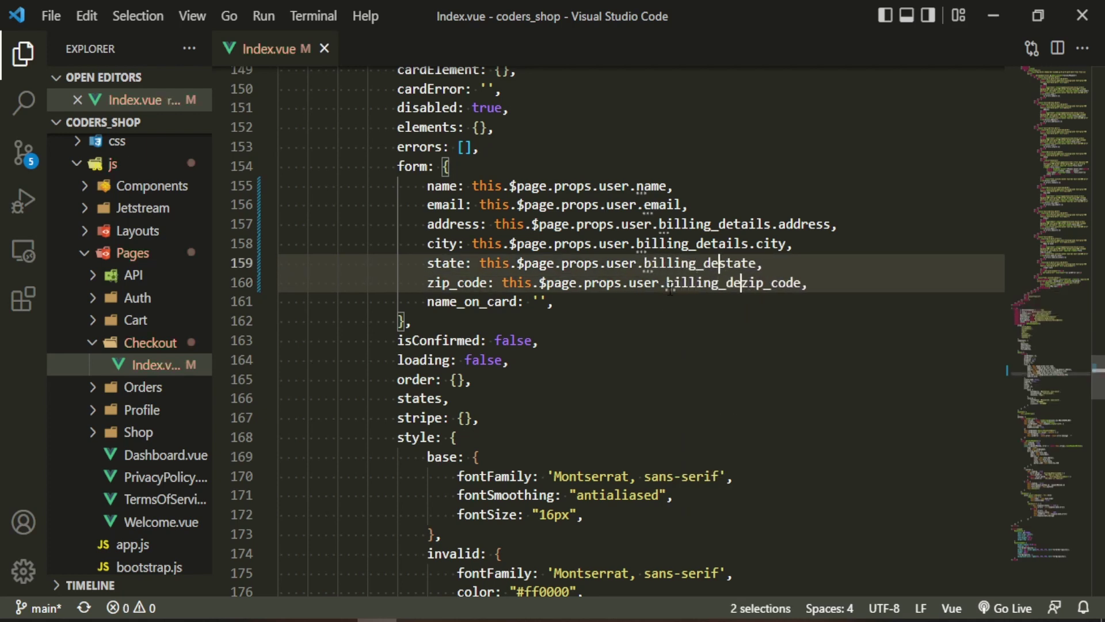
text(.)
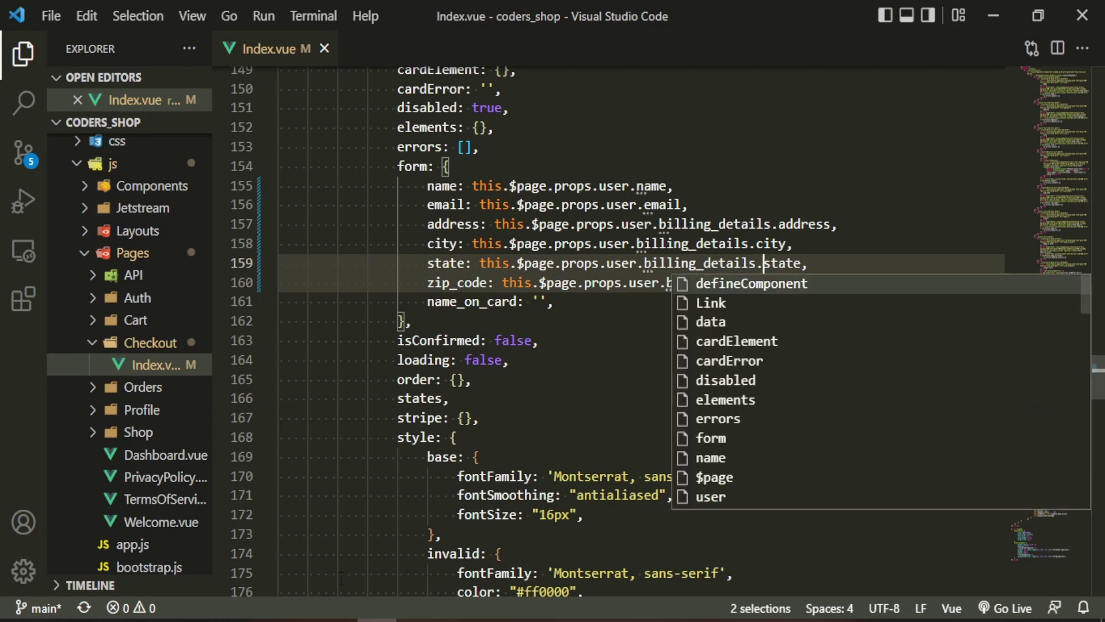
key(alt+Tab)
Step: Reload localhost:8000/checkout, check the prefilled fields, and delete a letter from the prefilled e-mail
click(70, 41)
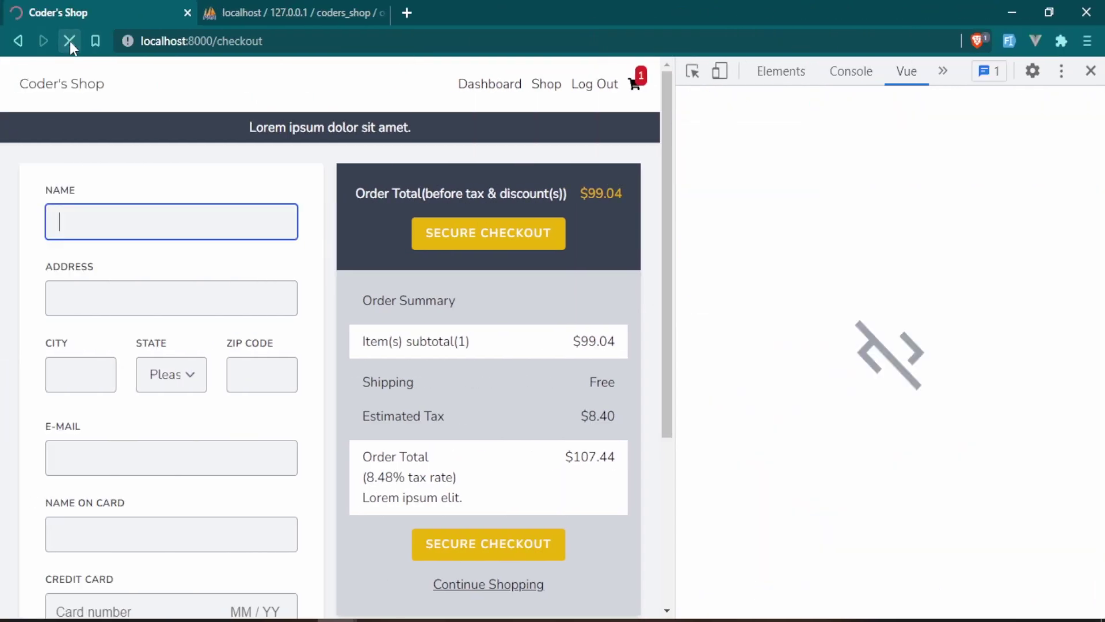
scroll(241, 164, down, 3)
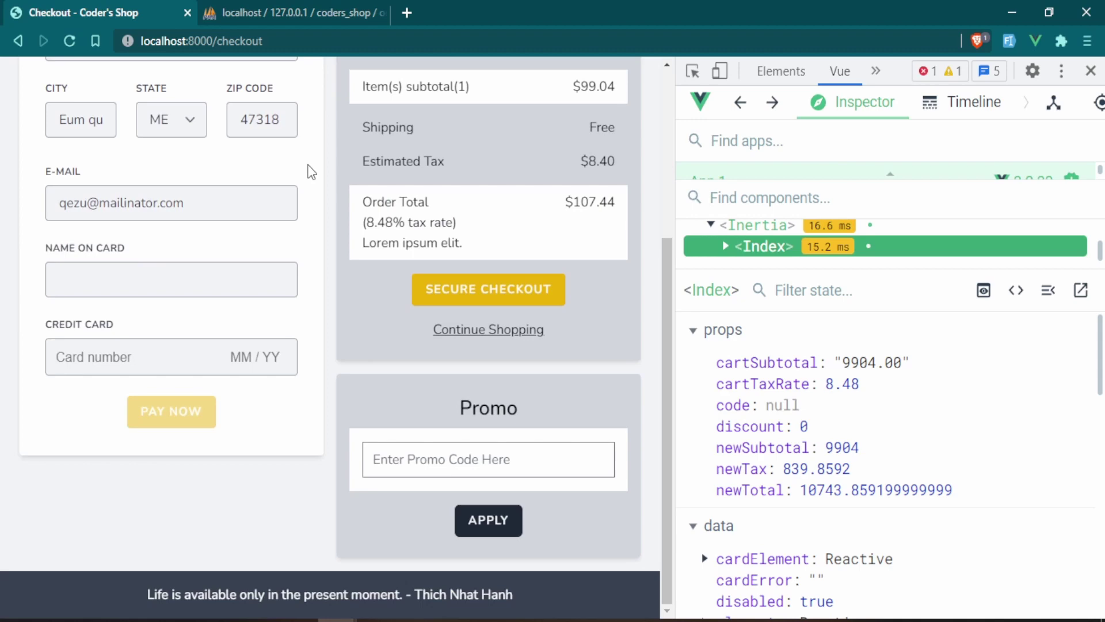
scroll(201, 259, up, 5)
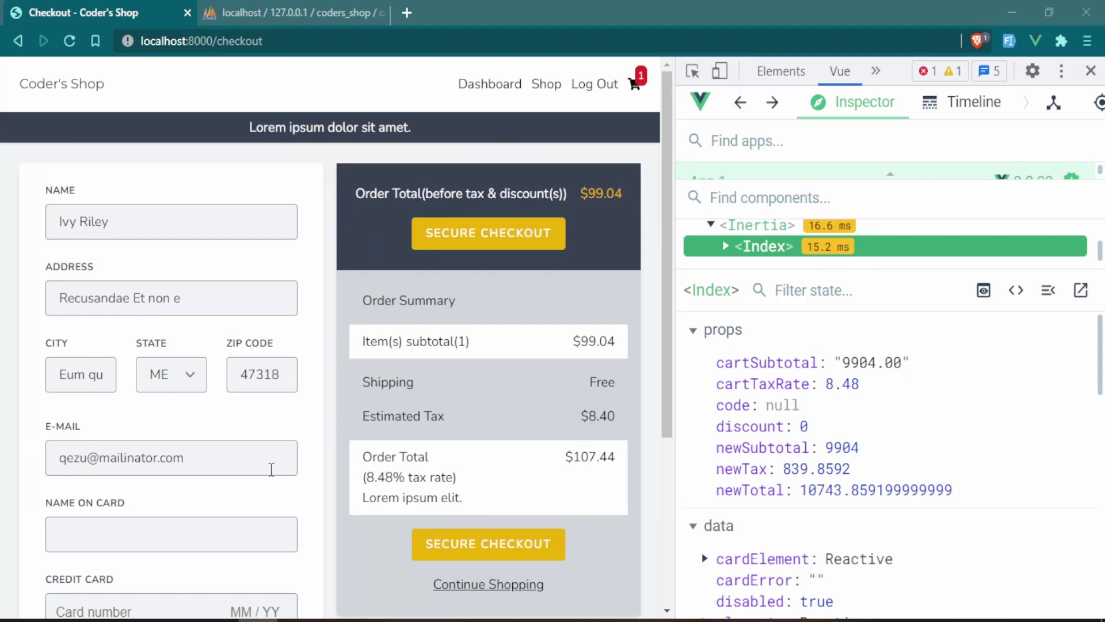
click(271, 469)
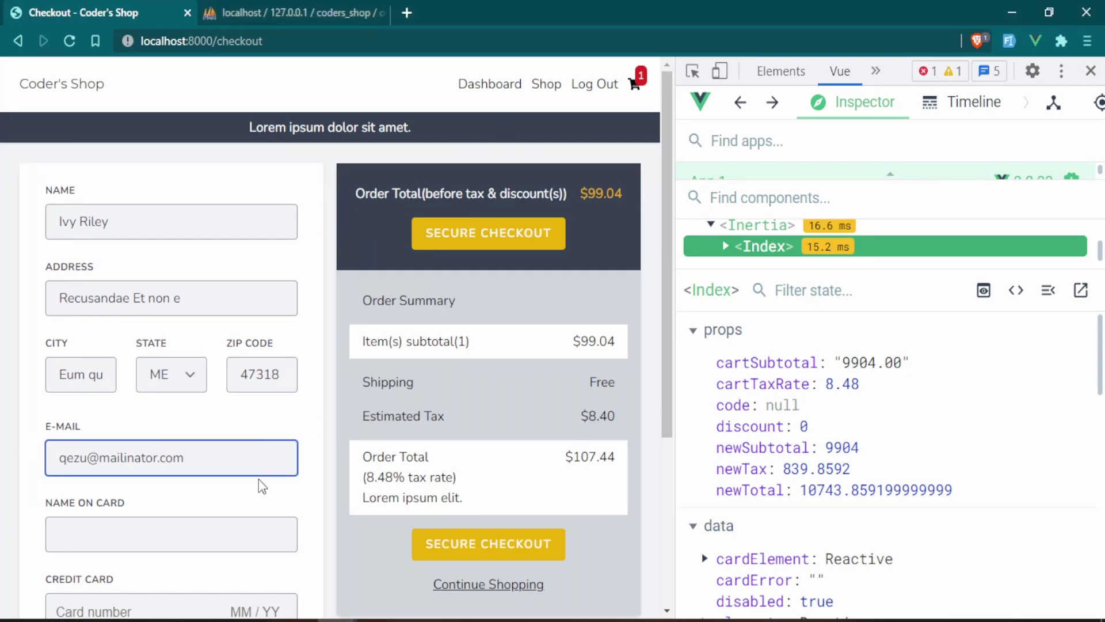
key(BackSpace)
Step: Give the line-72 email input disabled and :class="{ 'opacity-50 cursor-not-allowed' : disabled }"
key(ctrl+alt+Right)
scroll(931, 304, up, 10)
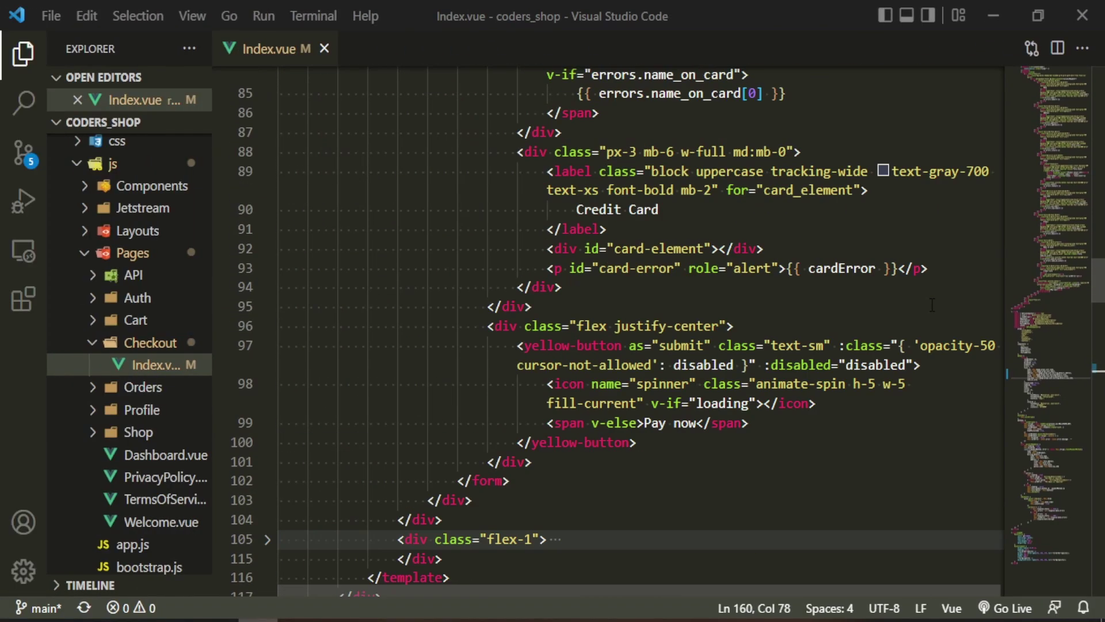
scroll(931, 304, up, 5)
scroll(931, 304, up, 3)
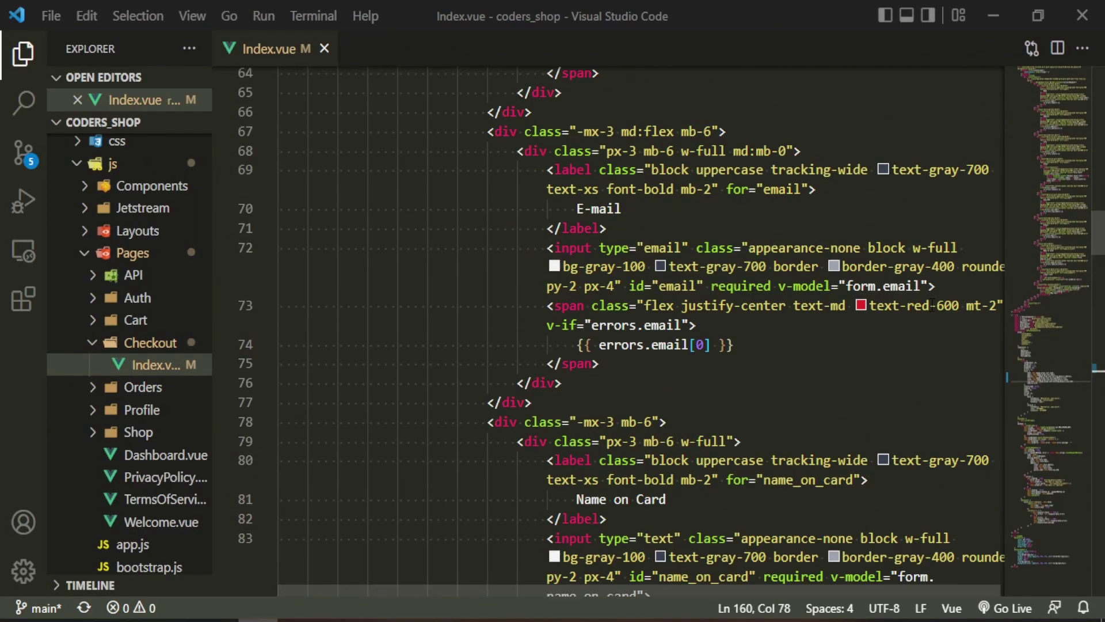
scroll(930, 304, up, 2)
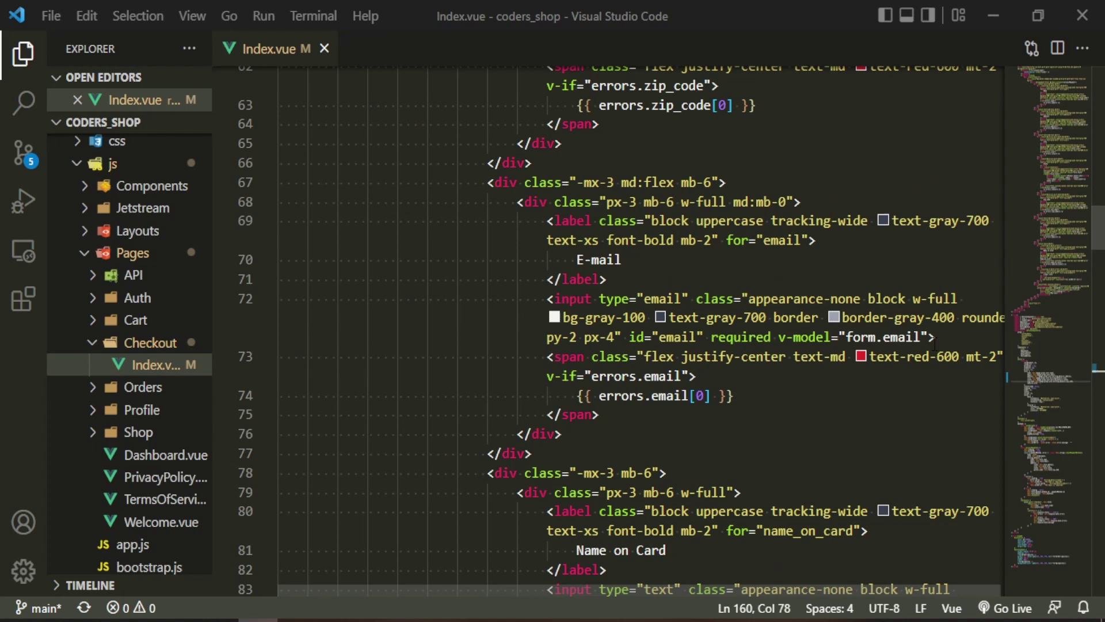
click(931, 337)
text(disabled)
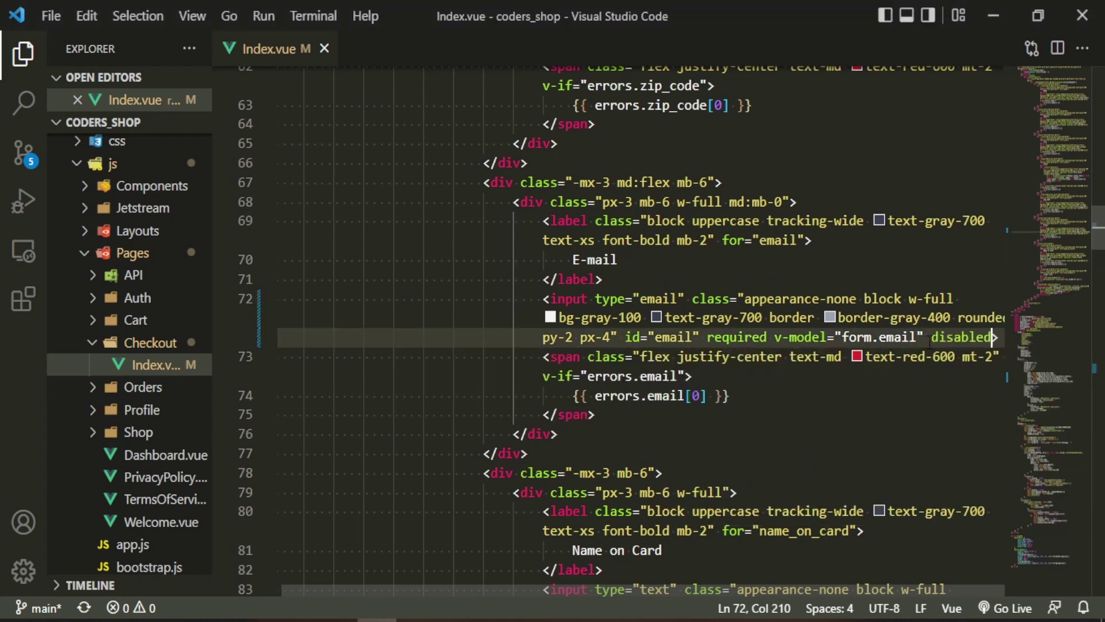
key(Left)
key(Left)
key(Left)
key(Return)
text(:)
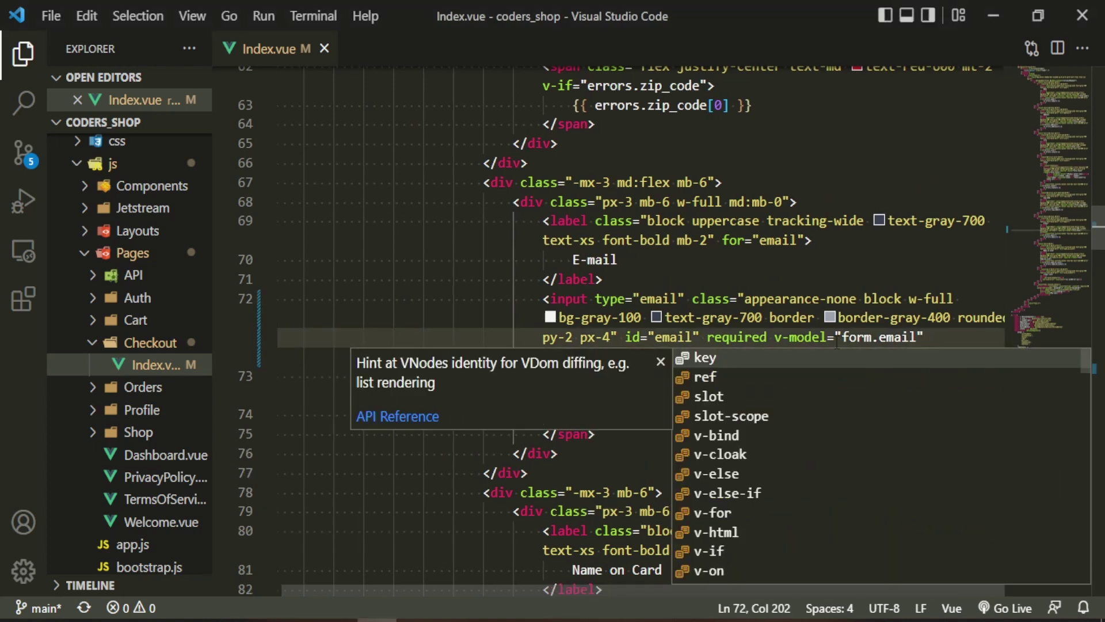
text(class=")
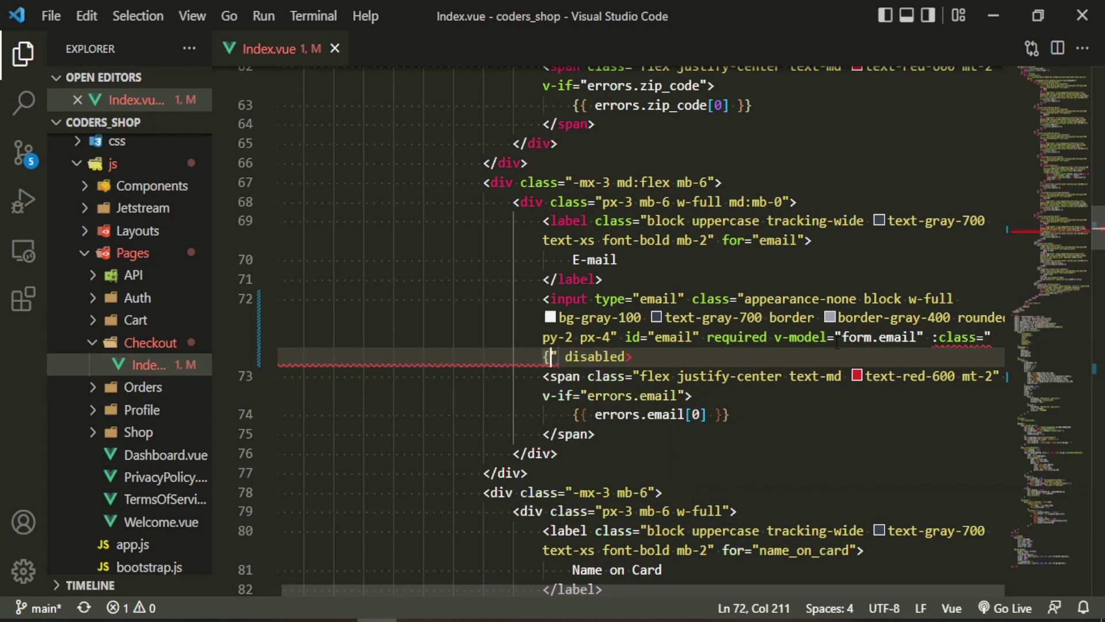
text({})
key(Left)
text('opacity-50 cursor-not-allowed)
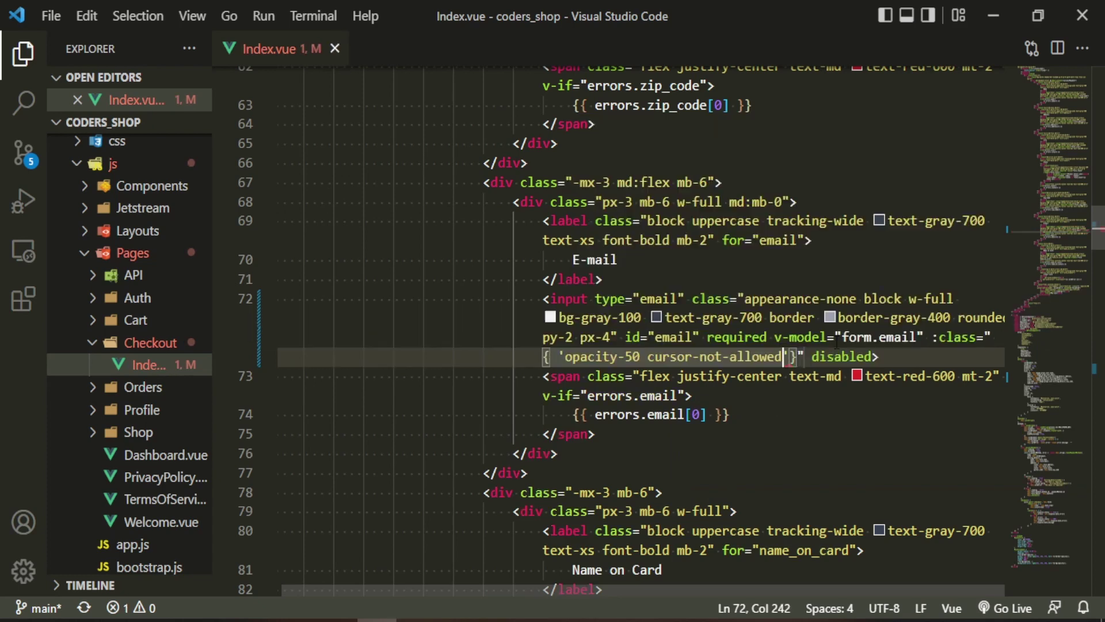
key(Right)
text(: )
text(disa)
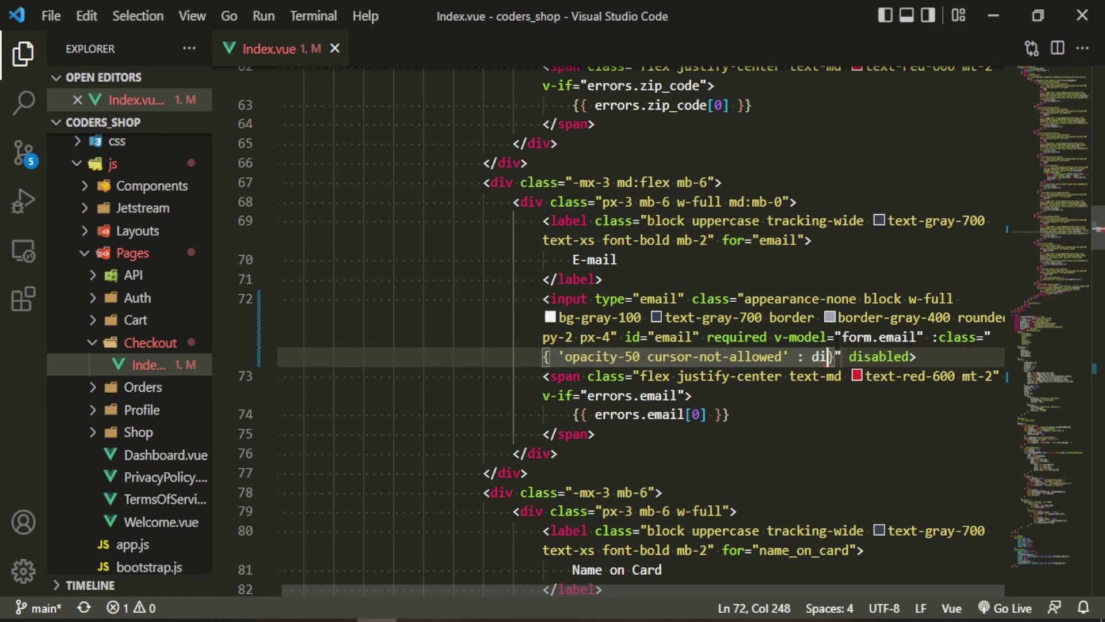
text(bled)
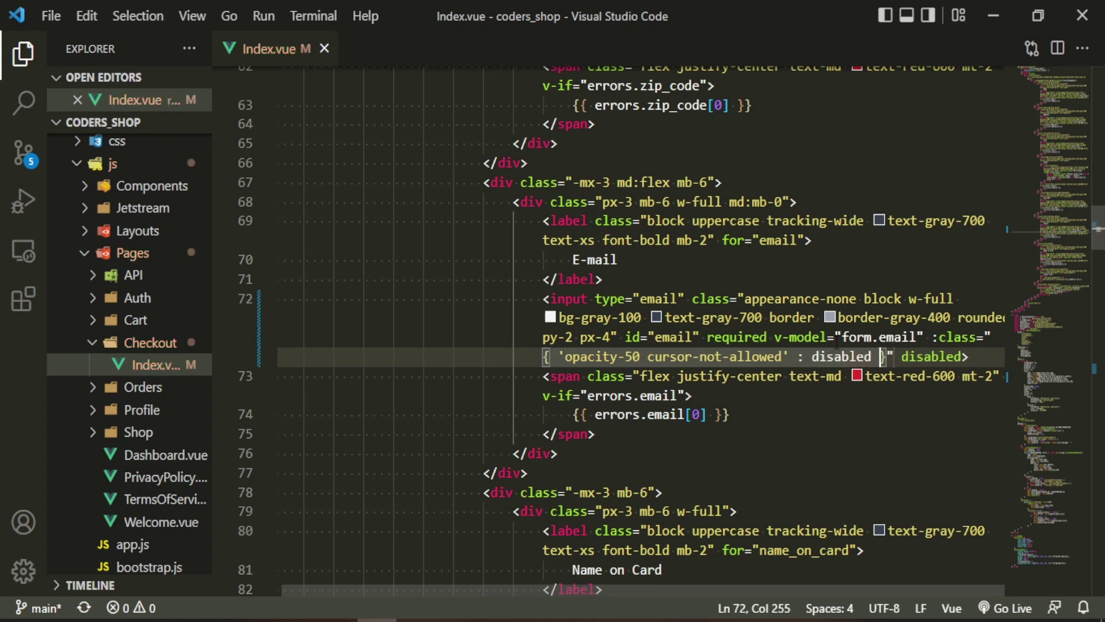
Step: Reload checkout and verify the greyed E-mail field can't be edited
key(alt+Tab)
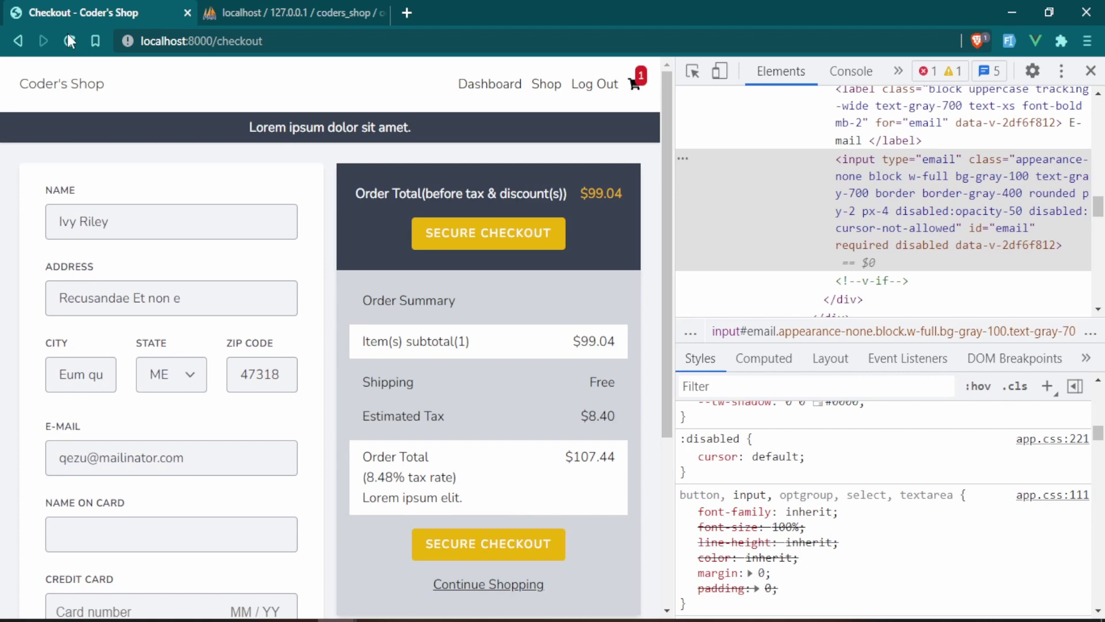
click(69, 40)
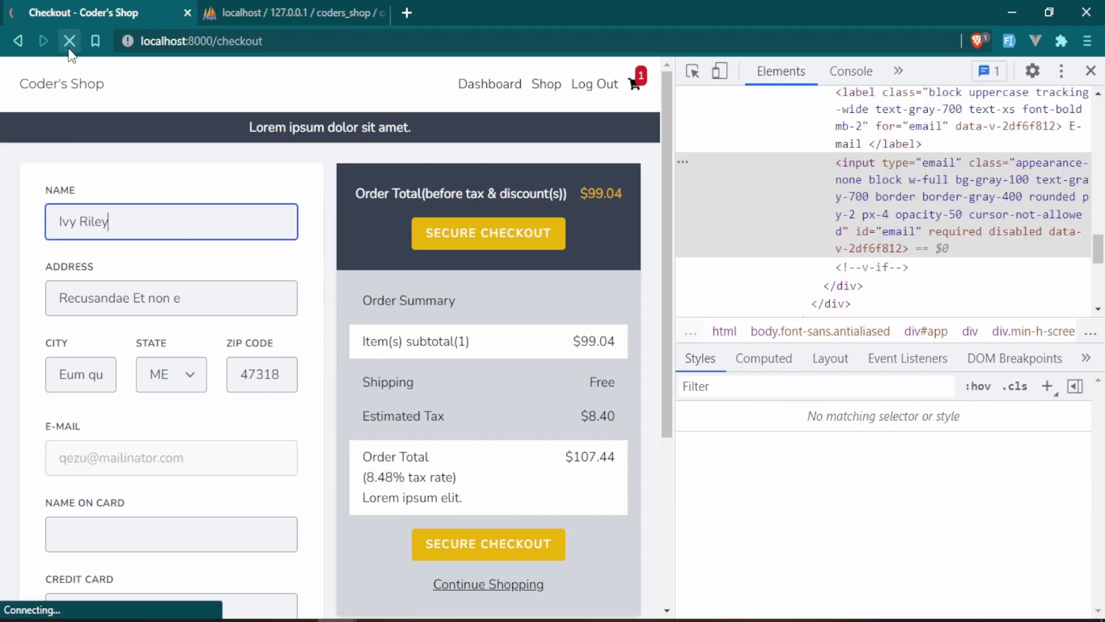
click(172, 464)
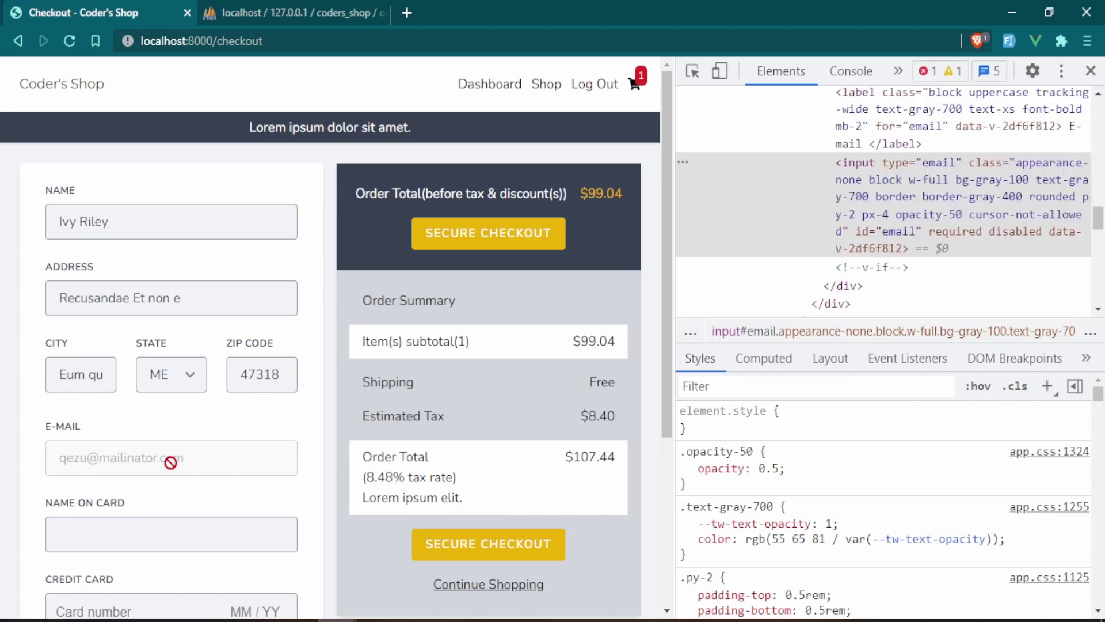
double_click(231, 458)
click(227, 463)
double_click(228, 463)
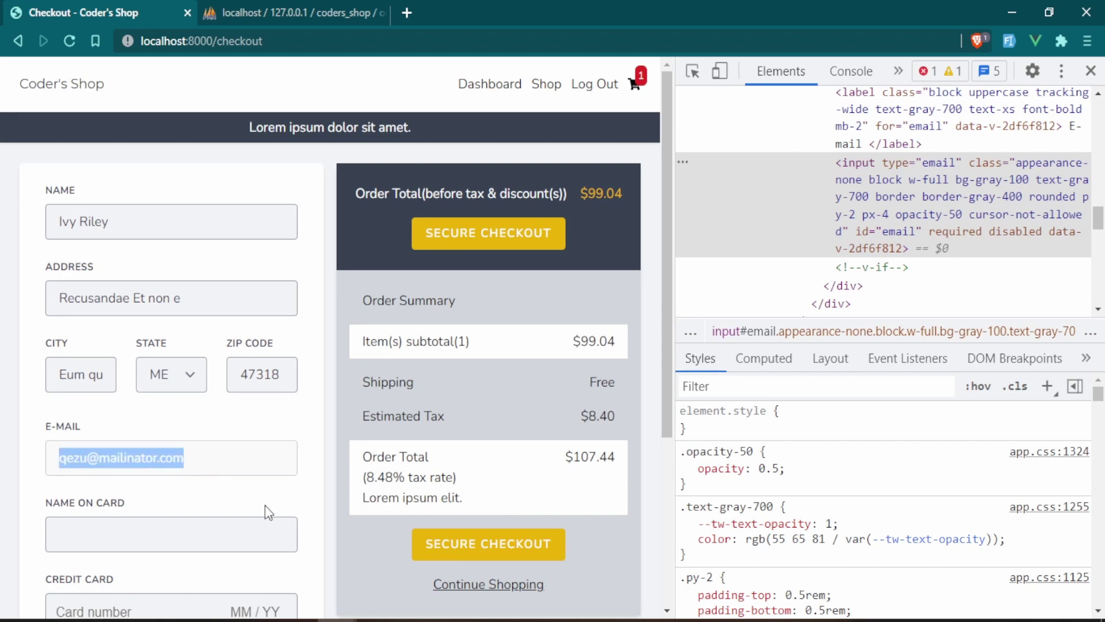
Step: Fill in Name on Card, recheck the locked e-mail, and begin the card number
click(265, 527)
scroll(436, 216, down, 2)
scroll(436, 216, down, 2)
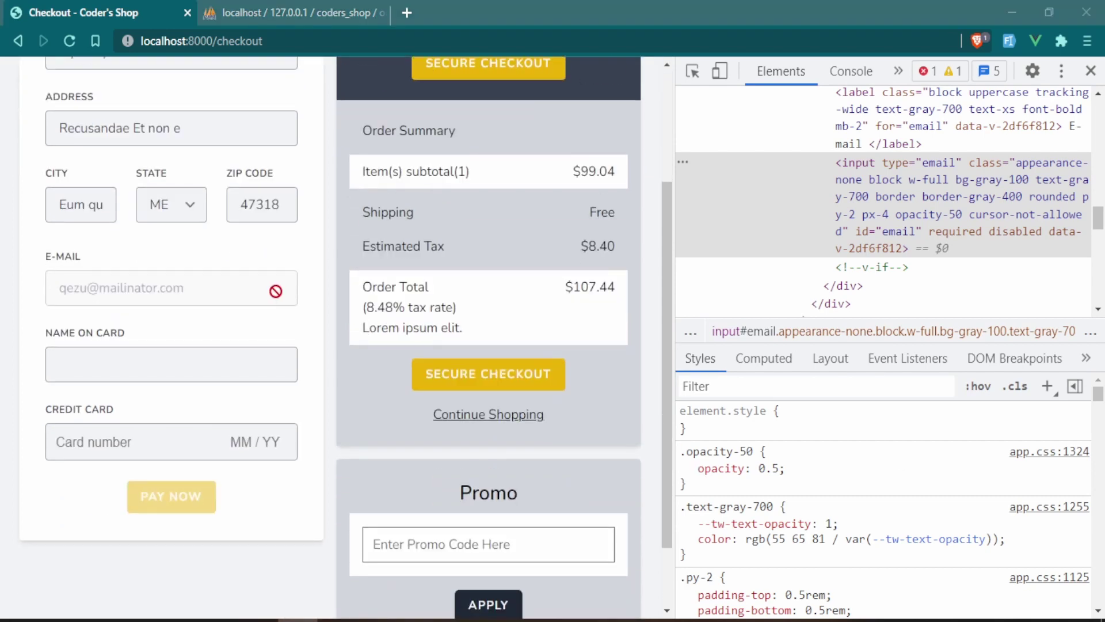
click(215, 353)
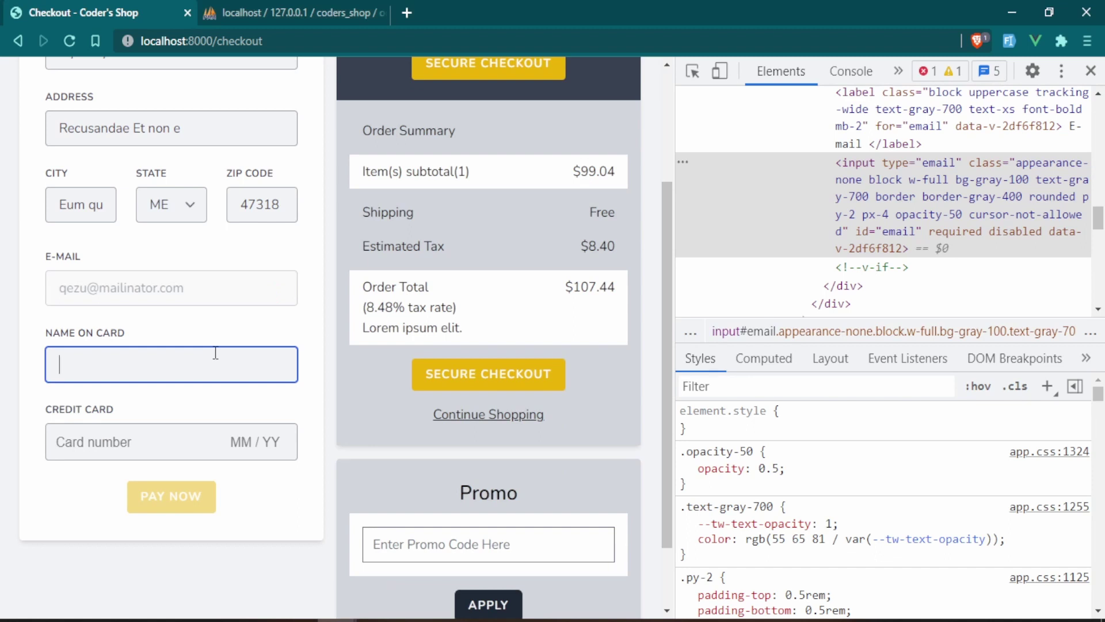
text(soijefaoisejf)
double_click(216, 352)
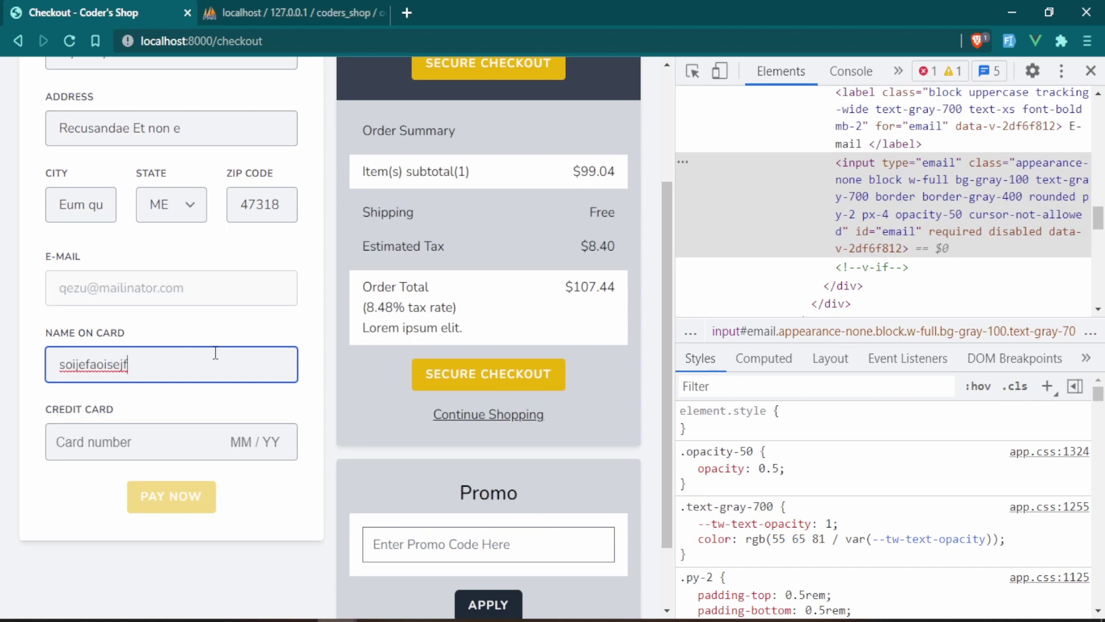
click(235, 286)
click(187, 439)
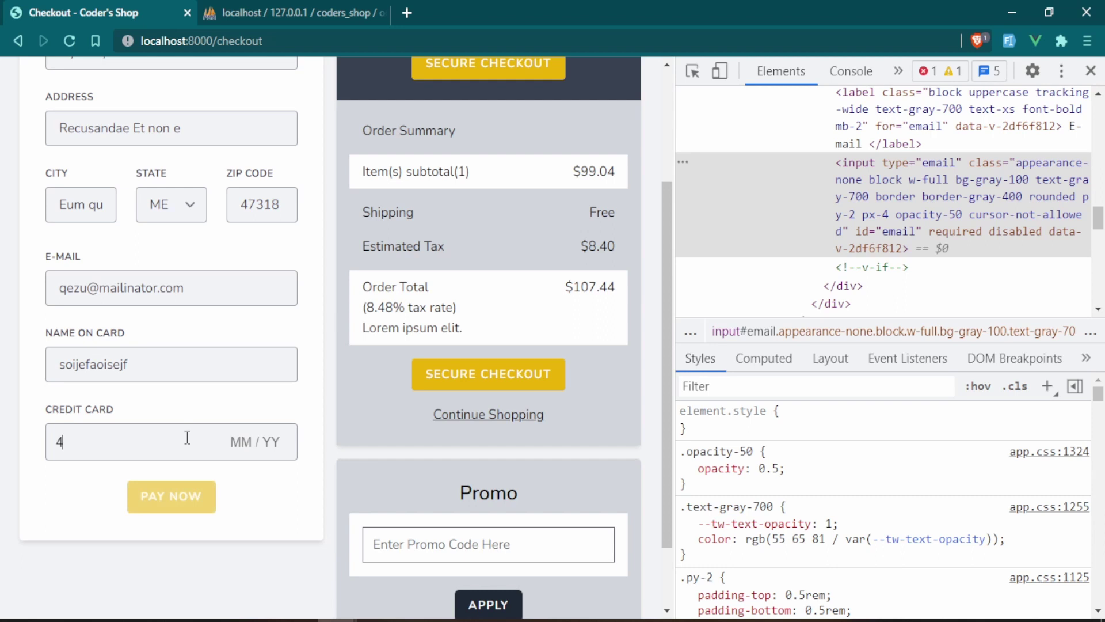
text(4242 424242)
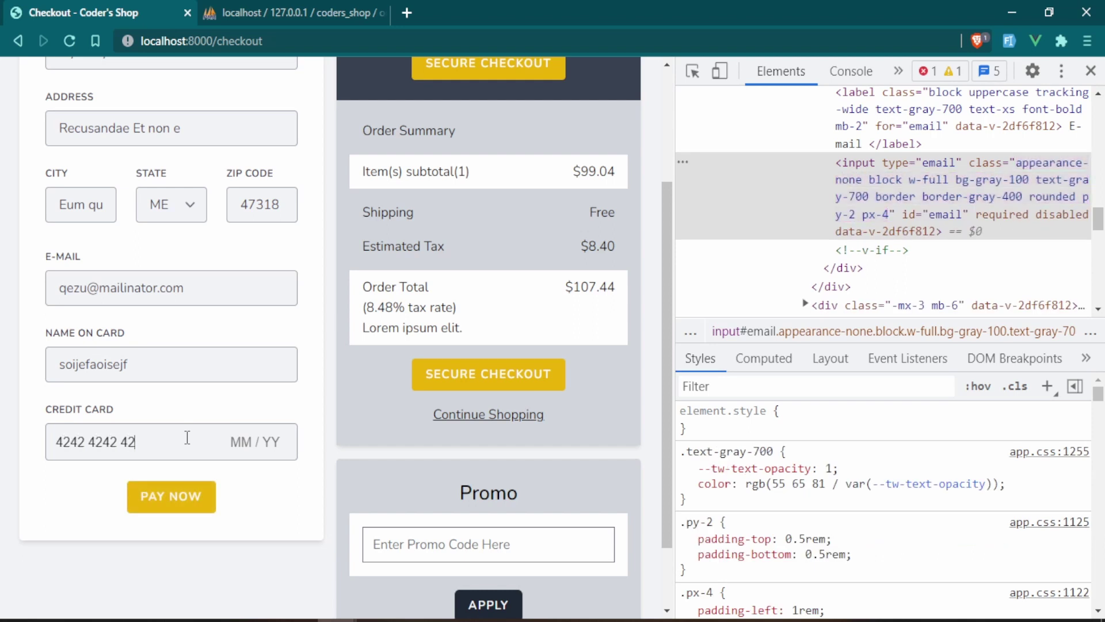
text(242)
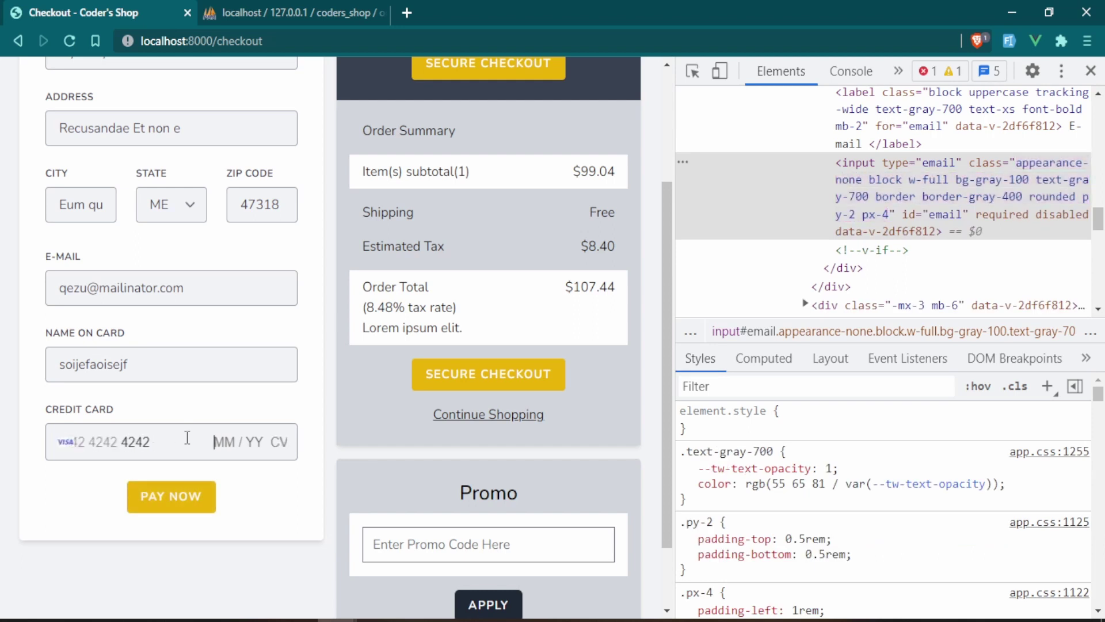
text(0424242)
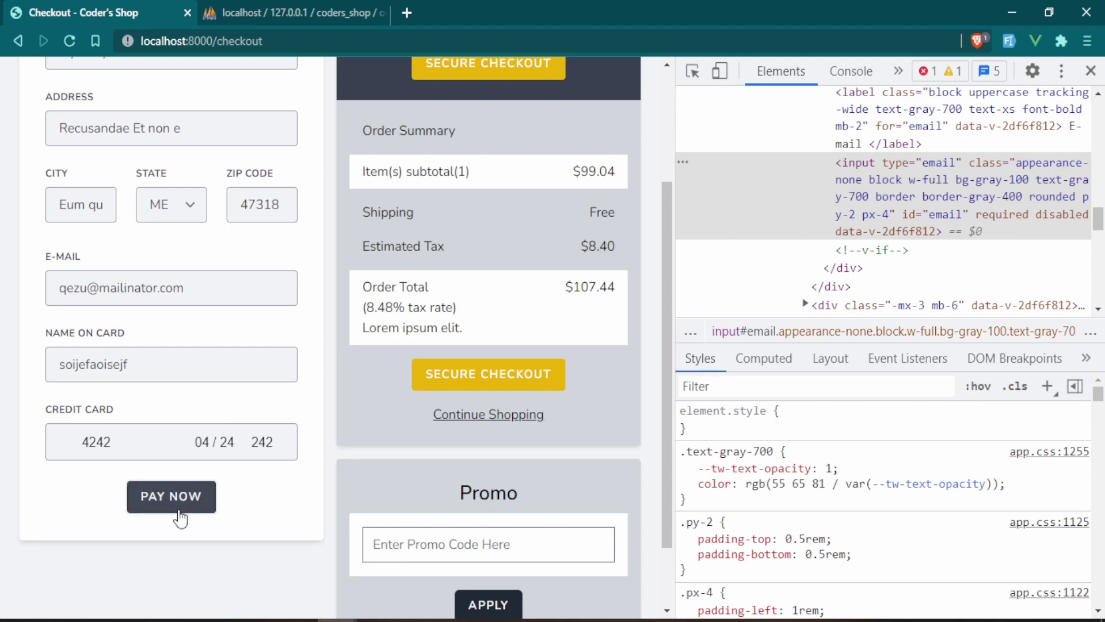
Step: Pay for the order, remove the hoodie from the cart, and reopen the $0.00 checkout
click(170, 496)
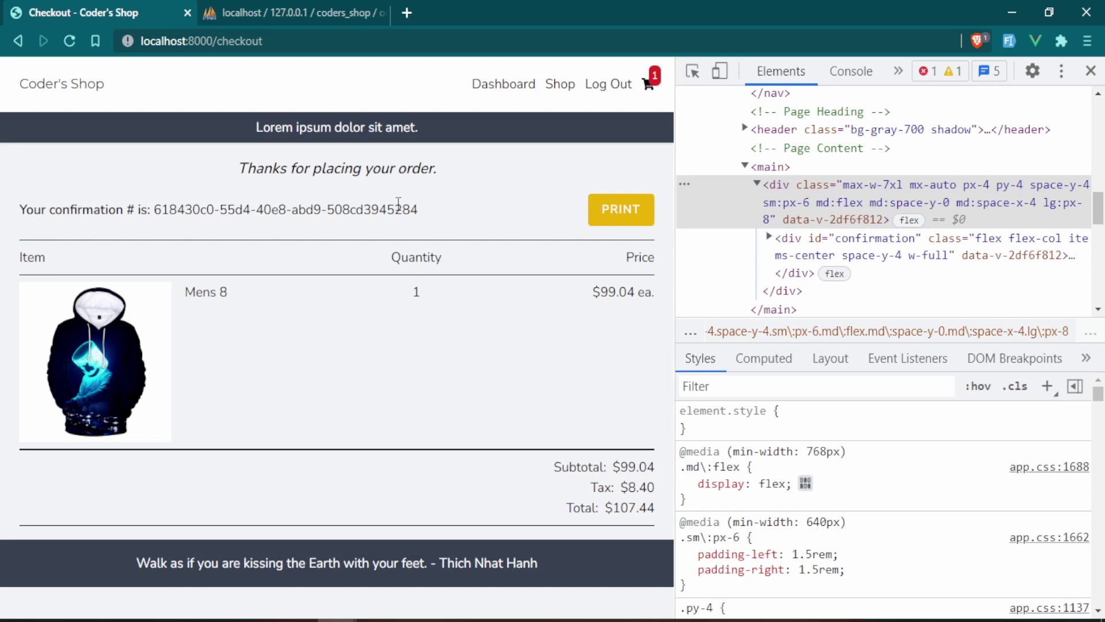
click(70, 40)
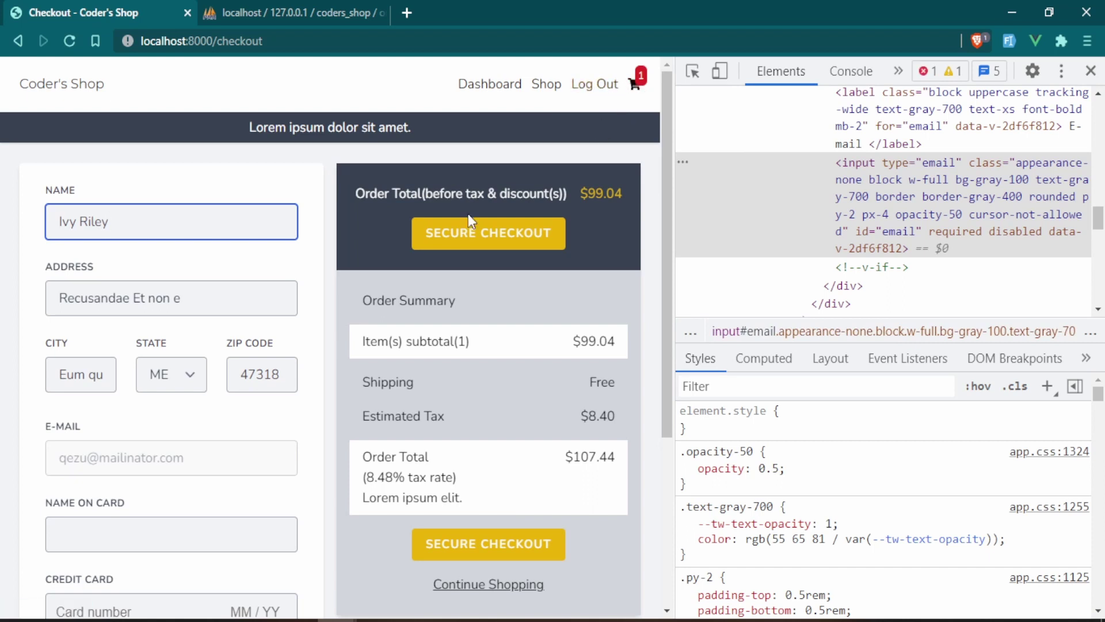
click(636, 83)
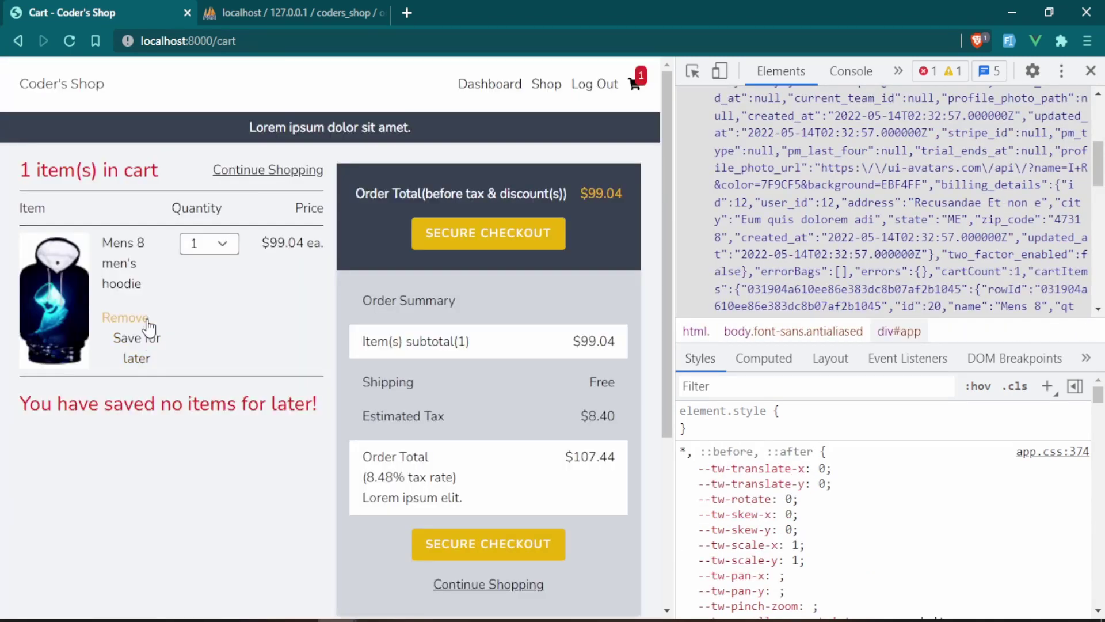
click(127, 317)
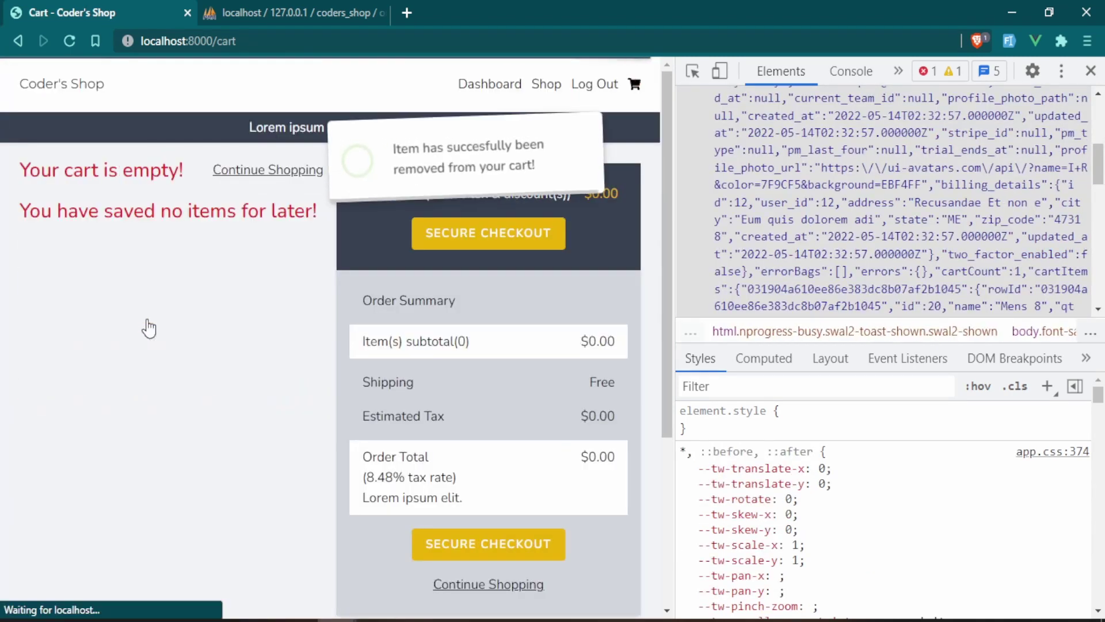
click(501, 231)
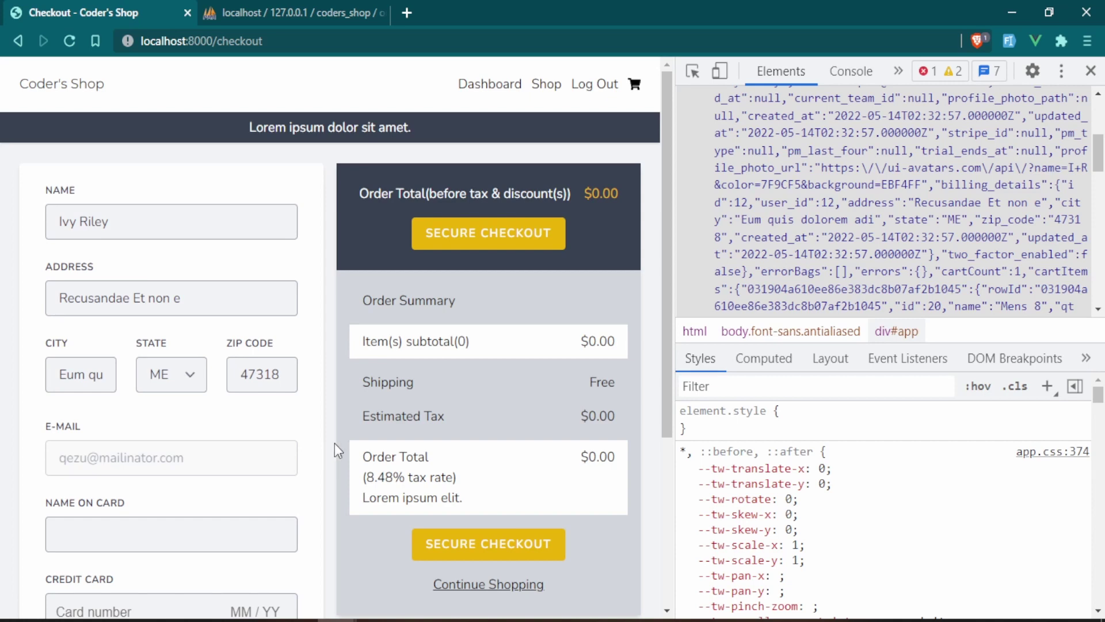
scroll(334, 443, down, 2)
scroll(334, 443, down, 2)
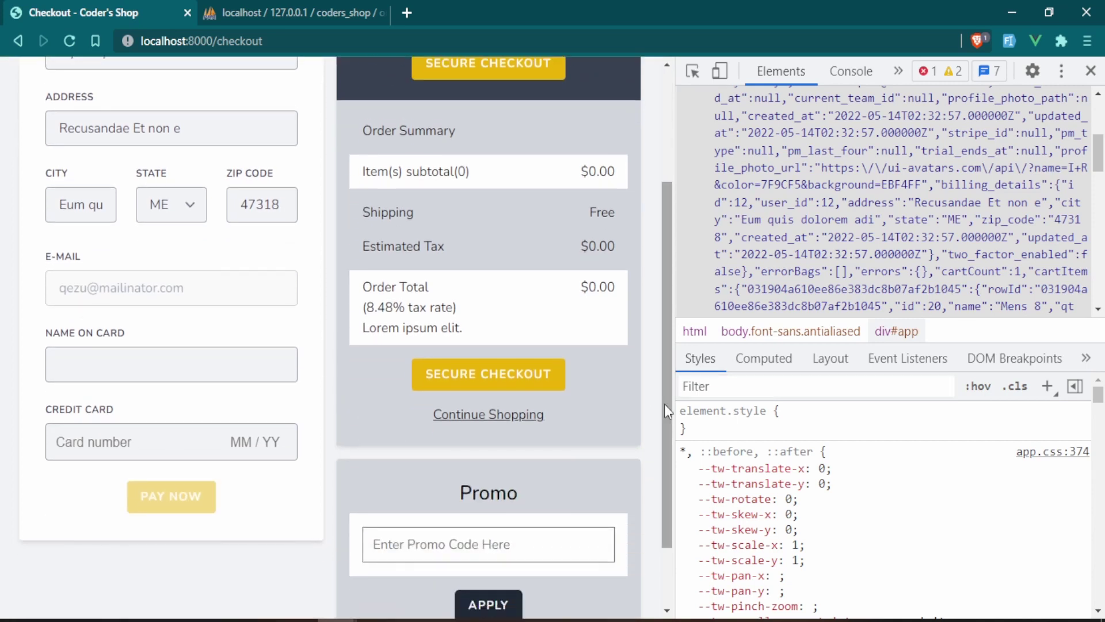
drag(674, 380, 826, 373)
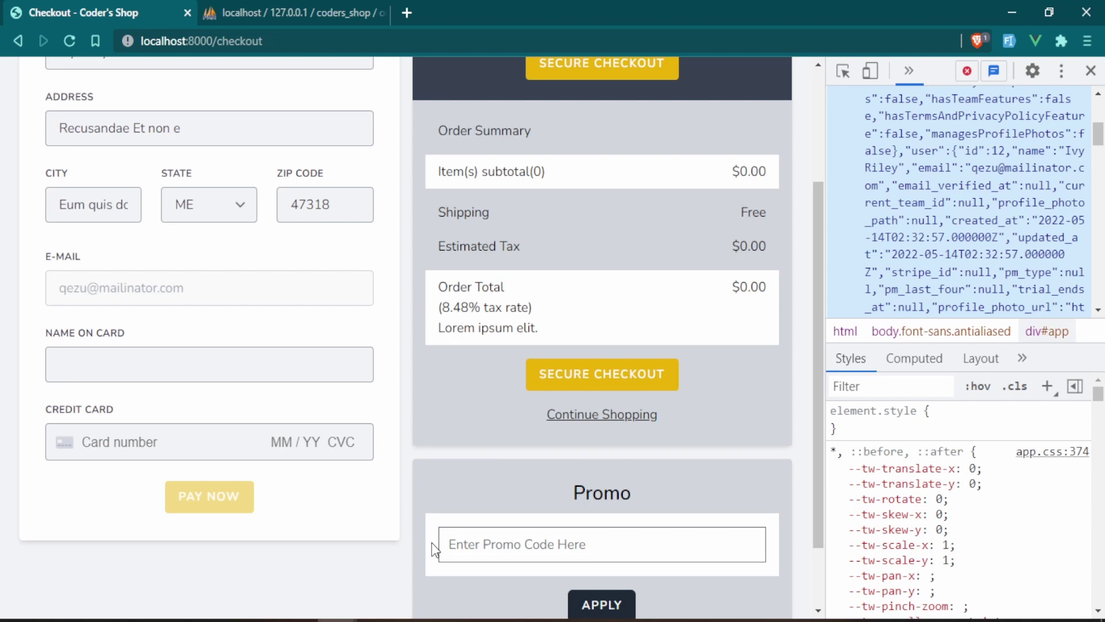
Step: In CheckoutController index(), add an if (Cart::instance('default')->count() == 0) check
key(alt+Tab)
key(ctrl+p)
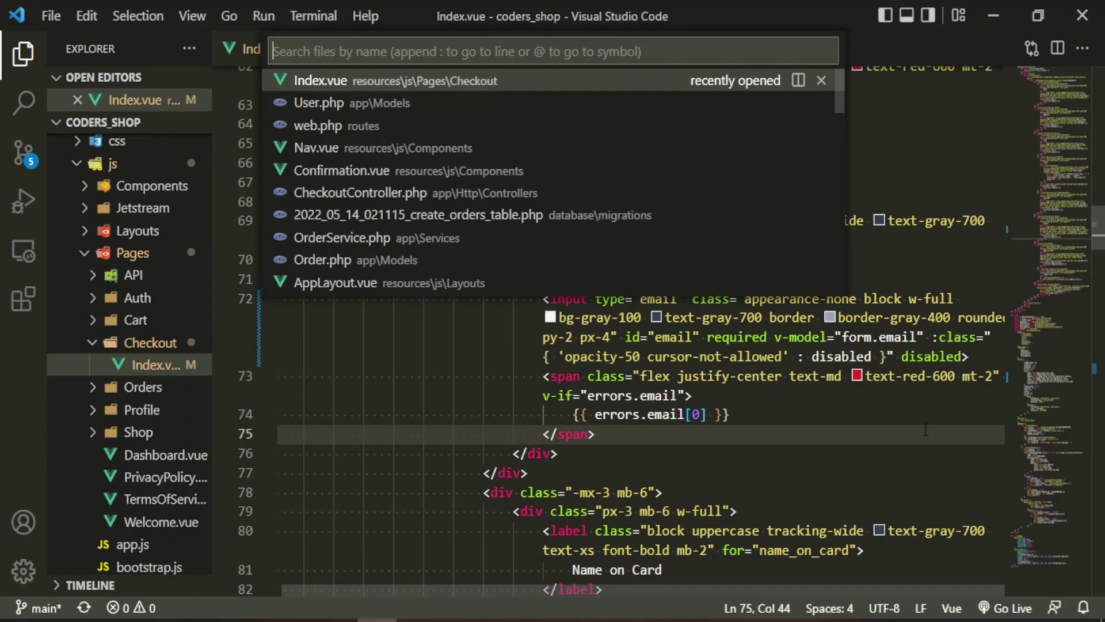
text(ch)
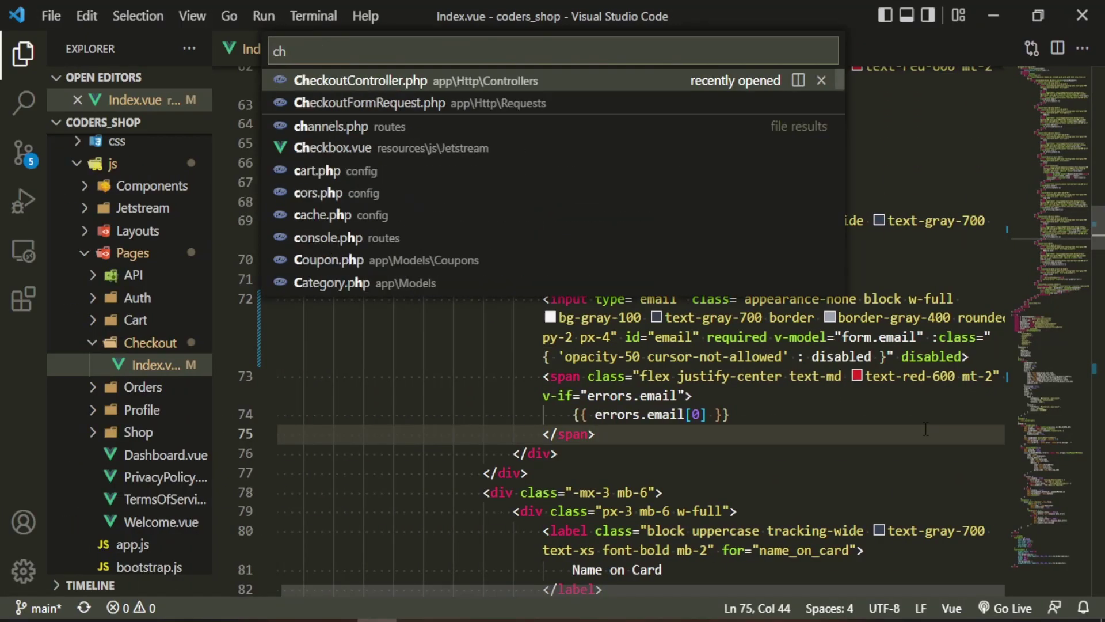
key(Return)
scroll(638, 345, up, 6)
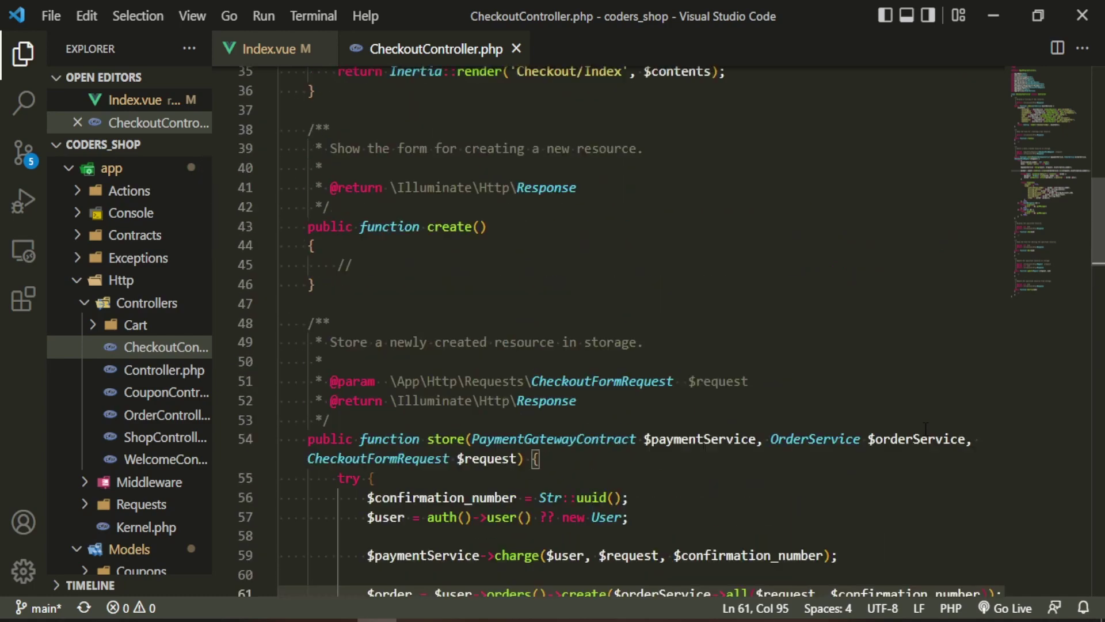
scroll(639, 345, up, 6)
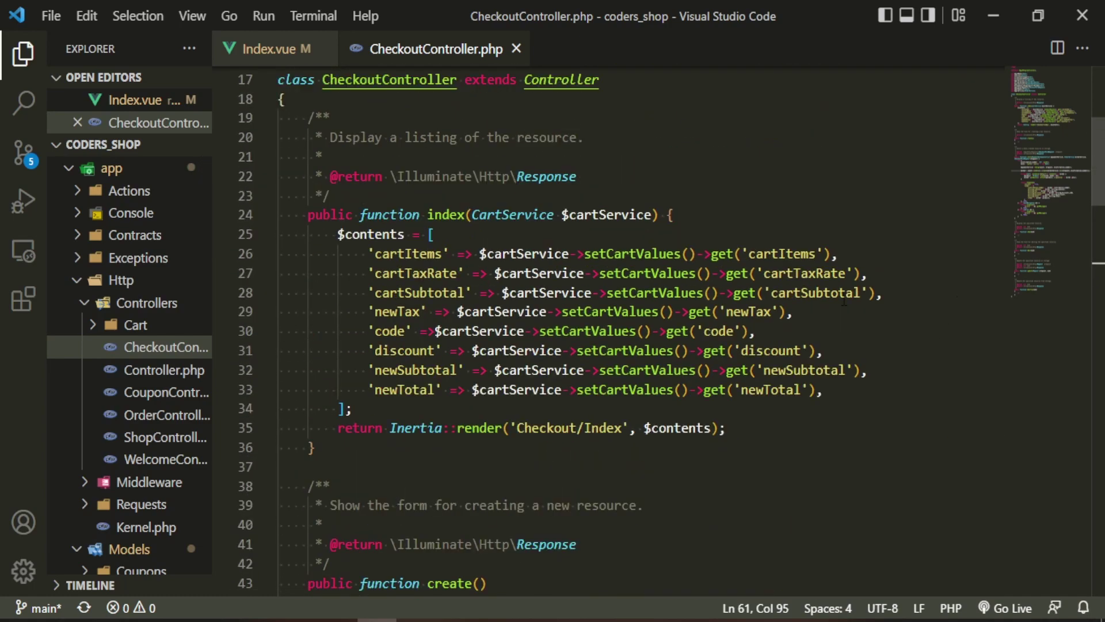
click(806, 216)
key(Return)
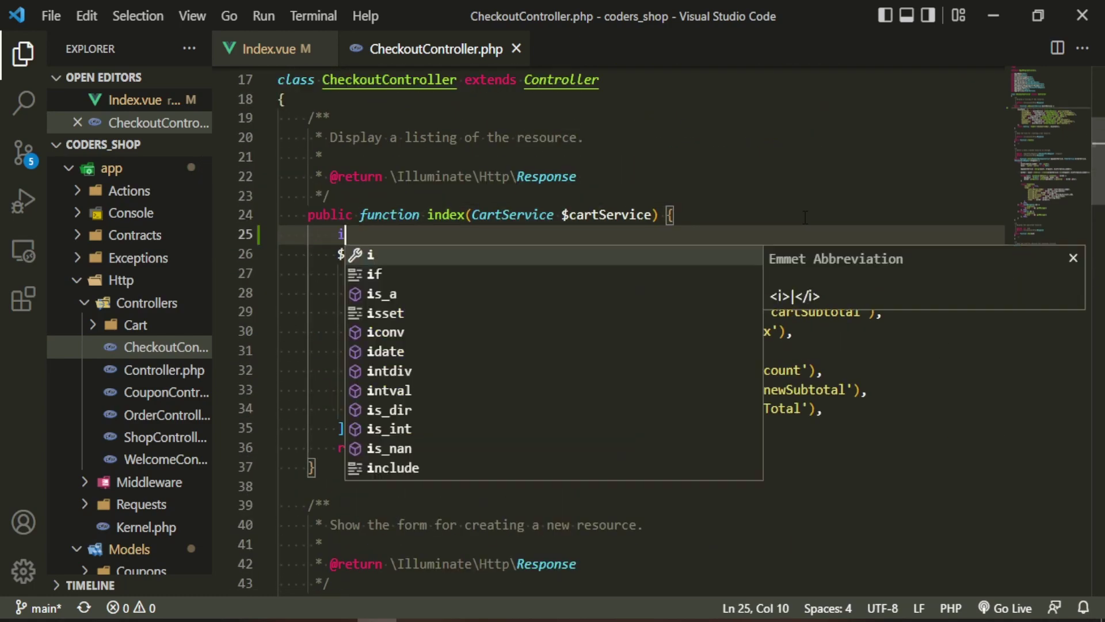
text(if)
key(Down)
key(Return)
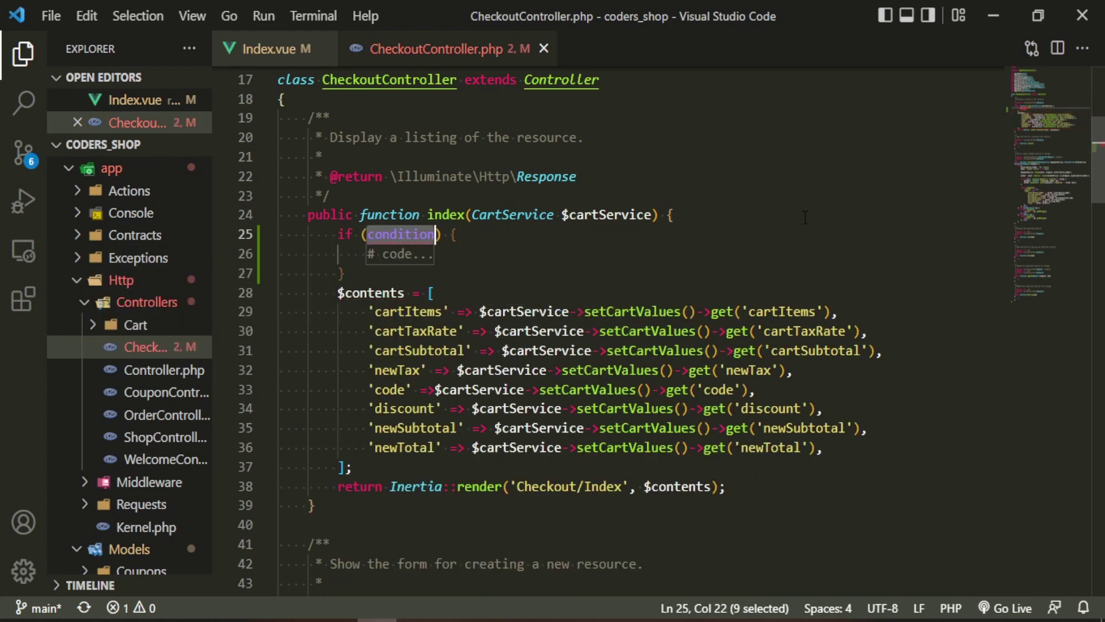
text(Cart)
text(::instan)
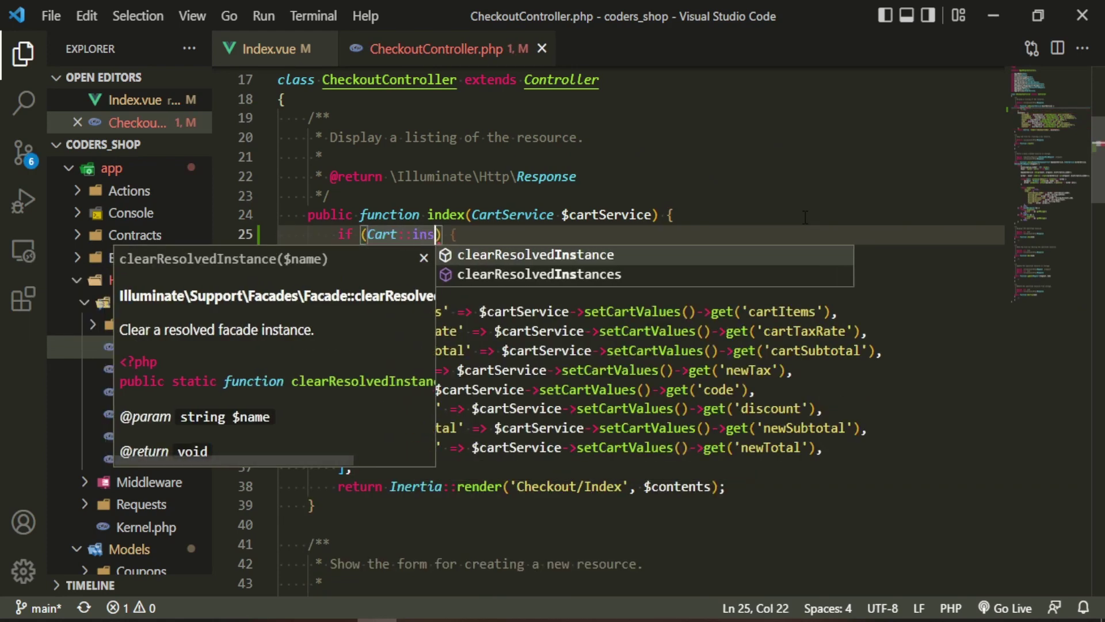
text(ce)
key(ctrl+s)
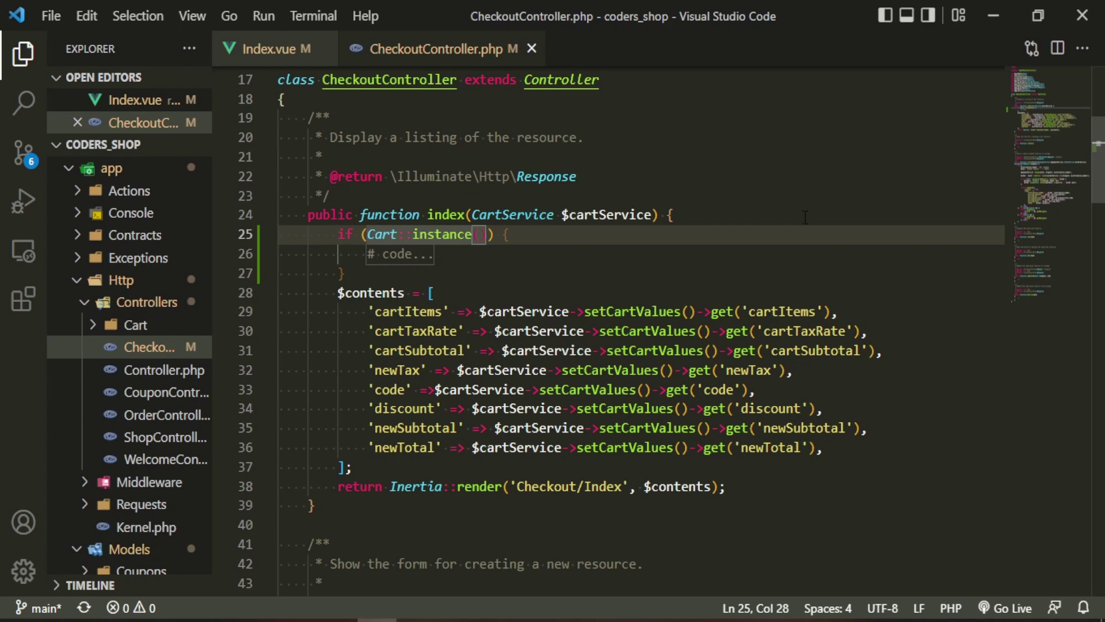
text(('default)
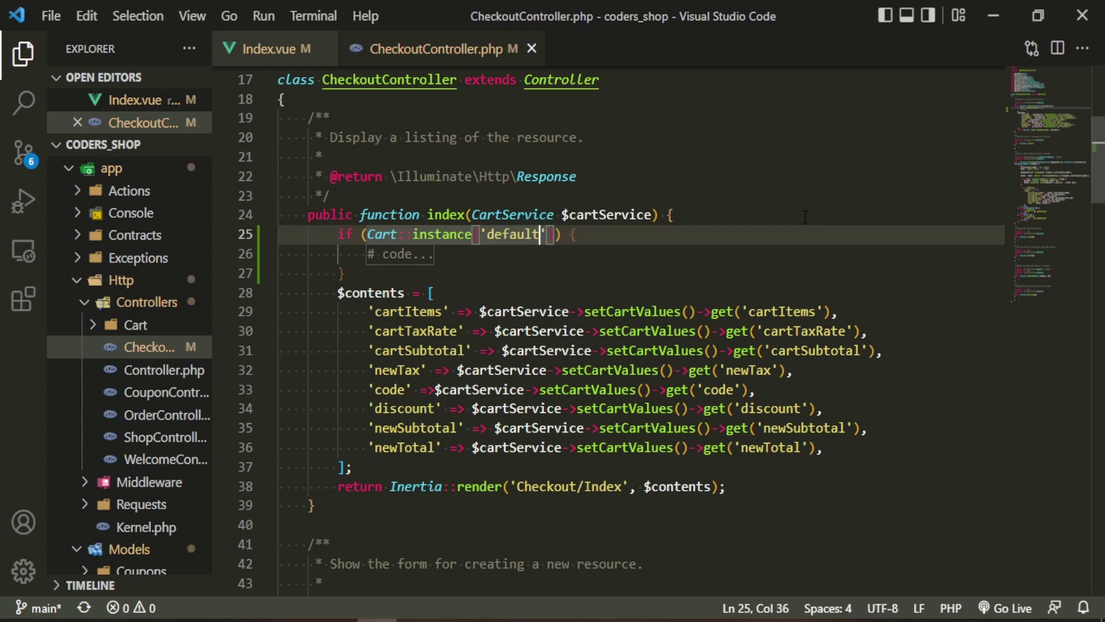
key(Right)
key(Right)
text(->cou)
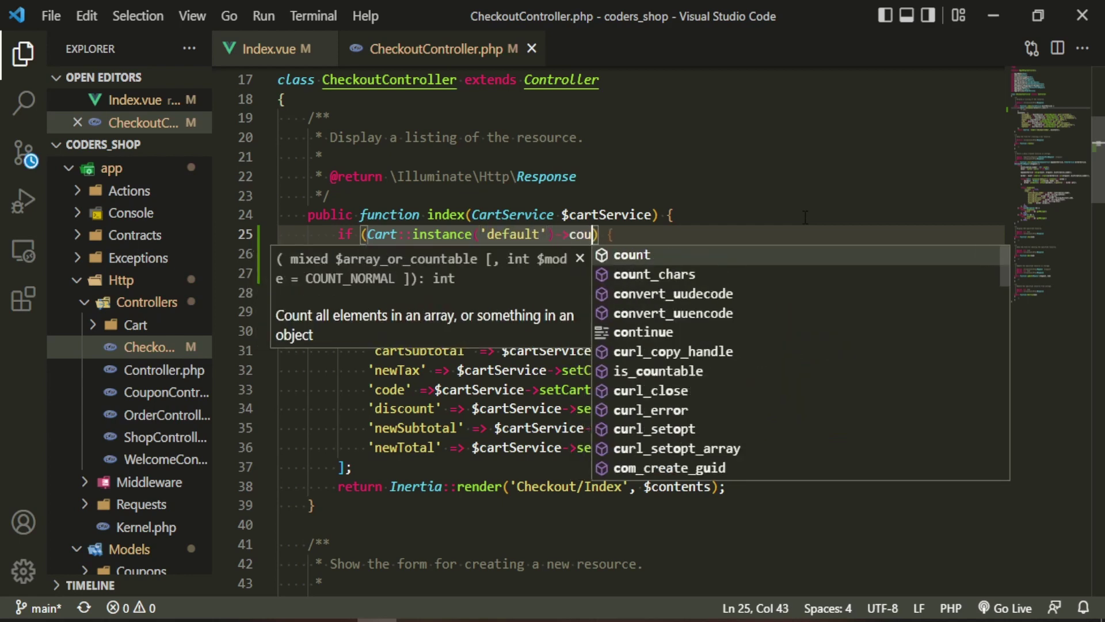
text(nt()
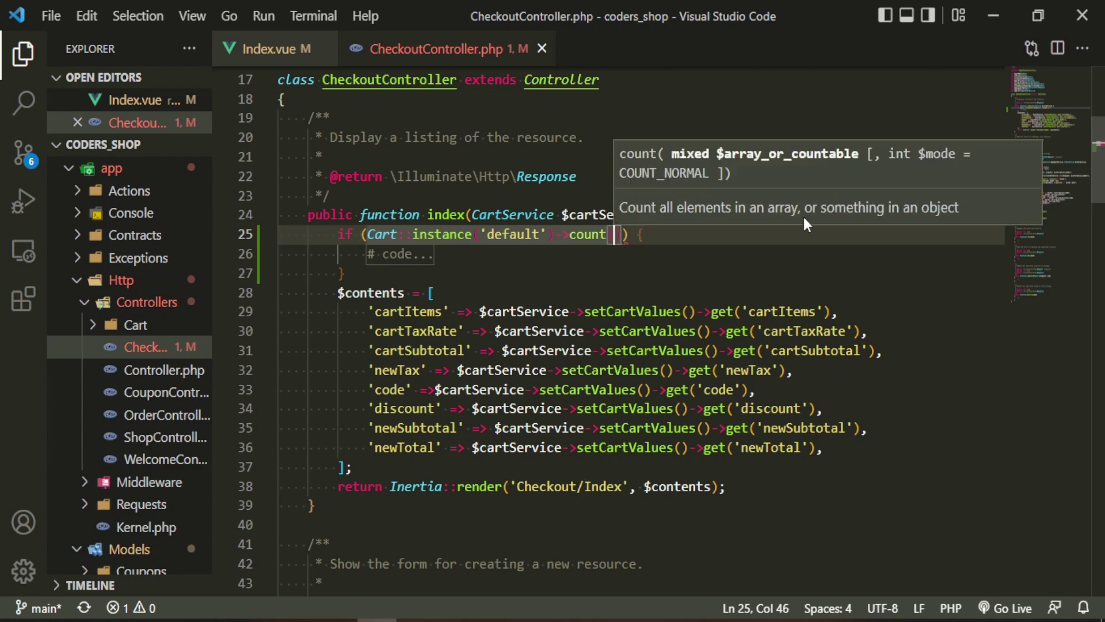
text())
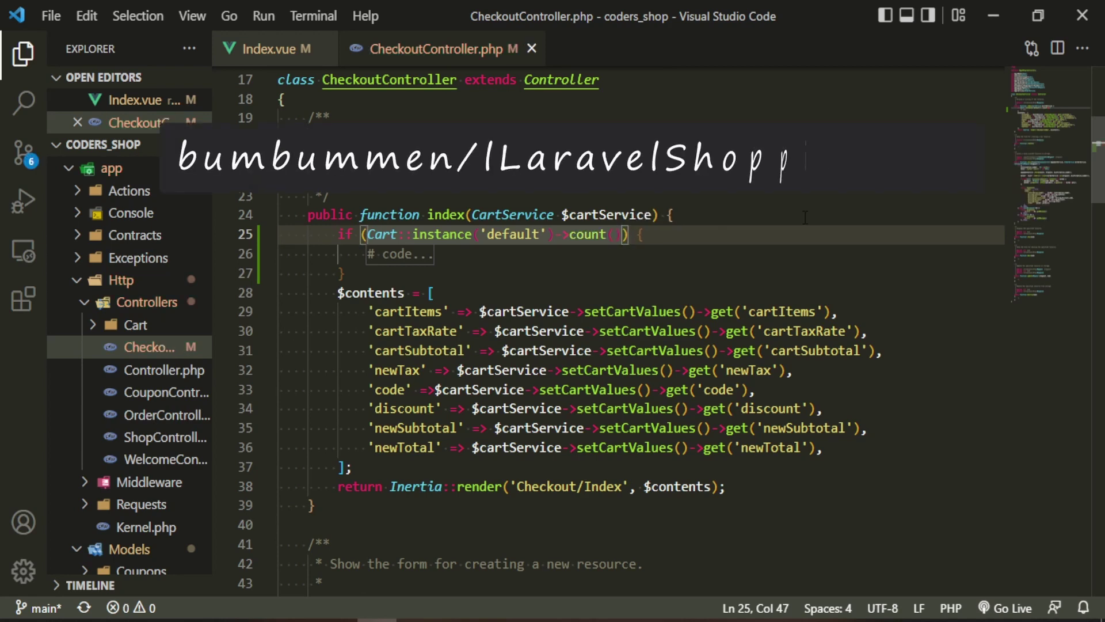
text( == )
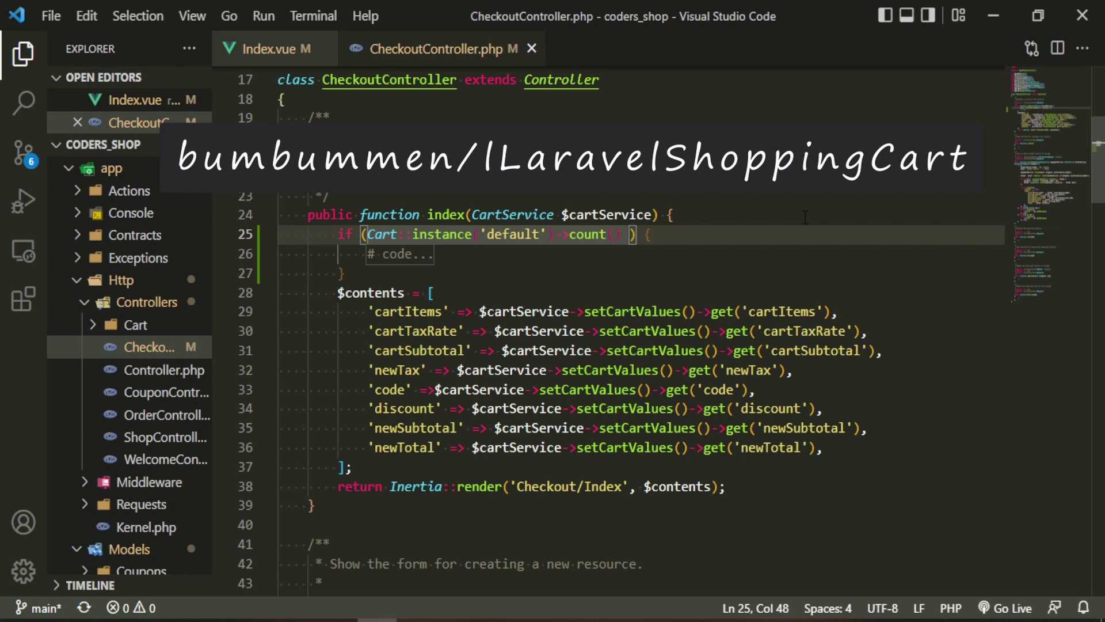
text(0)
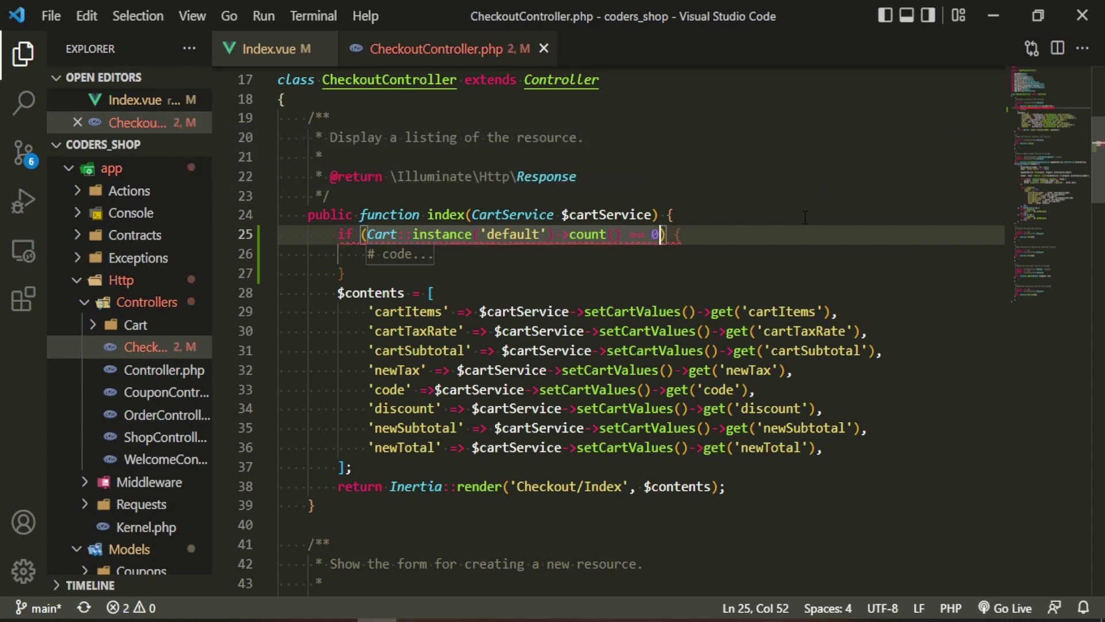
Step: Make the if body return redirect()->route('shop.index')
key(Tab)
text(# c)
key(BackSpace)
key(BackSpace)
key(BackSpace)
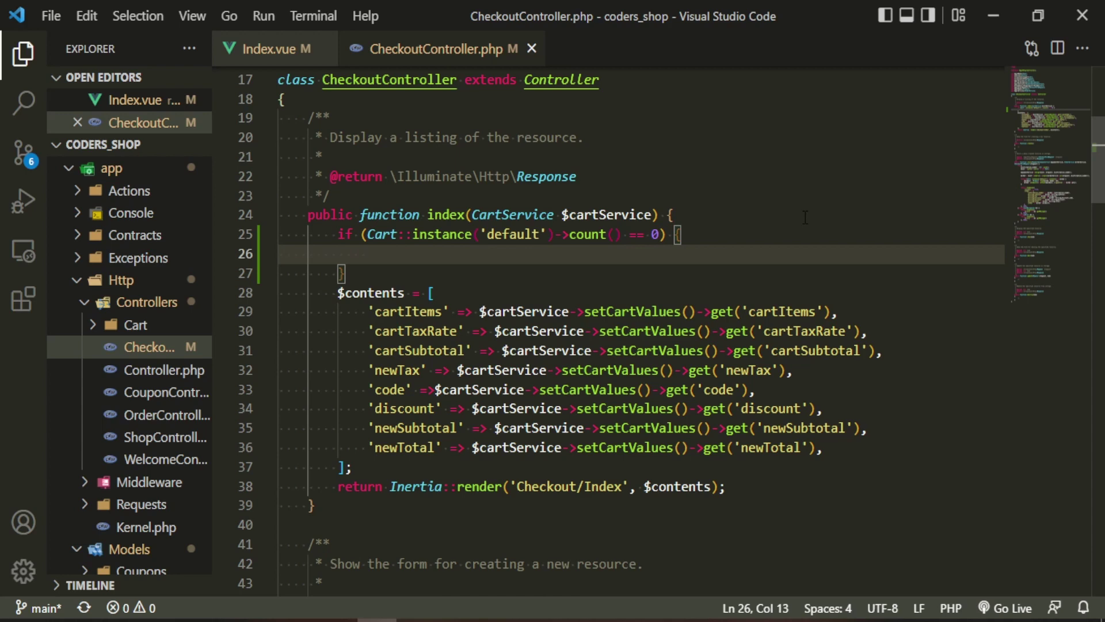
text(retrun )
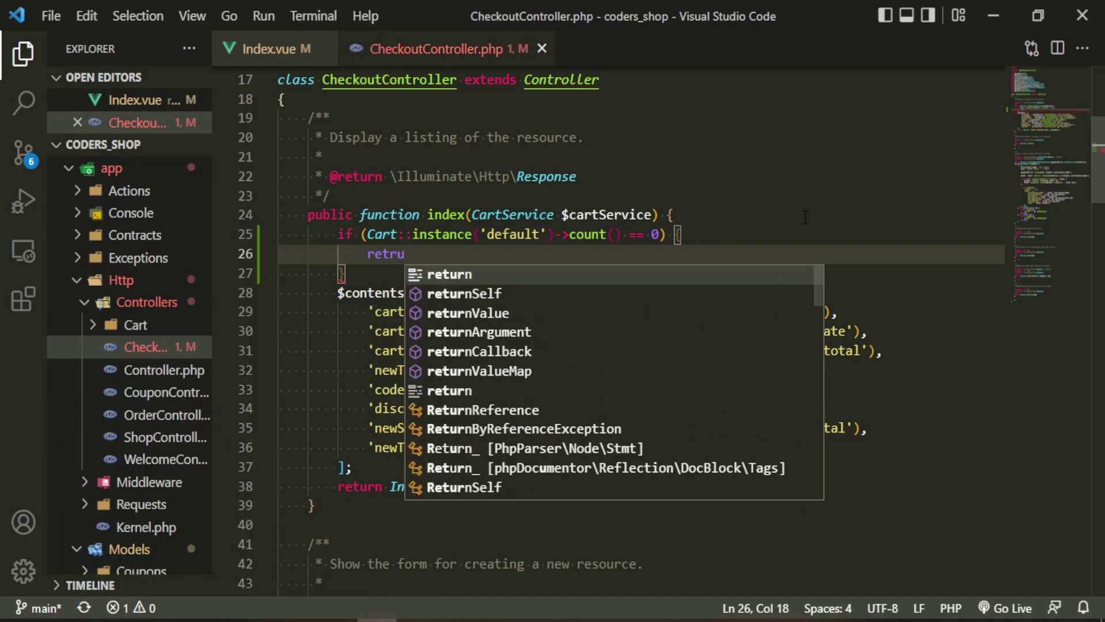
text(red)
key(Tab)
text(()
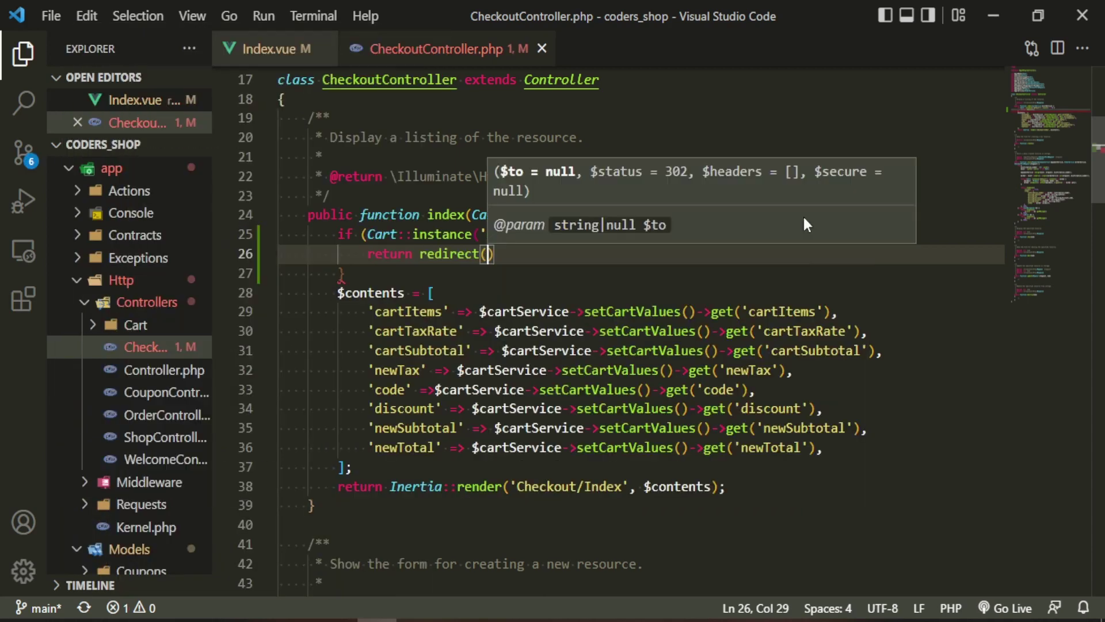
key(Right)
text(->r)
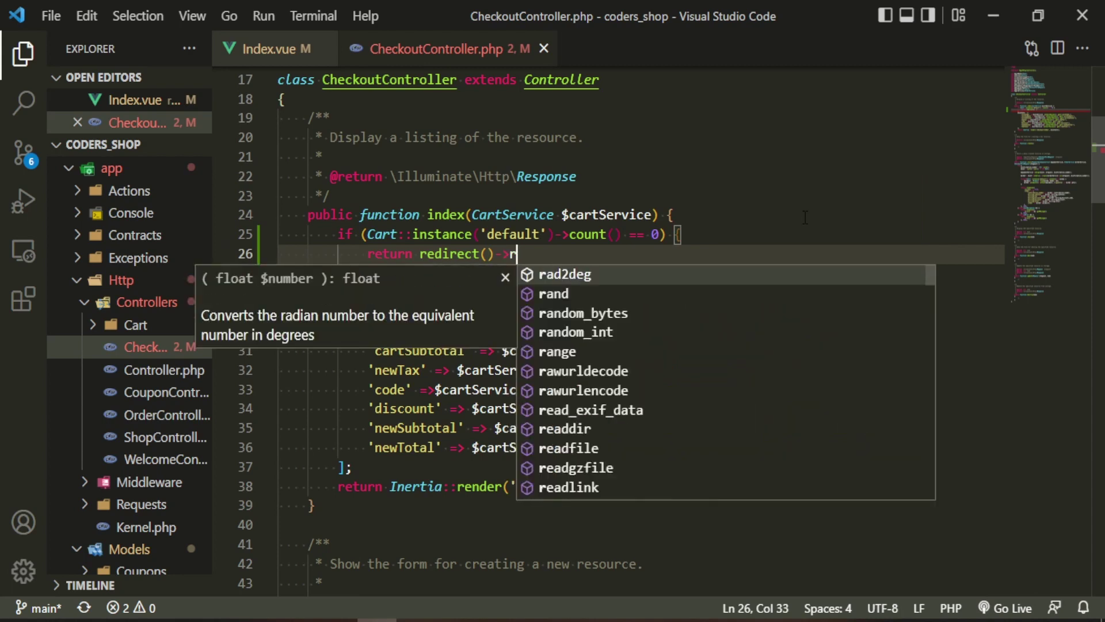
text(oute('shi)
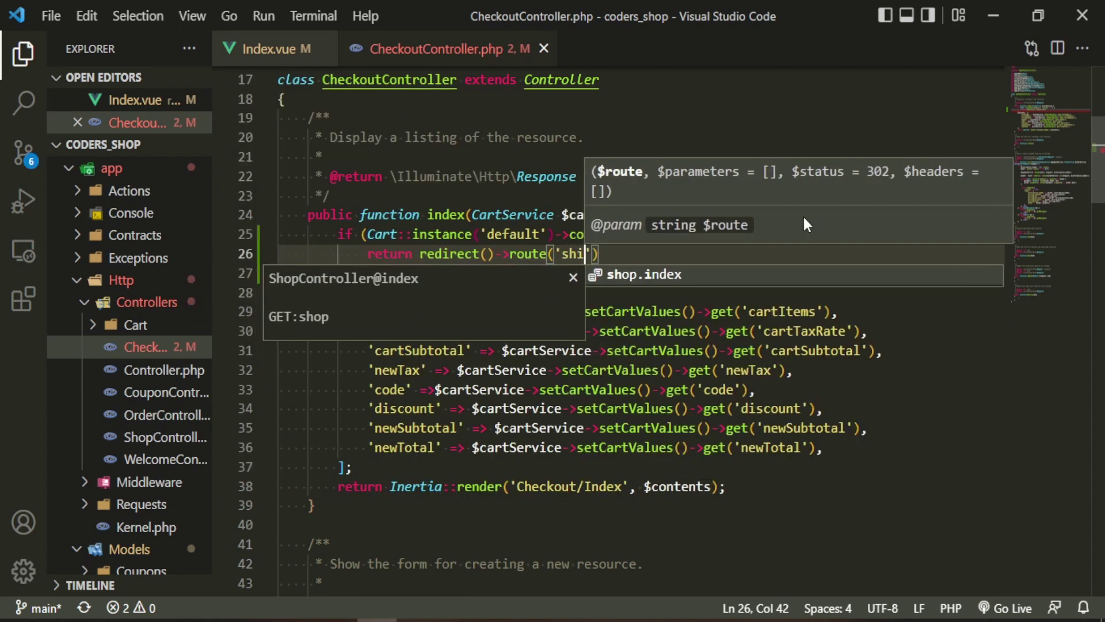
text(p)
key(Tab)
key(End)
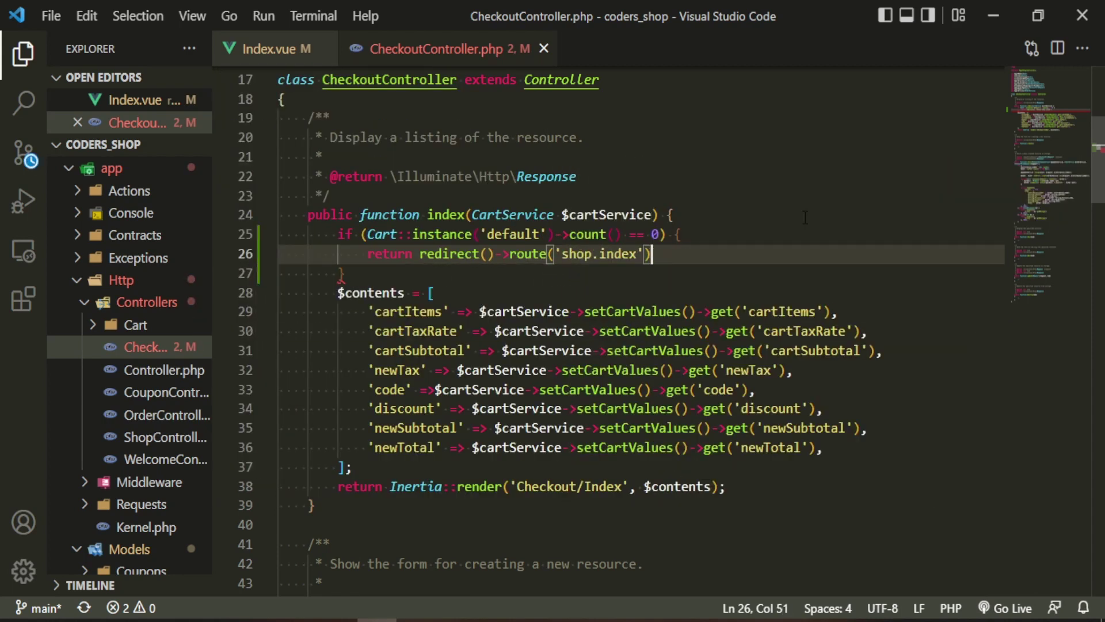
text(;)
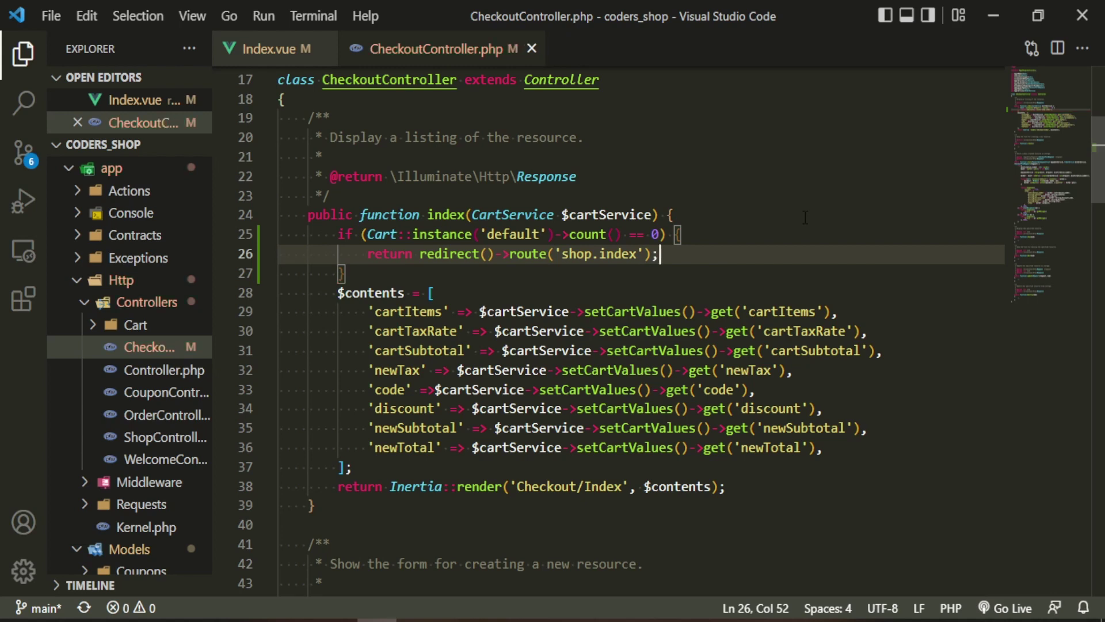
key(alt+Tab)
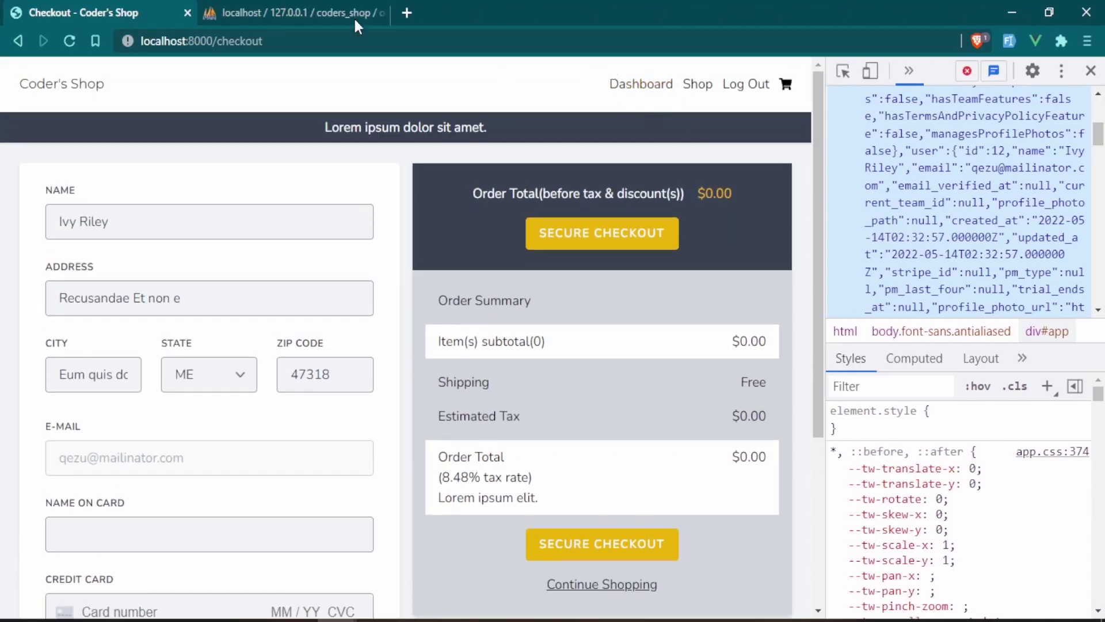
Step: Reload /checkout and retry it to confirm it redirects to /shop
click(70, 40)
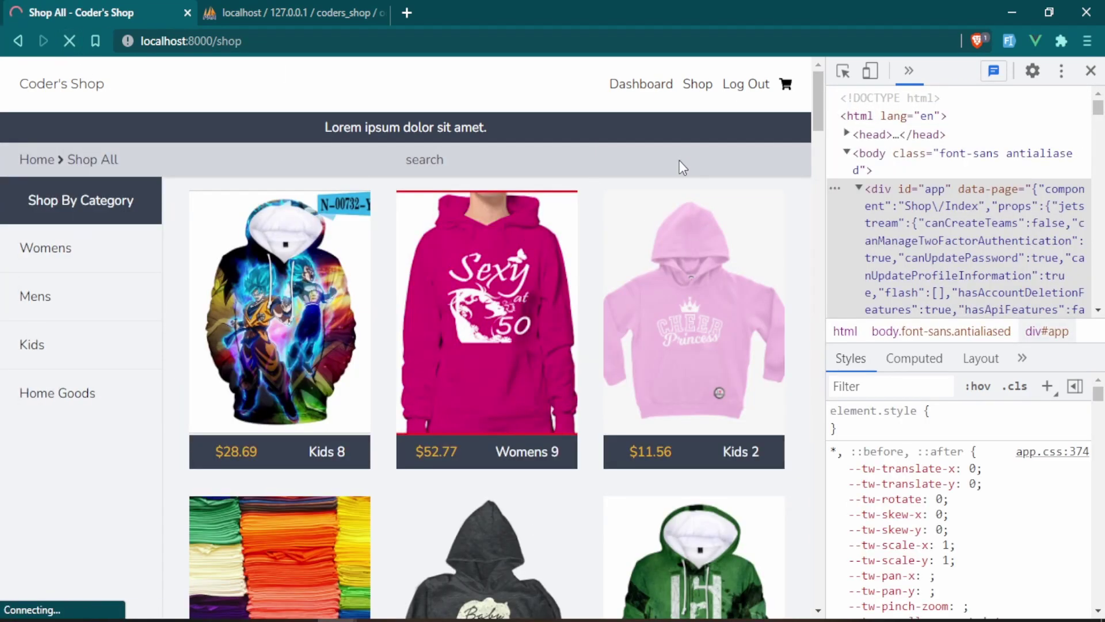
double_click(229, 40)
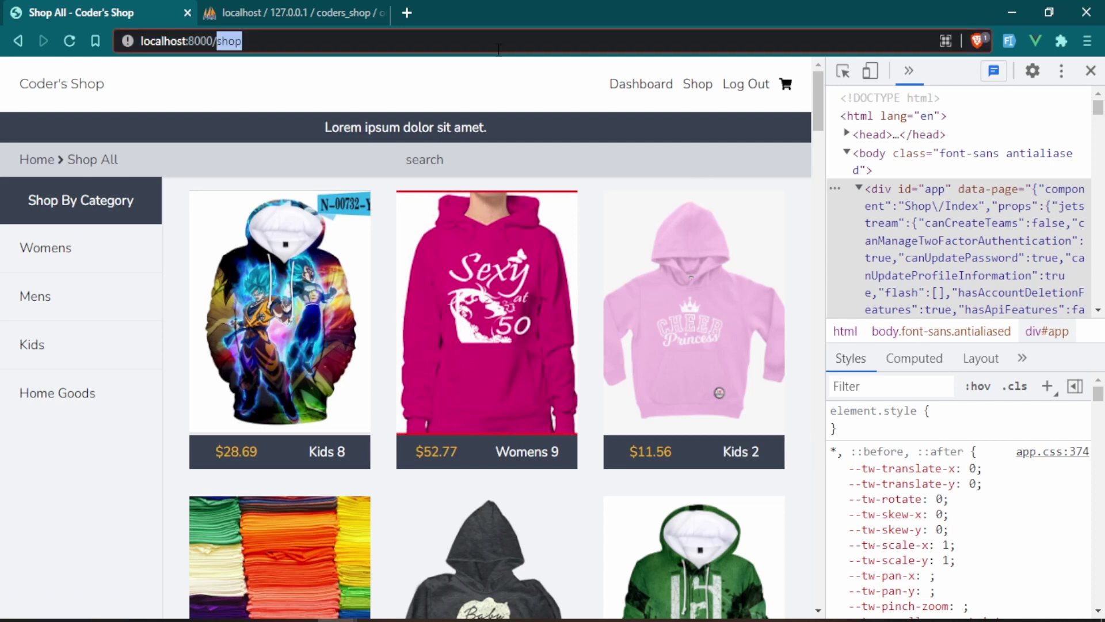
text(checkout)
key(Return)
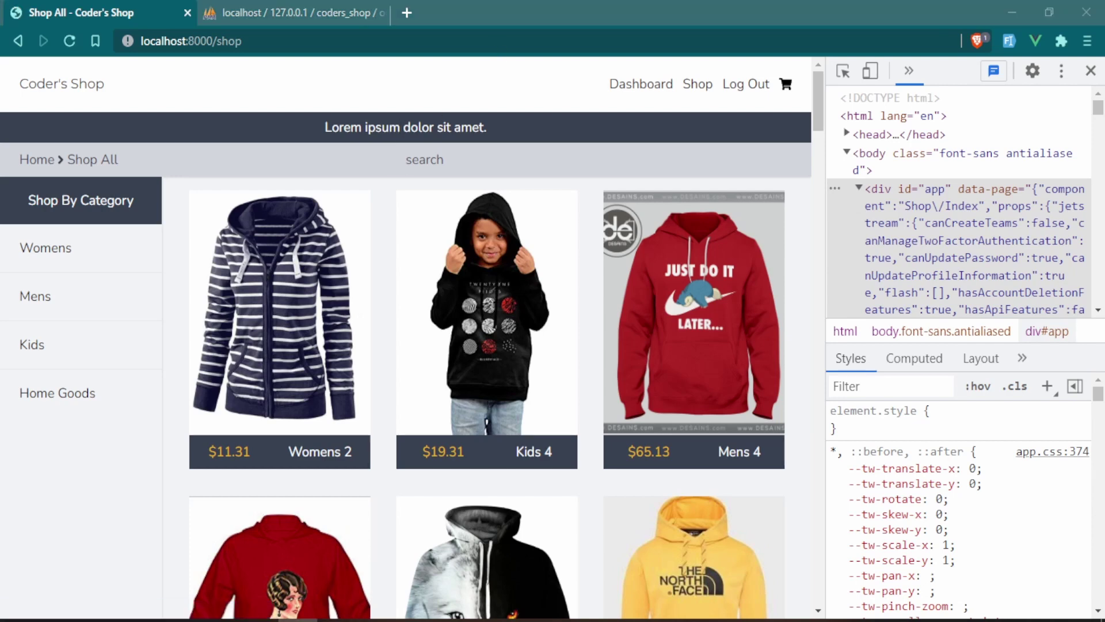
Step: Log out and load localhost:8000/shop as a guest
click(767, 83)
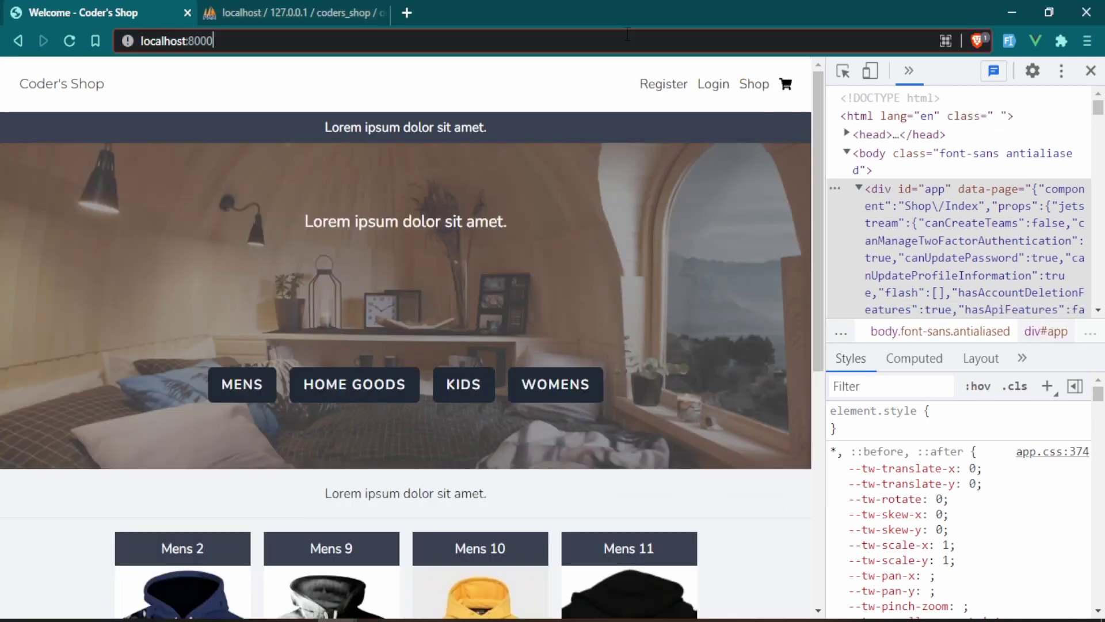
double_click(201, 41)
key(Right)
text(/s)
key(Return)
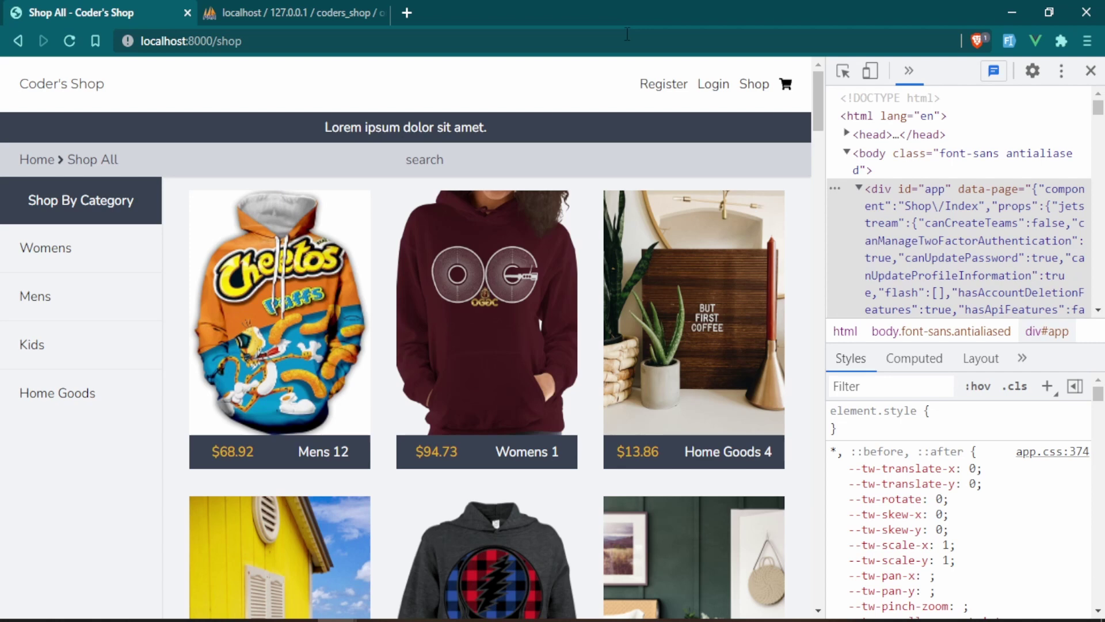
Step: Add the Mens 12 product to the cart and proceed to checkout as a guest
click(278, 311)
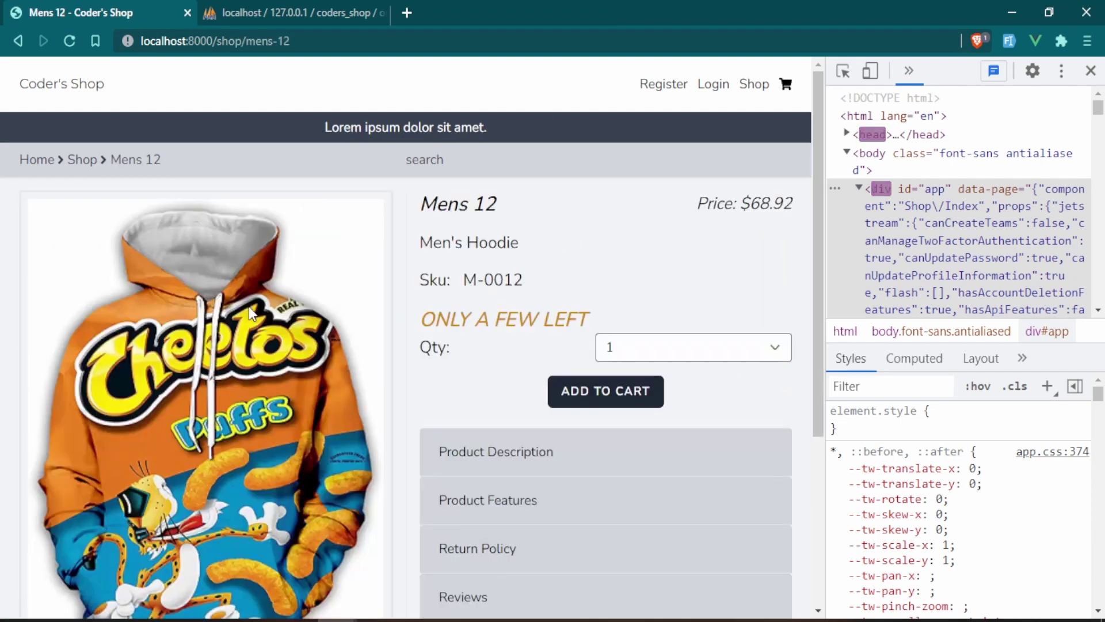
click(606, 390)
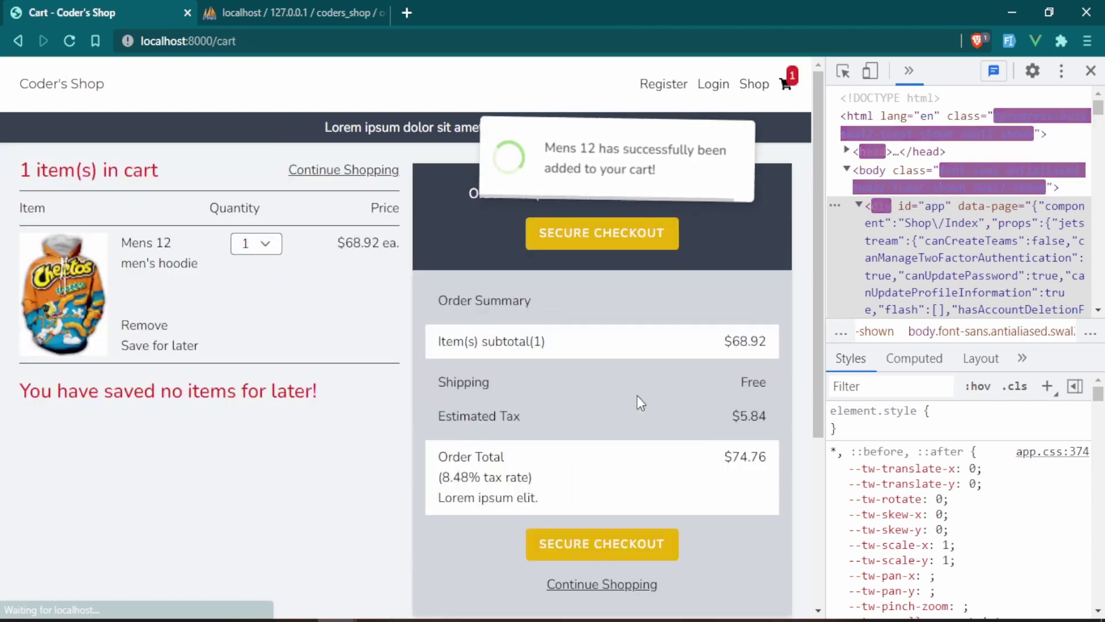
click(594, 544)
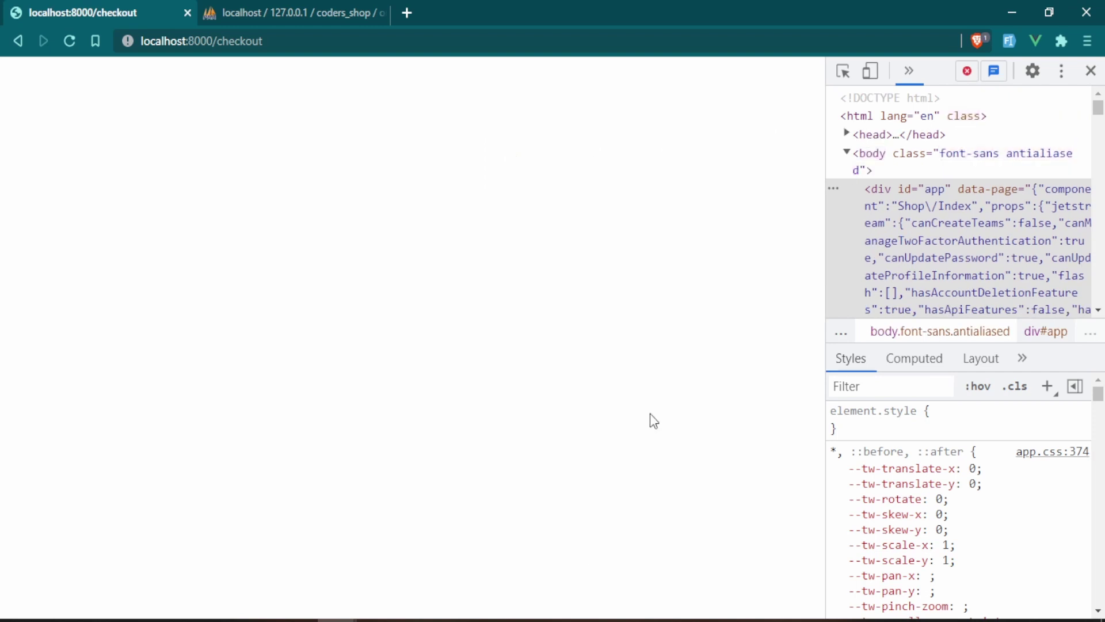
Step: Show the DevTools Console, widened to read the null 'name' TypeError
click(908, 71)
click(942, 119)
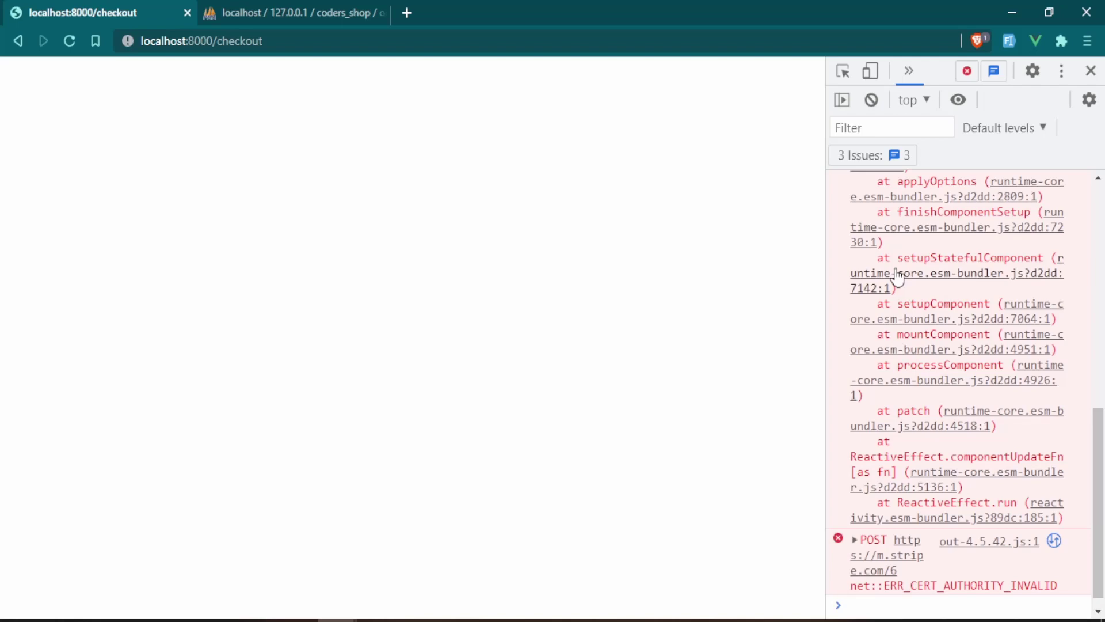
drag(827, 224, 613, 316)
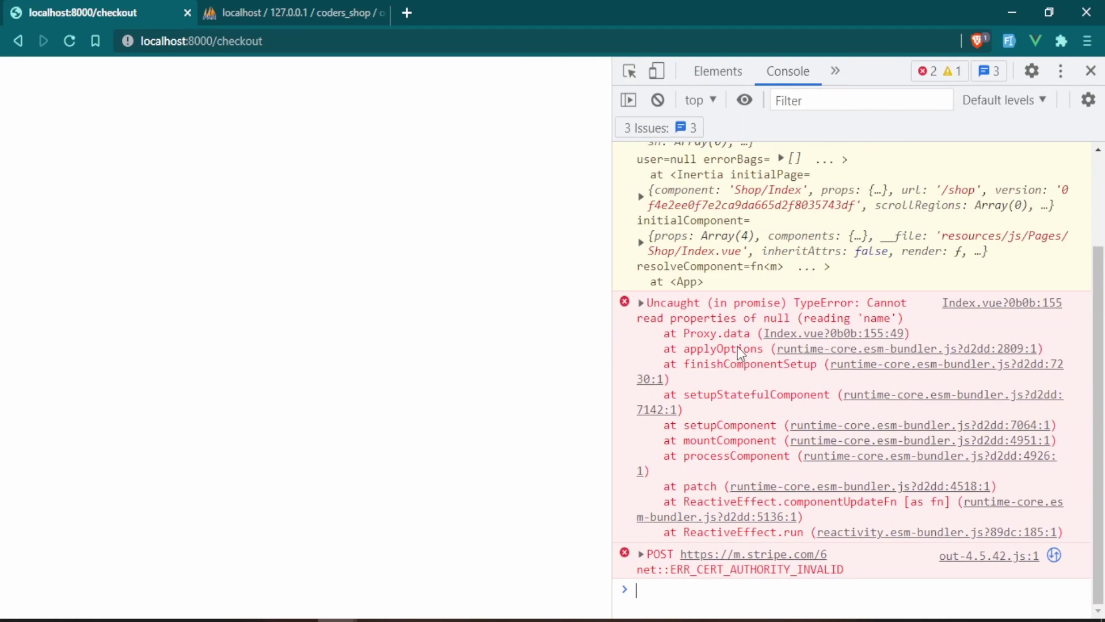
scroll(737, 347, up, 3)
scroll(703, 344, up, 2)
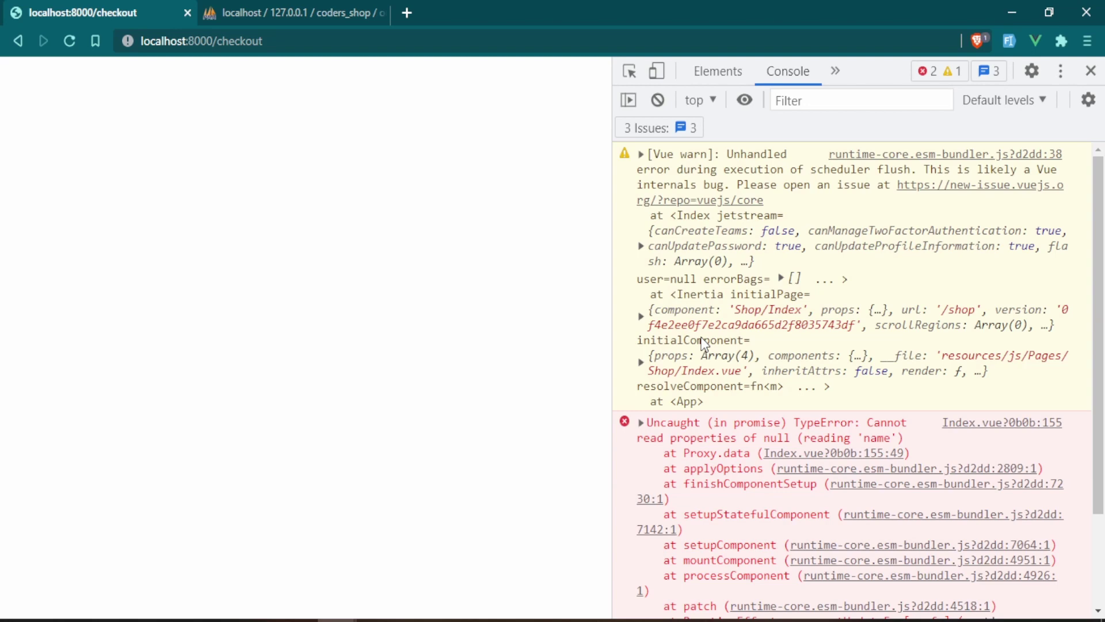
Step: Open web.php and move the GET /checkout route into the auth:sanctum group
key(alt+Tab)
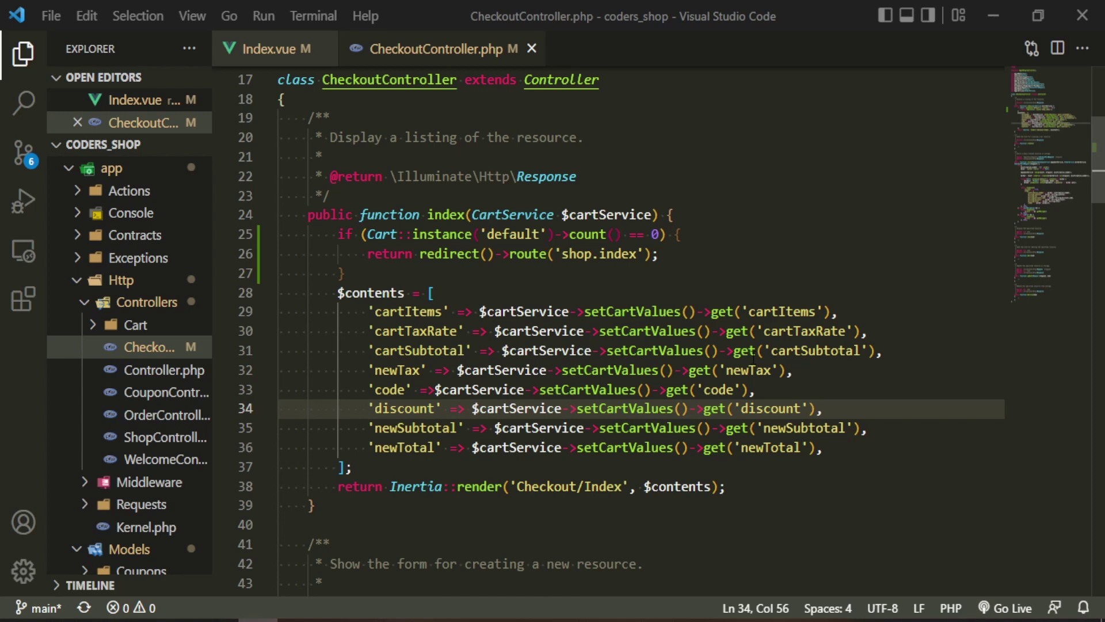
click(750, 350)
key(ctrl+p)
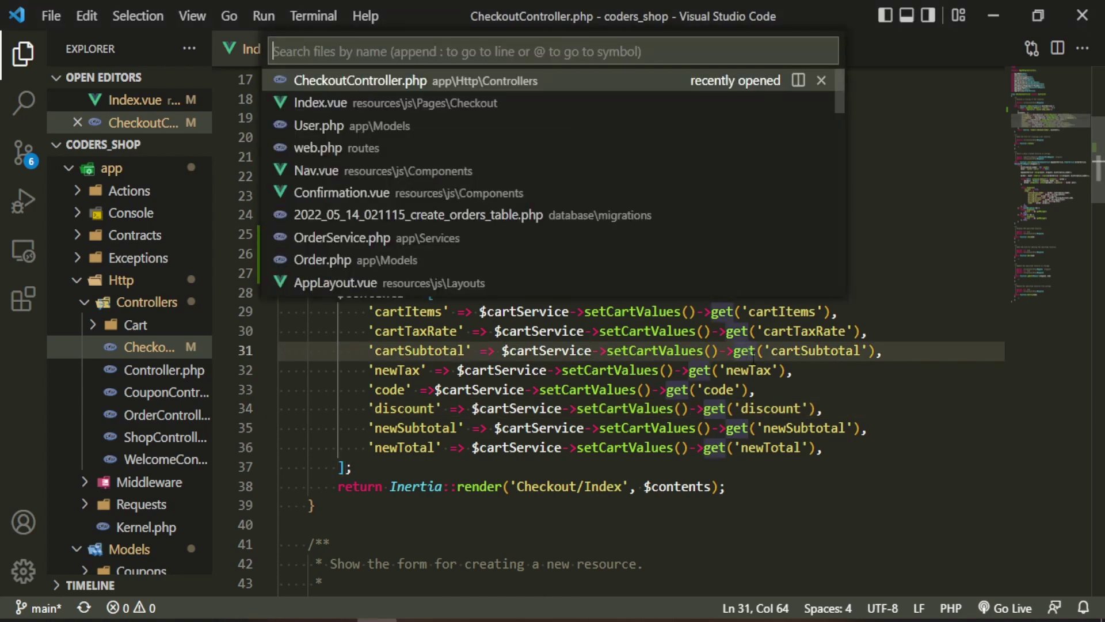
text(web)
key(Return)
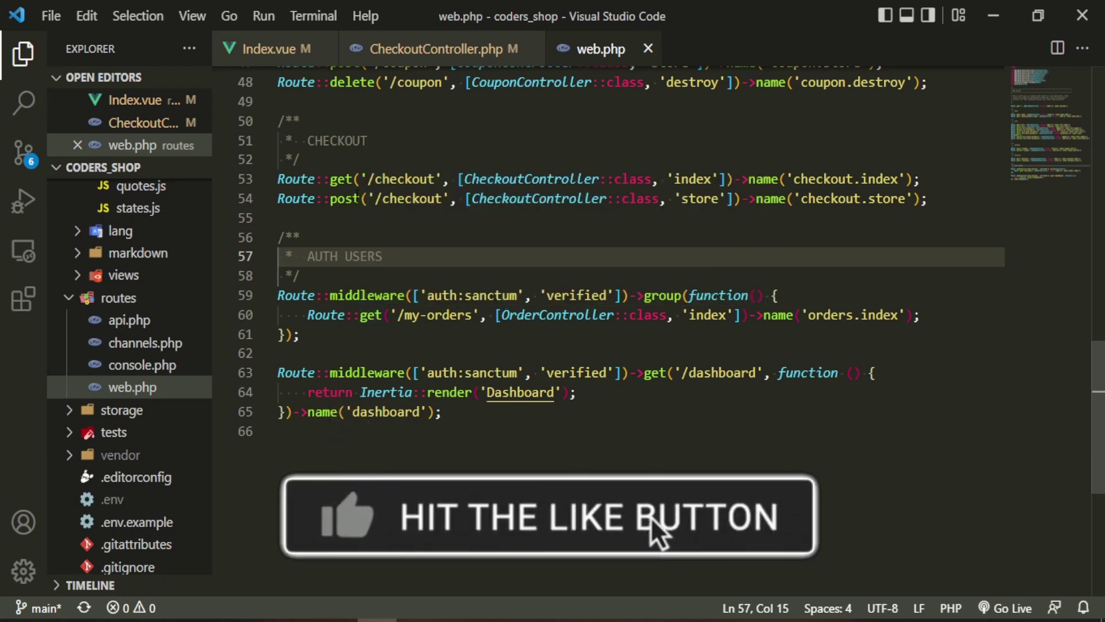
key(Up)
key(Up)
key(Up)
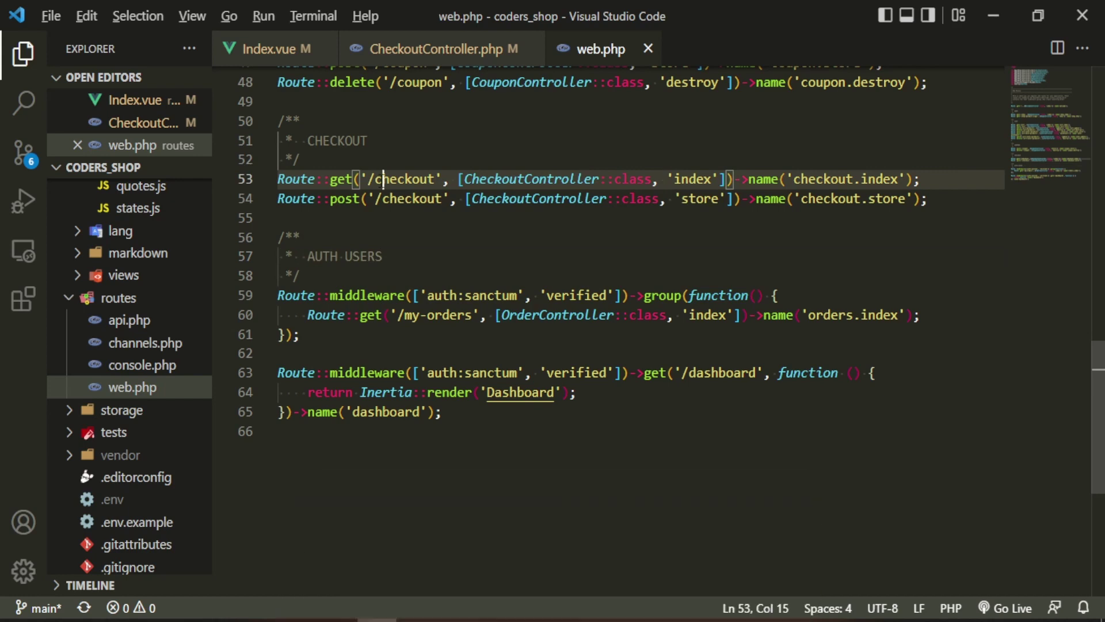
key(alt+Down)
key(alt+Down)
key(alt+Down)
key(alt+Down)
key(alt+Down)
key(alt+Down)
key(Tab)
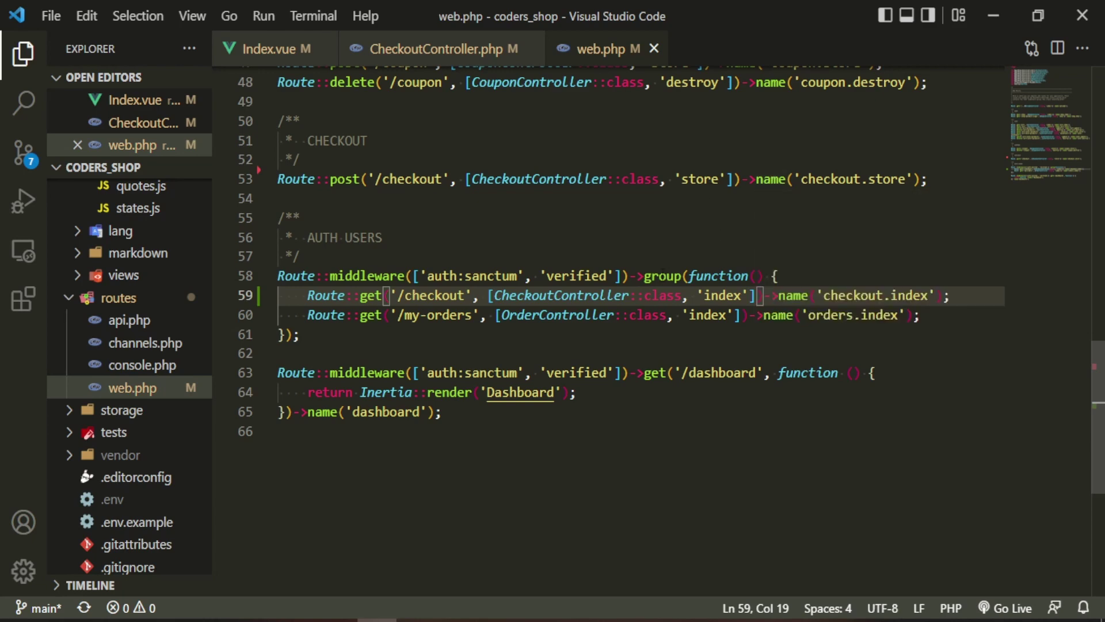
Step: Duplicate the checkout route as /guest/checkout named guest.index under the CHECKOUT section
key(shift+alt+Down)
key(alt+Up)
key(alt+Up)
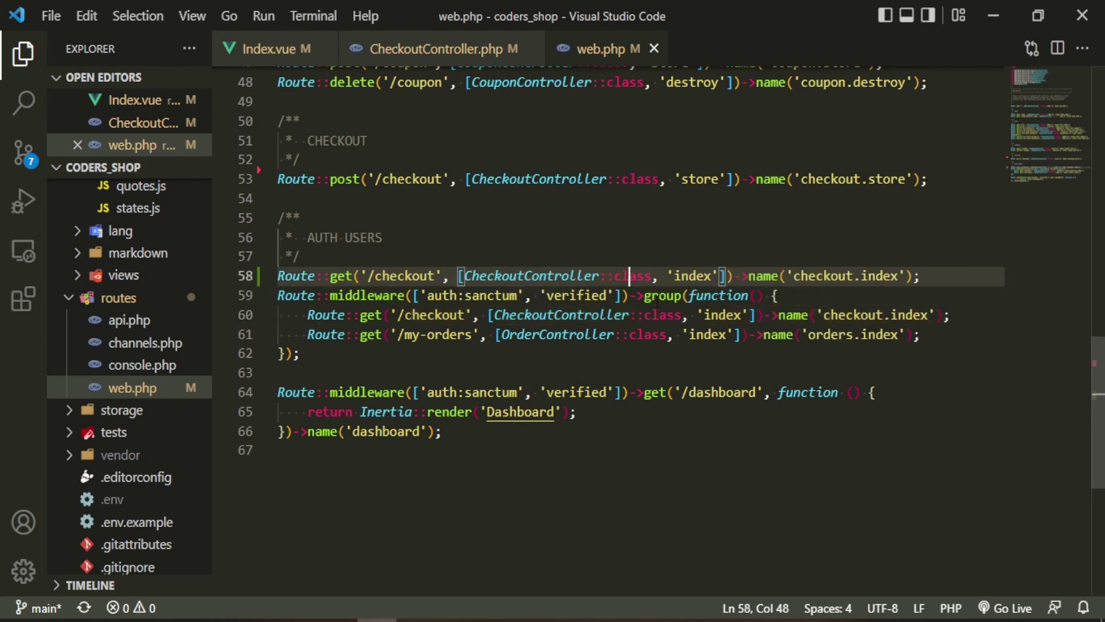
key(alt+Up)
key(alt+Up)
key(alt+Up)
key(alt+Up)
key(alt+Up)
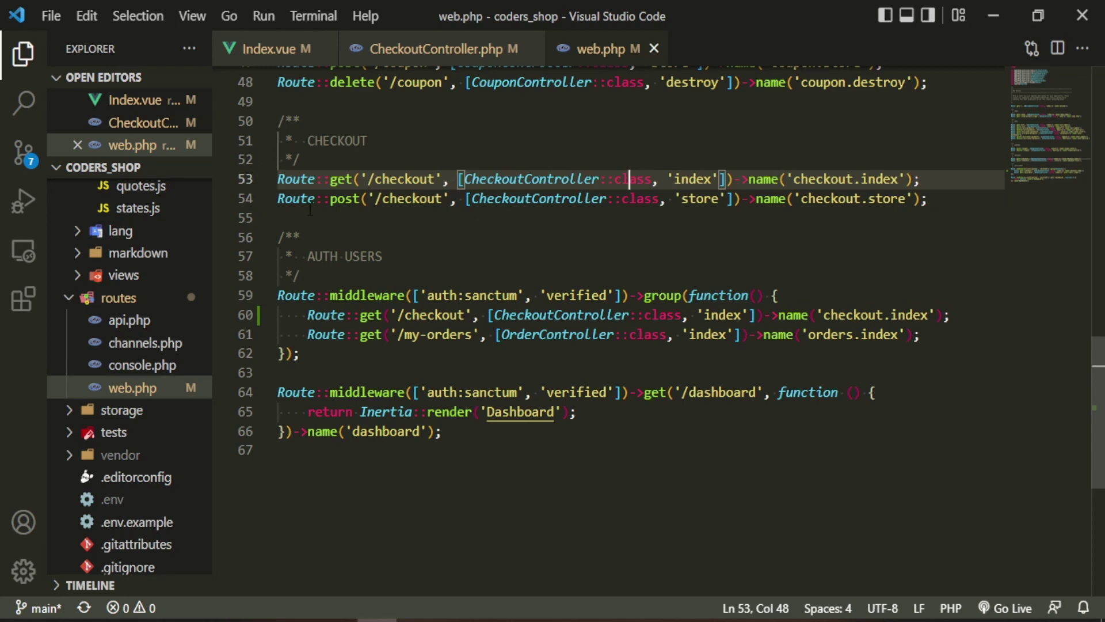
click(374, 179)
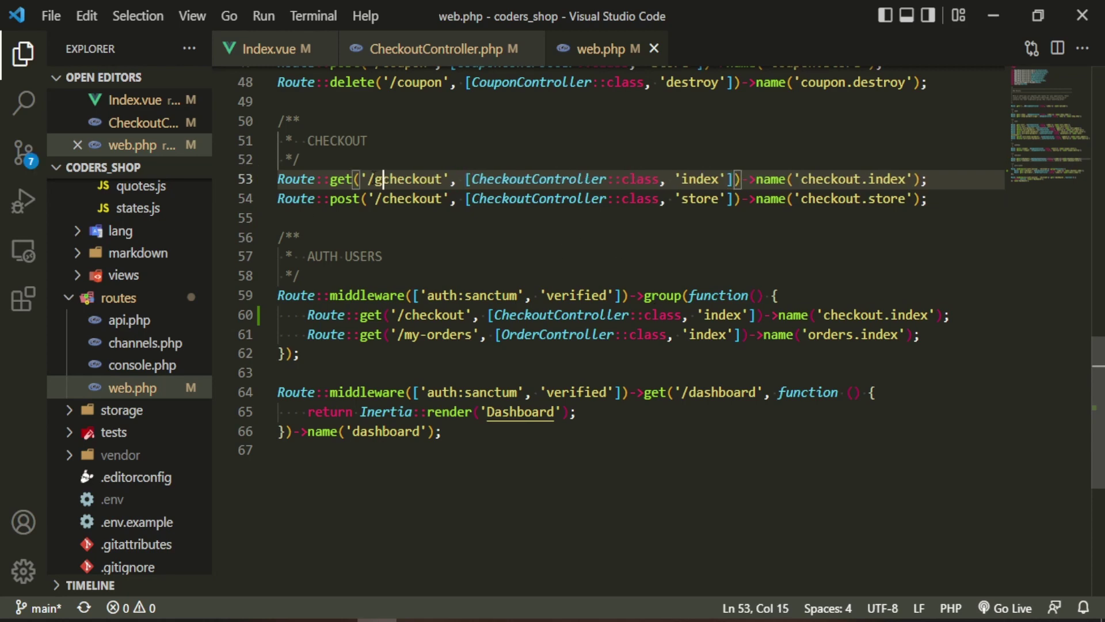
text(guest/)
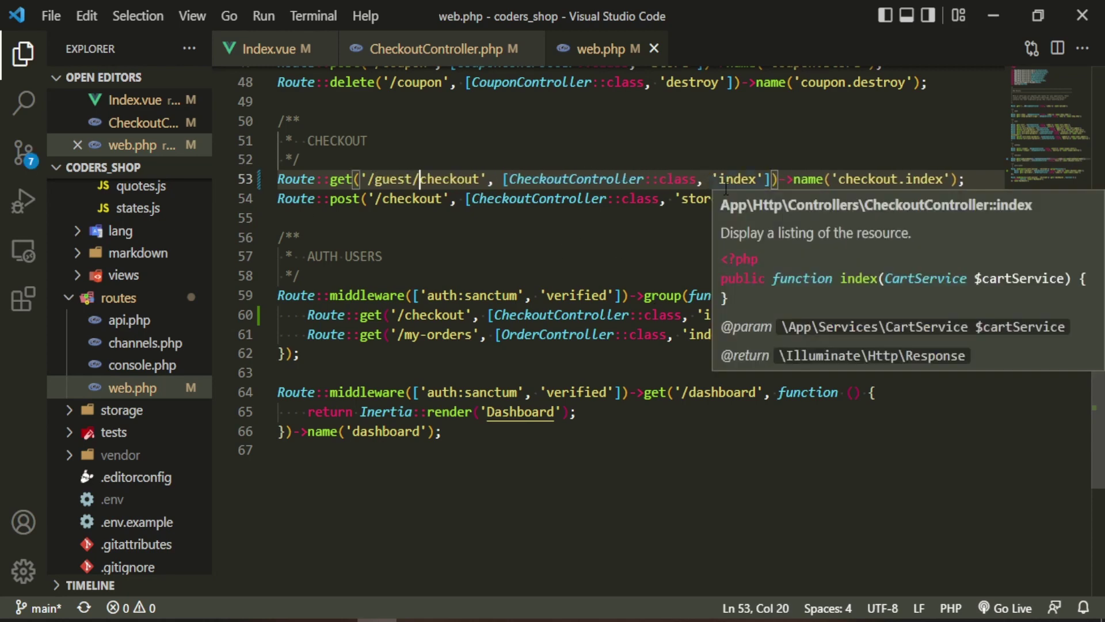
click(838, 179)
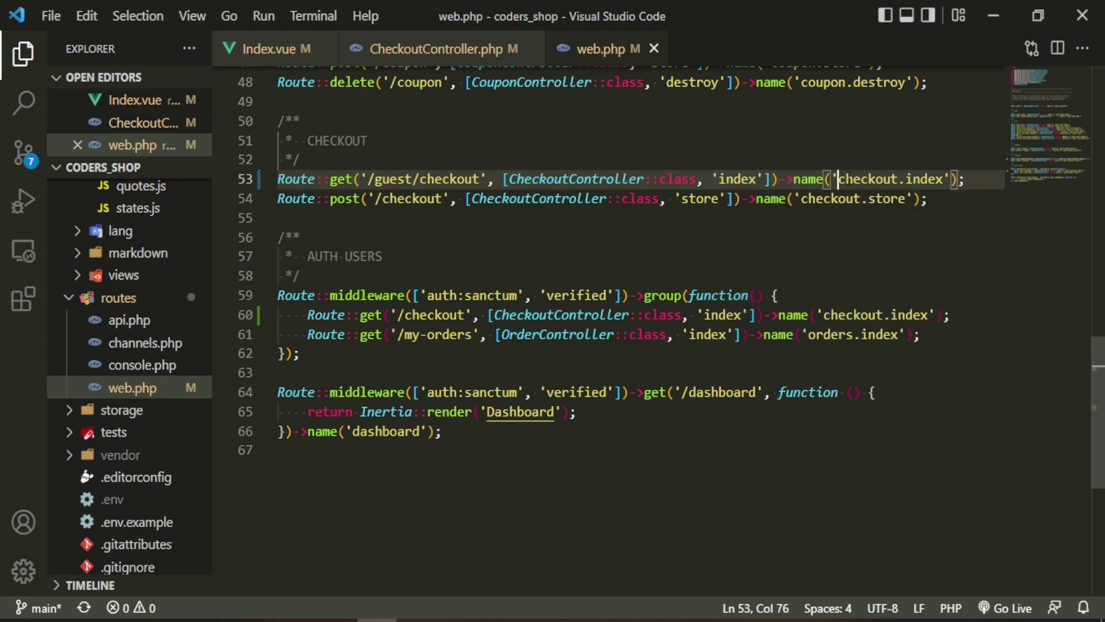
double_click(870, 181)
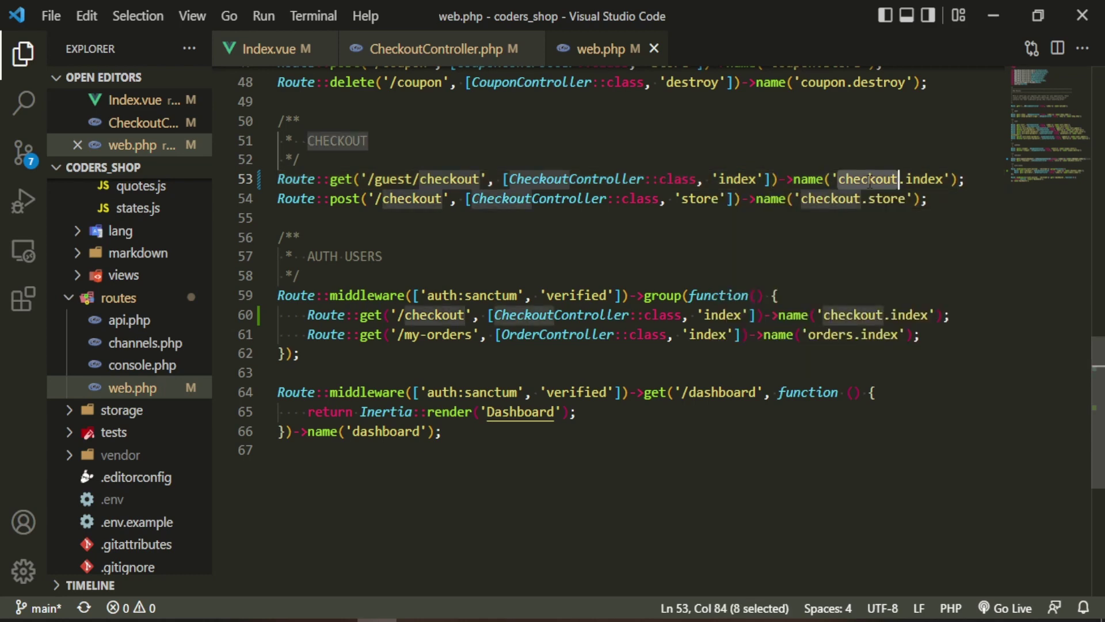
text(guest)
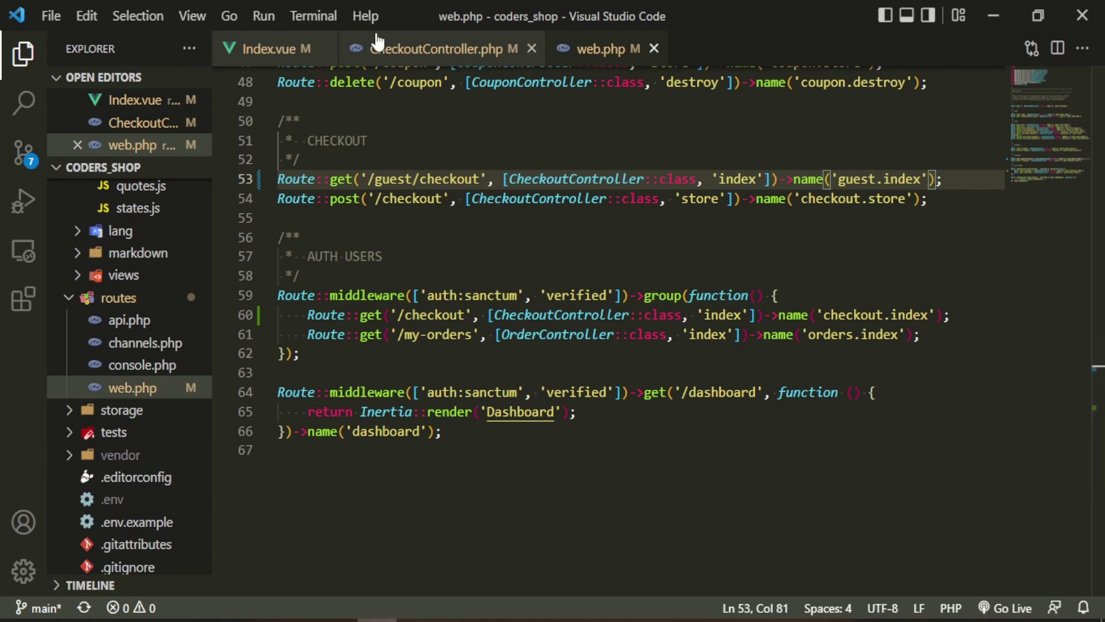
Step: Add an if (!auth()->check()) block before the return in CheckoutController's index
click(414, 49)
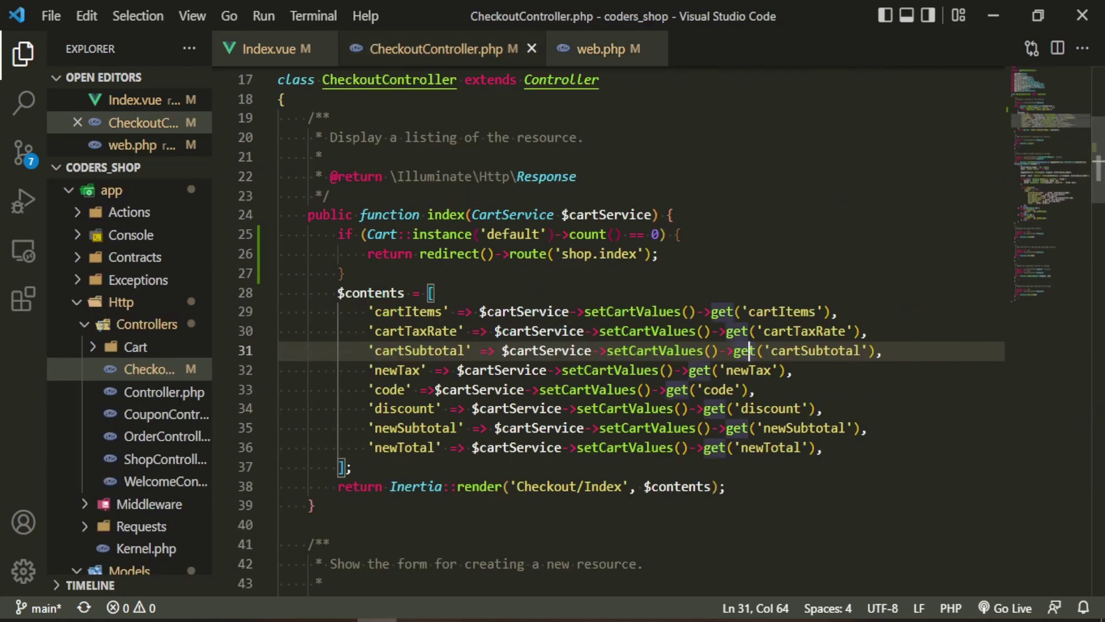
scroll(738, 362, down, 2)
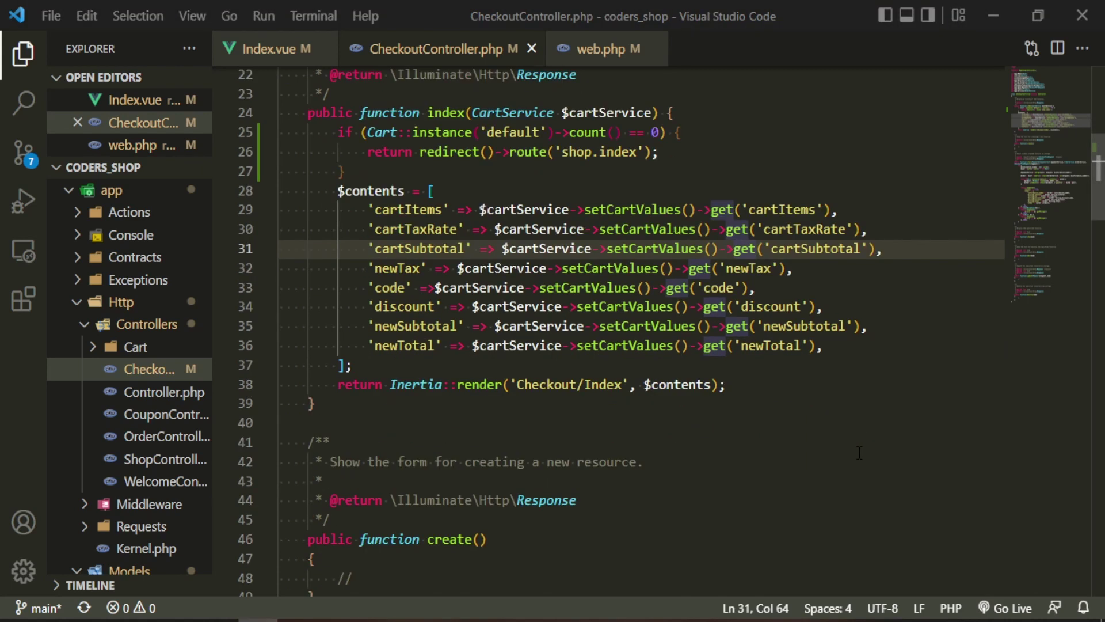
click(739, 365)
key(Return)
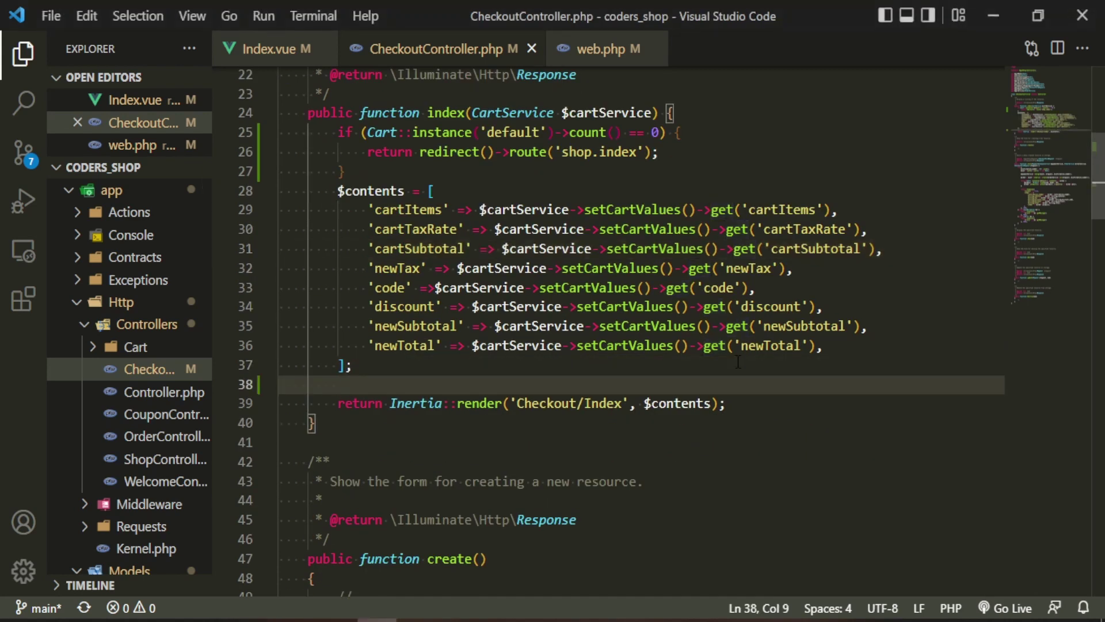
text(if)
key(Down)
key(Down)
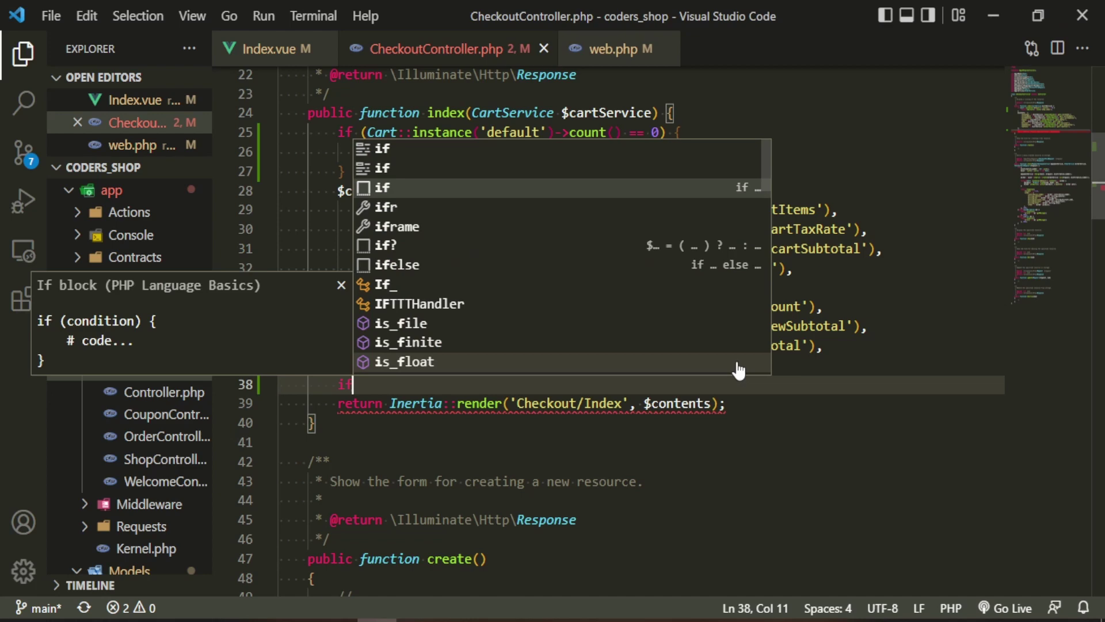
key(Return)
text(auth ) {)
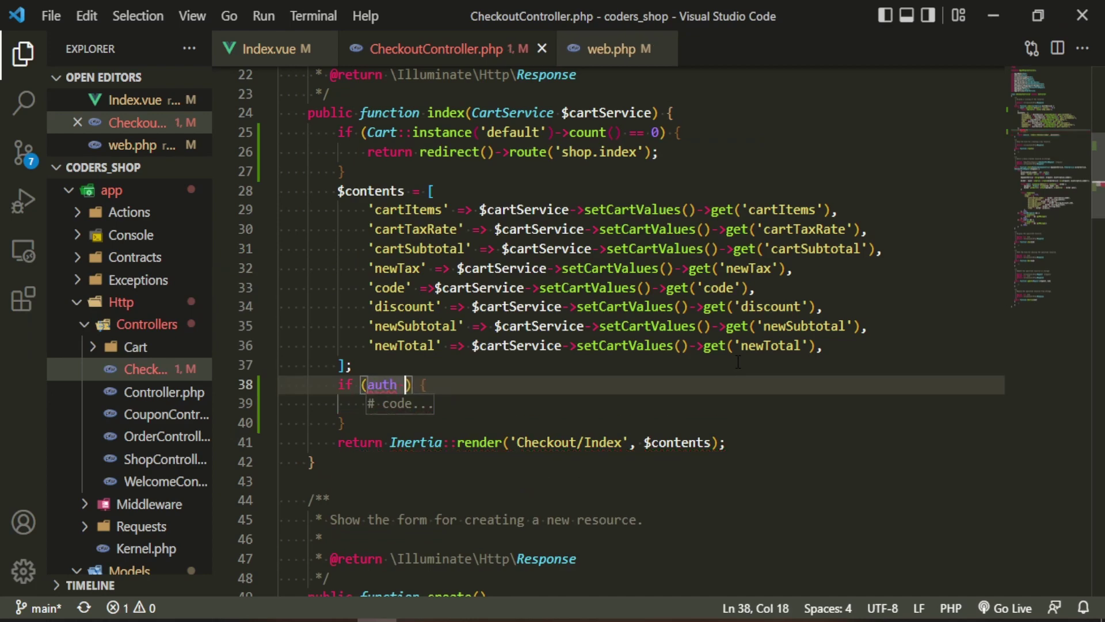
key(BackSpace)
text(())
key(Escape)
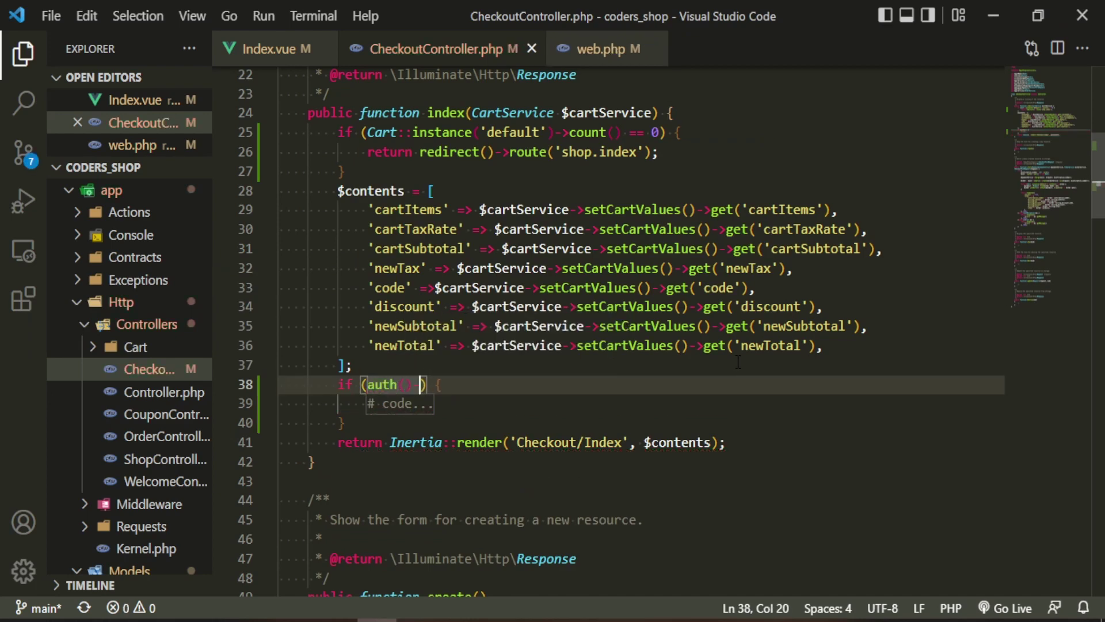
key(BackSpace)
text(->chec)
key(Return)
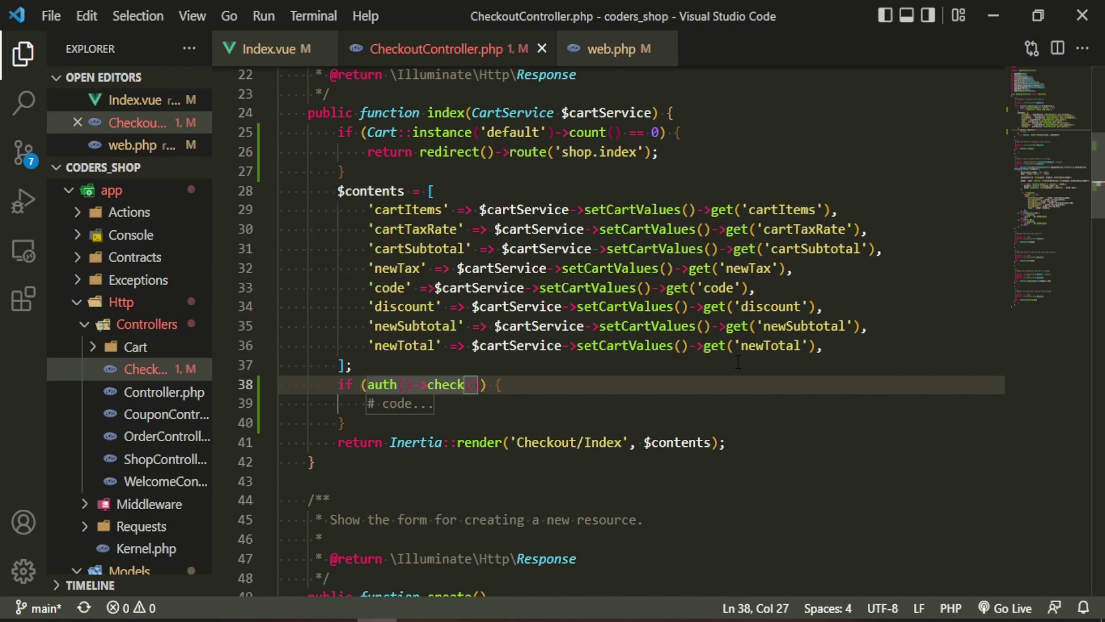
key(ctrl+Left)
key(ctrl+Left)
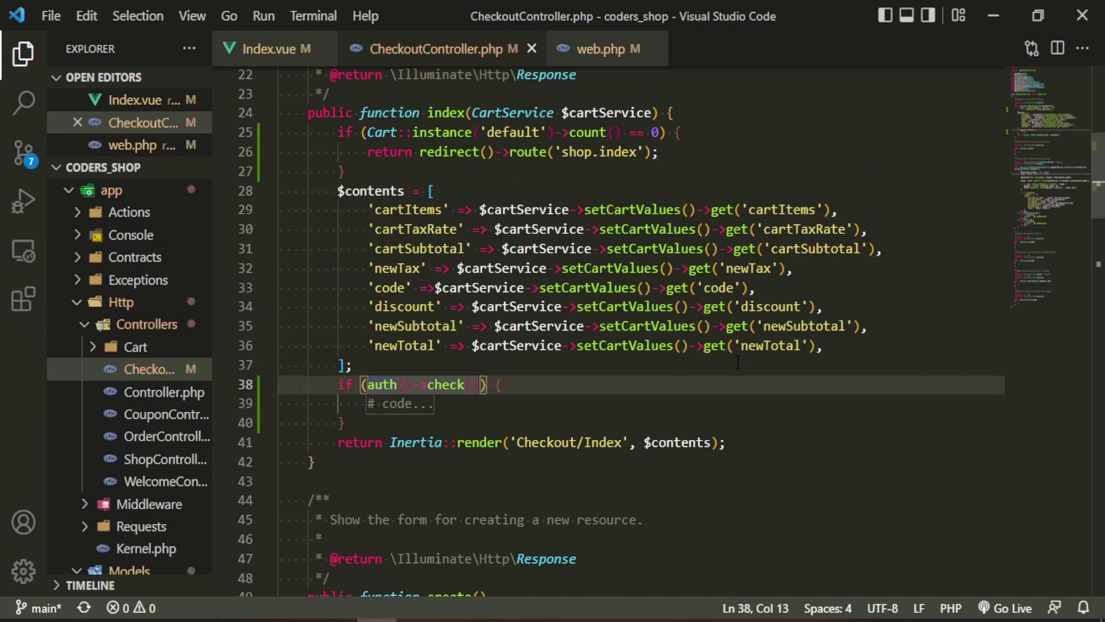
text(!)
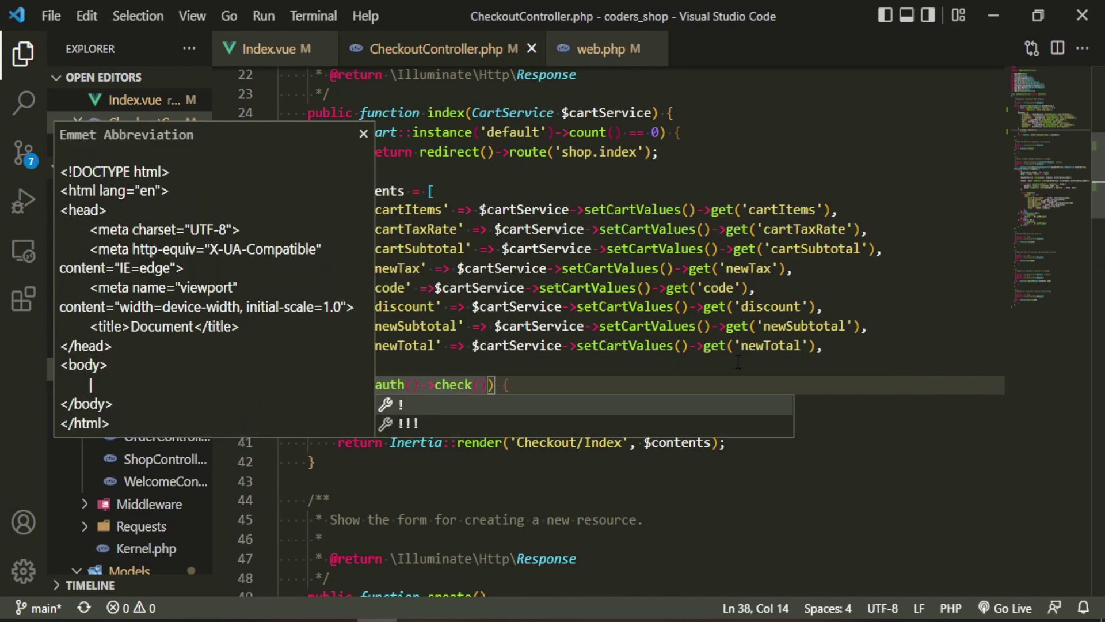
click(925, 369)
Step: Copy the return render statement into the new if block, replacing its placeholder
click(814, 441)
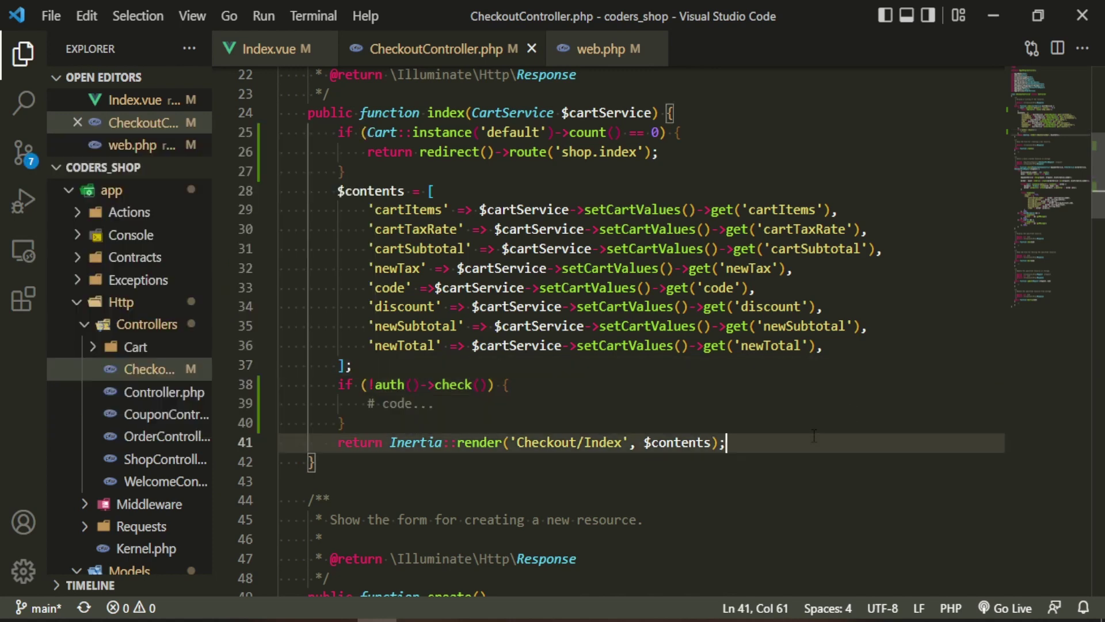
key(shift+alt+Down)
key(alt+Up)
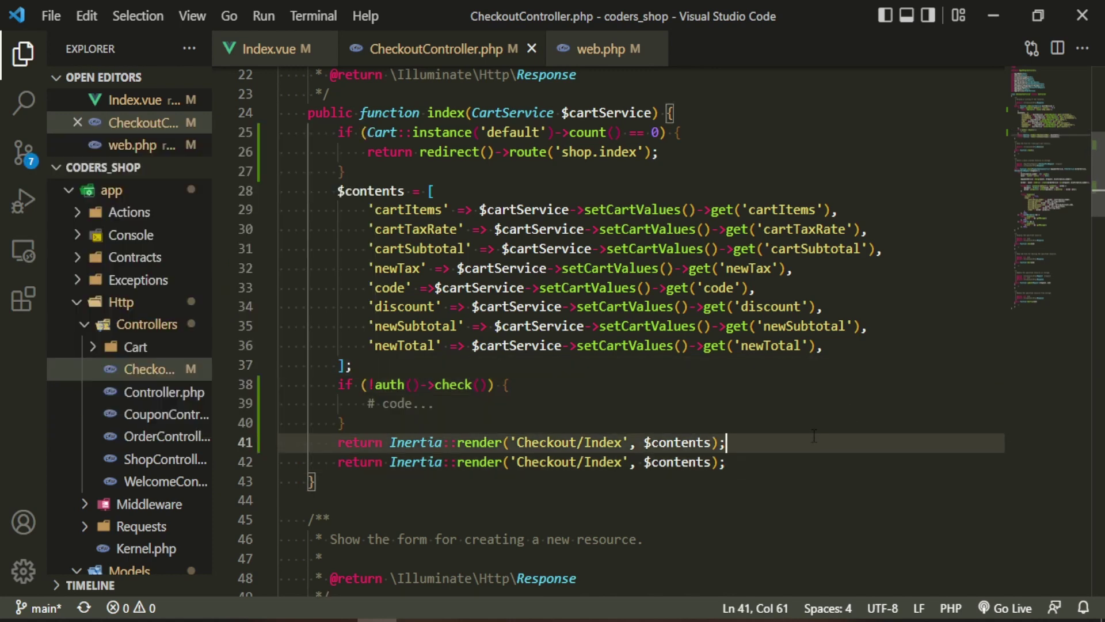
key(alt+Up)
key(Up)
key(BackSpace)
key(BackSpace)
key(BackSpace)
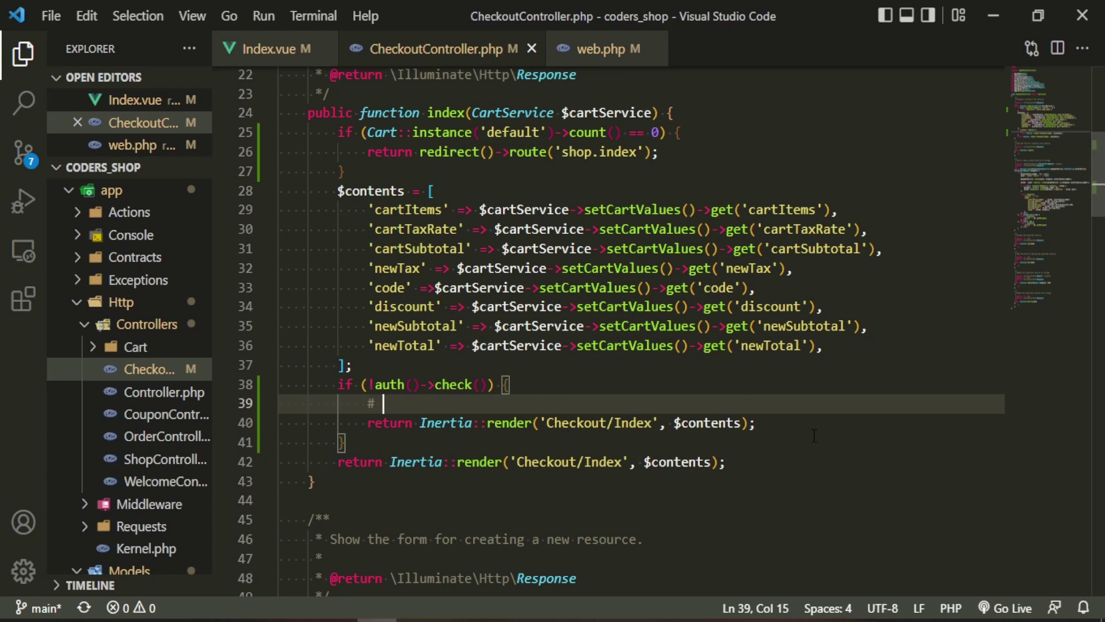
key(BackSpace)
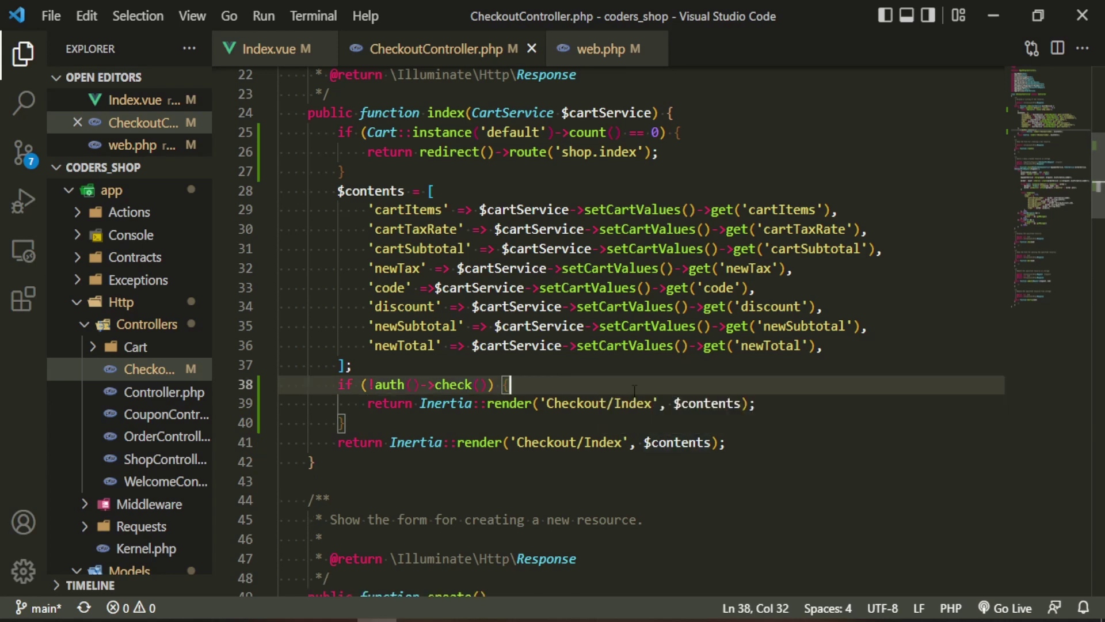
Step: Change the guest render target from Checkout/Index to Checkout/Guest, then review web.php
double_click(633, 402)
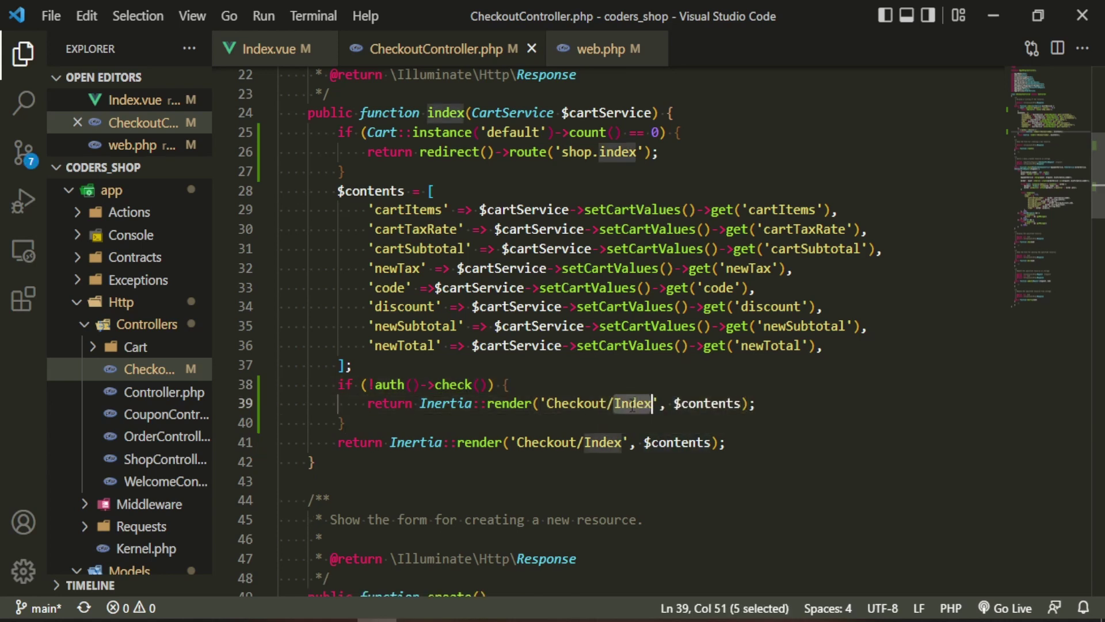
text(Guest)
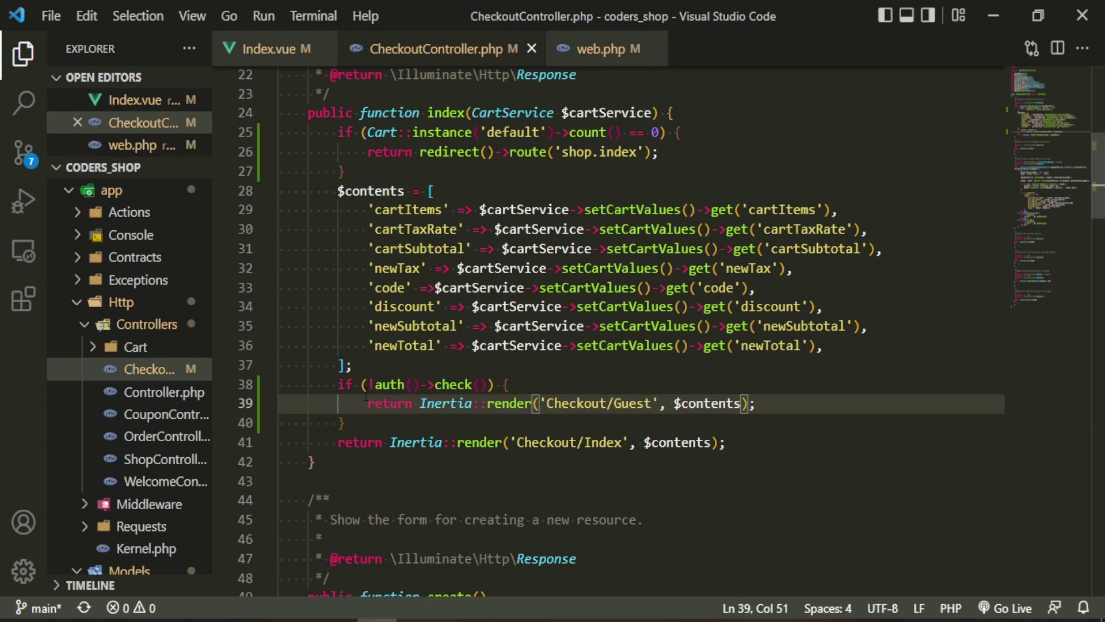
click(595, 48)
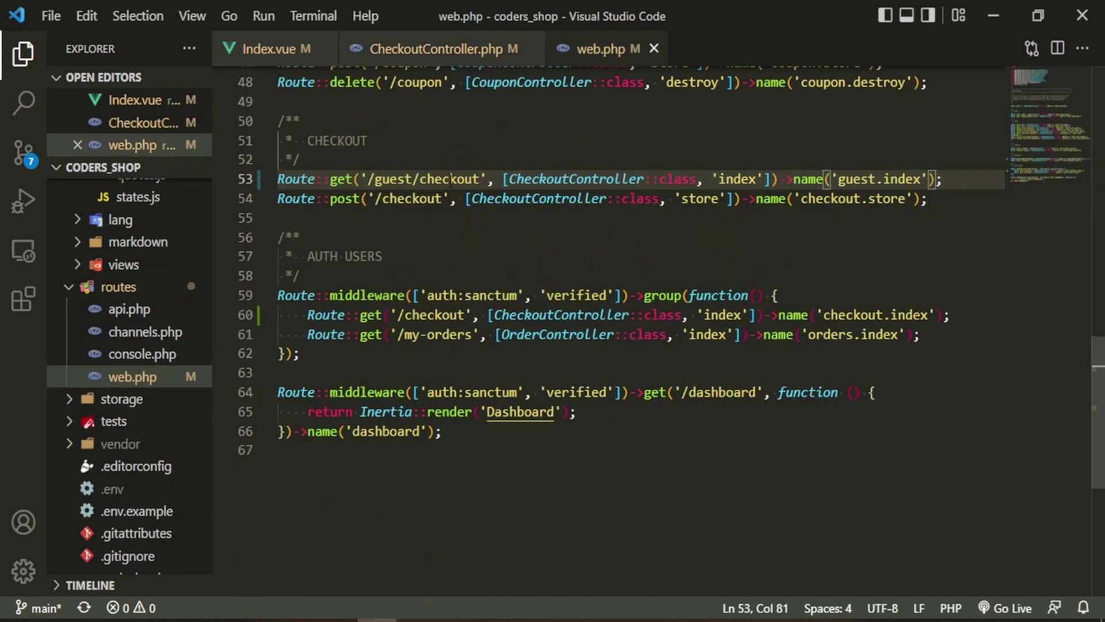
click(423, 49)
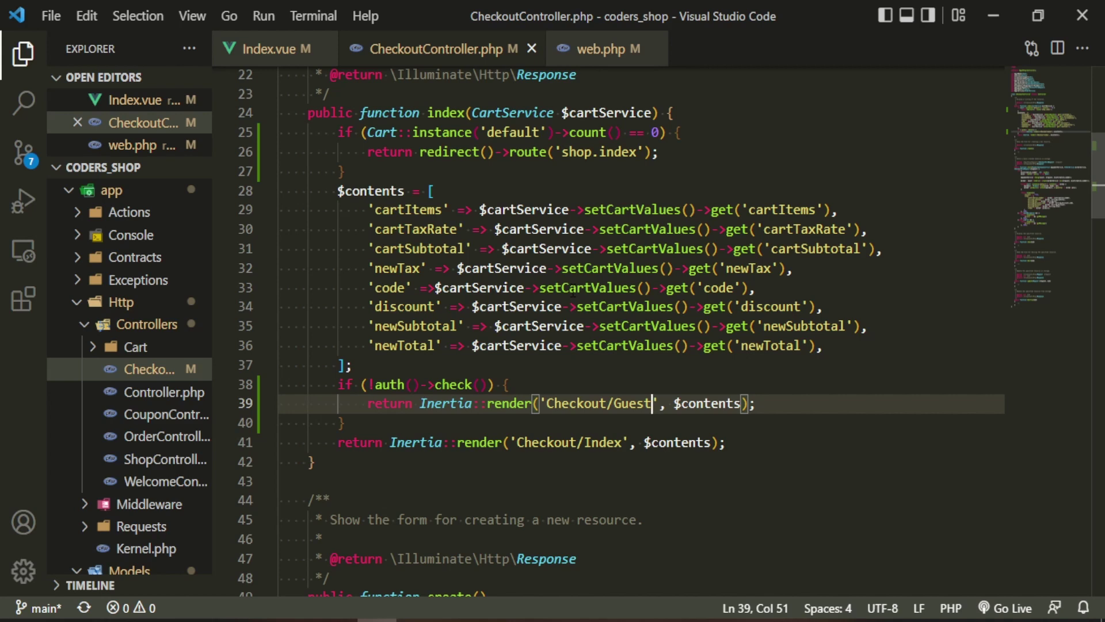
Step: Duplicate Pages/Checkout/Index.vue in the Explorer as Guest.vue
click(268, 49)
right_click(154, 377)
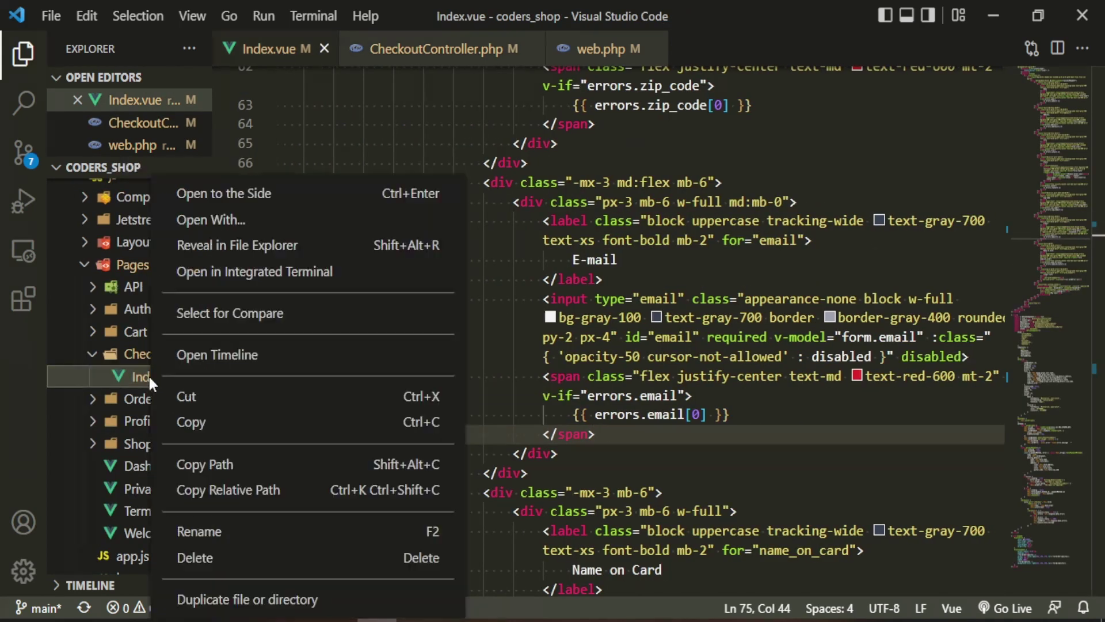
click(344, 599)
text(Guest.vue)
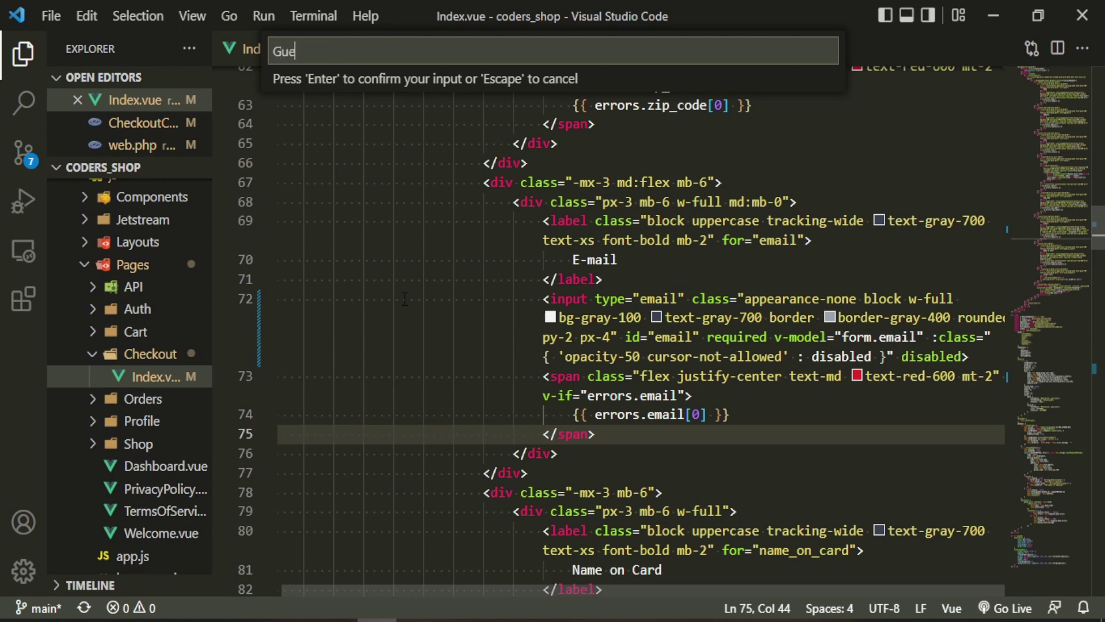
key(Return)
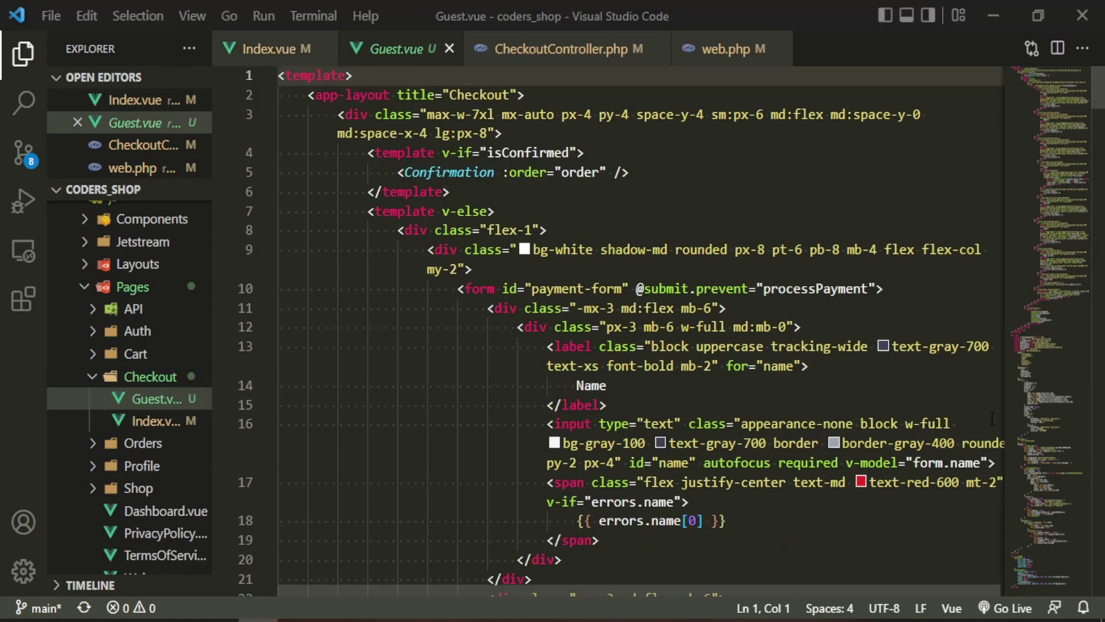
scroll(775, 503, down, 8)
scroll(774, 502, down, 8)
scroll(775, 502, down, 4)
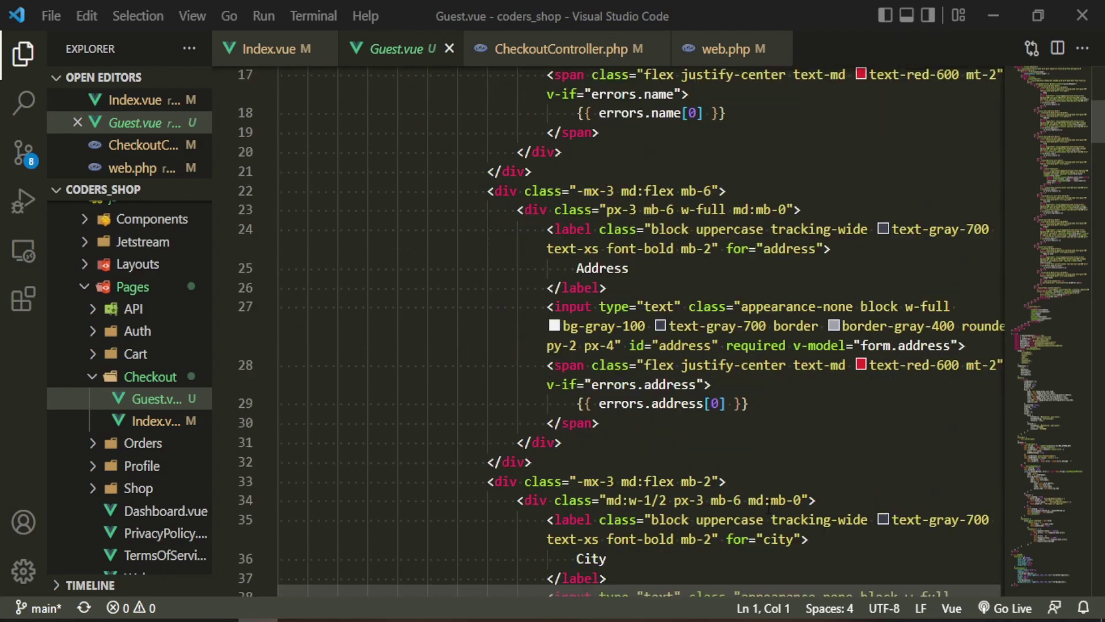
scroll(774, 502, down, 3)
scroll(775, 502, down, 4)
scroll(774, 503, down, 4)
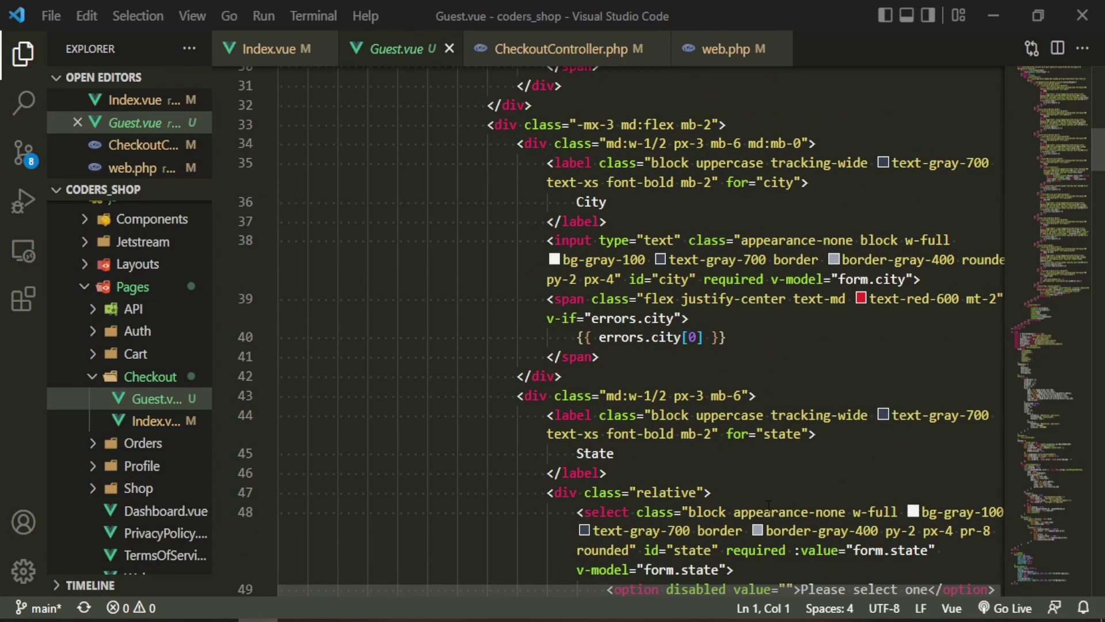
scroll(775, 502, down, 4)
scroll(774, 502, down, 3)
scroll(775, 502, down, 3)
scroll(774, 503, down, 2)
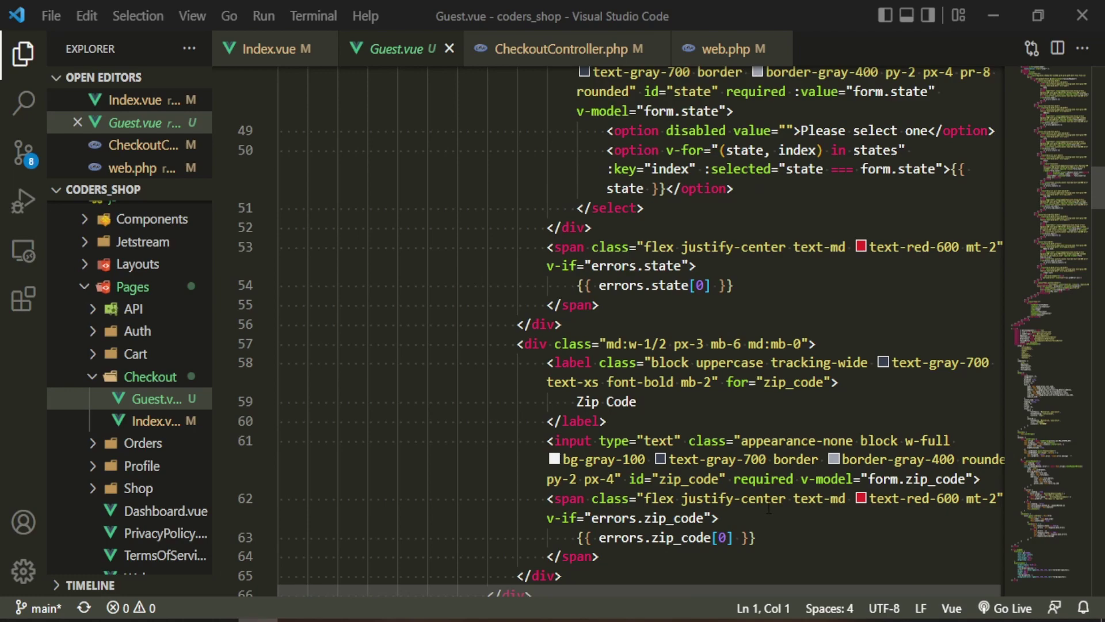
scroll(775, 502, down, 3)
scroll(775, 503, down, 2)
scroll(774, 503, down, 3)
scroll(774, 503, down, 2)
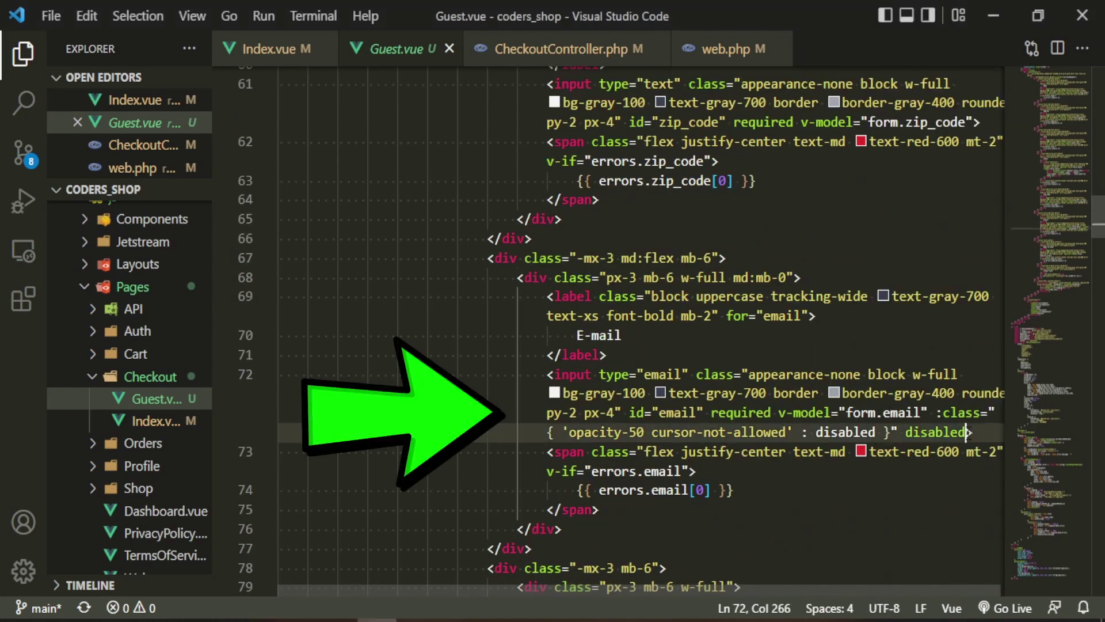
Step: Delete the :class binding and disabled attribute from Guest.vue's email input on line 72
drag(971, 432, 937, 413)
key(Left)
scroll(806, 389, down, 3)
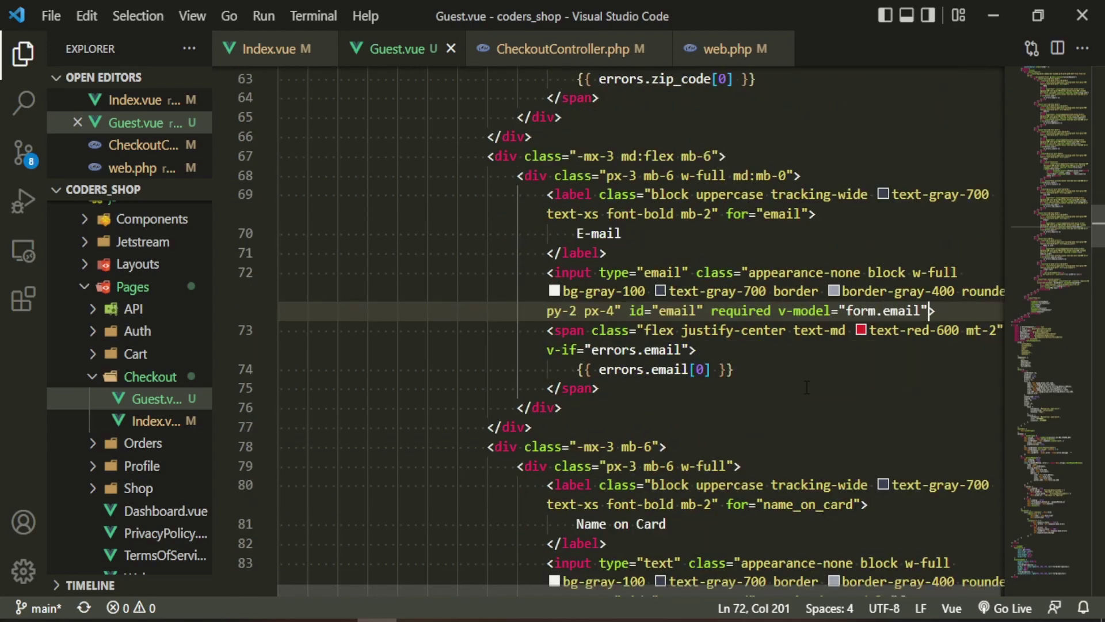
scroll(805, 389, down, 3)
scroll(805, 389, down, 3)
scroll(806, 389, down, 3)
scroll(805, 390, down, 3)
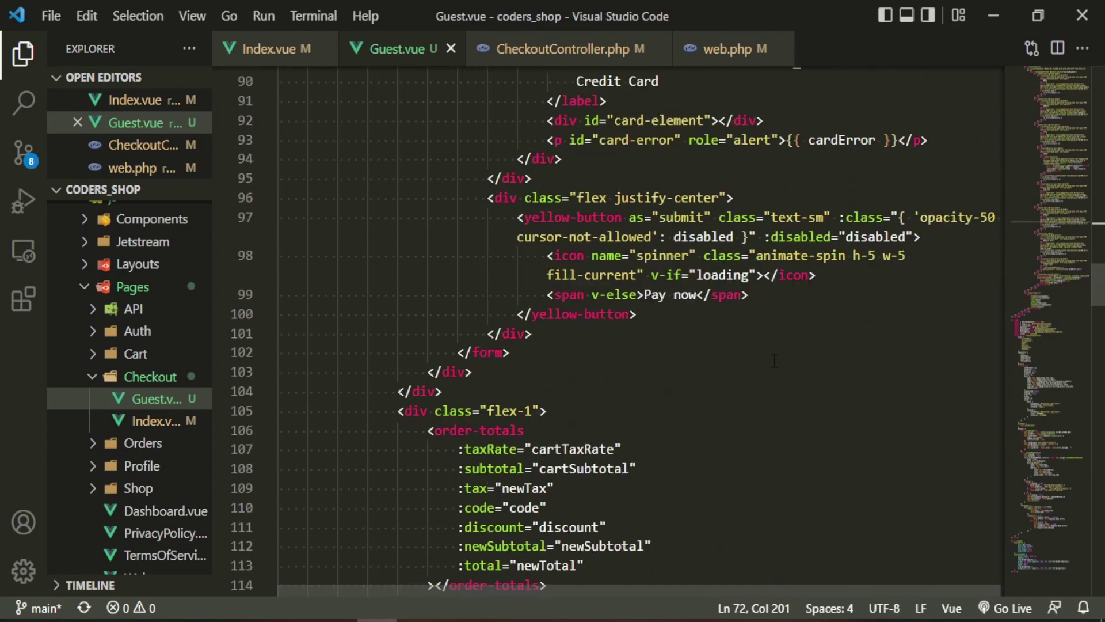
scroll(774, 360, down, 3)
scroll(775, 361, down, 4)
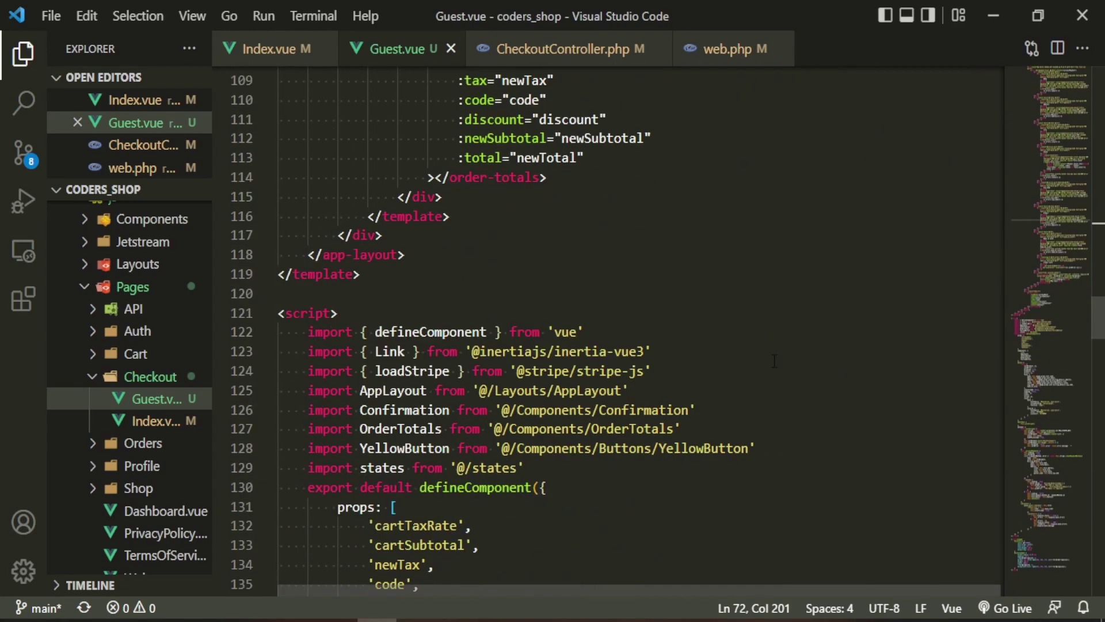
scroll(774, 360, down, 3)
scroll(829, 319, down, 4)
scroll(882, 279, down, 3)
scroll(882, 279, down, 3)
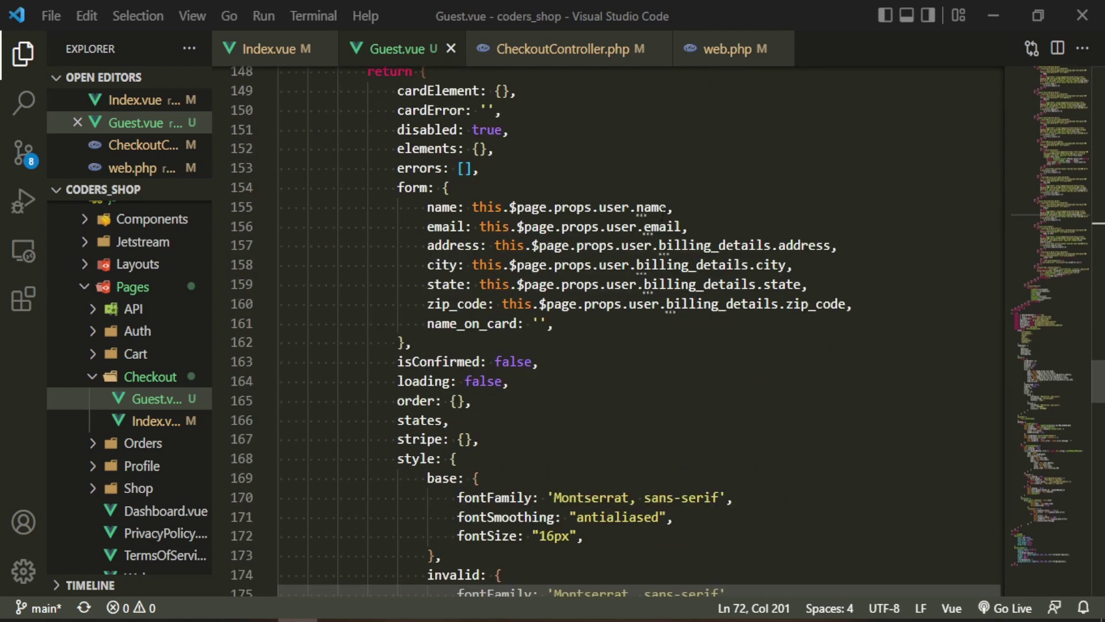
Step: Replace the user-prop defaults for name, email, address, city, state and zip with '', checking the /checkout post
drag(667, 207, 474, 208)
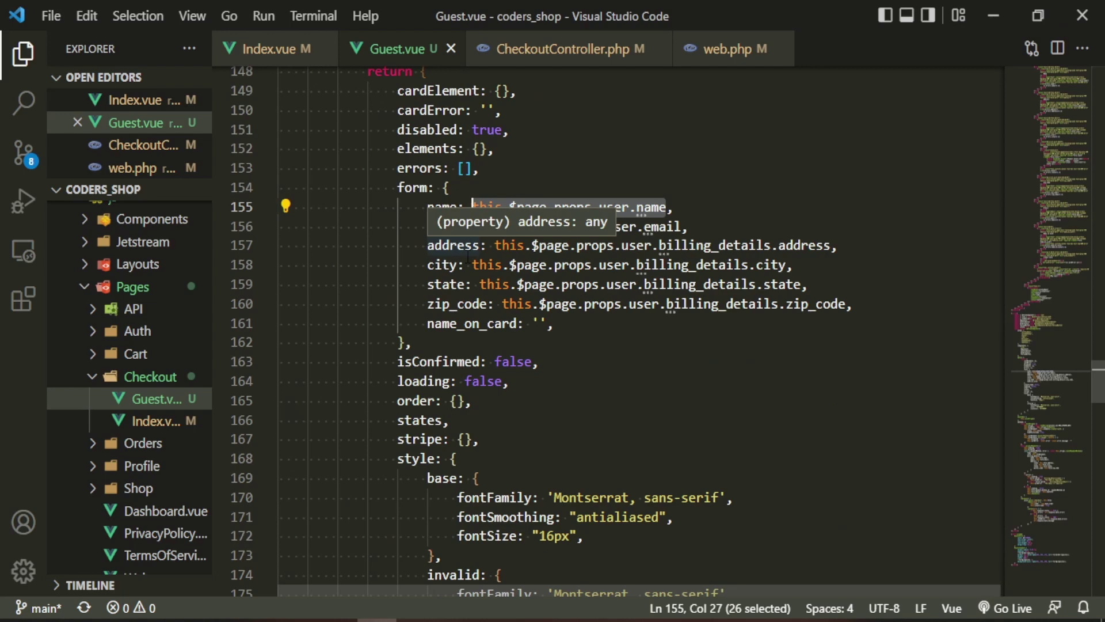
mouse_move(682, 227)
mouse_down()
mouse_move(481, 226)
mouse_move(830, 246)
mouse_up()
text('',)
alt+drag(472, 265, 786, 265)
alt+drag(480, 285, 803, 285)
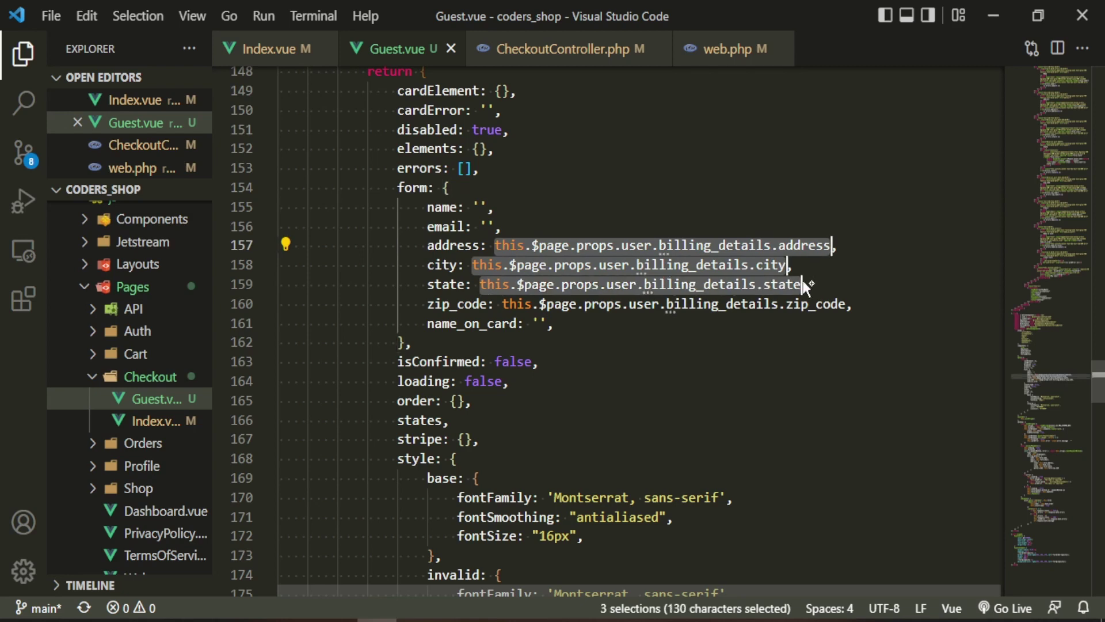
alt+drag(502, 303, 845, 304)
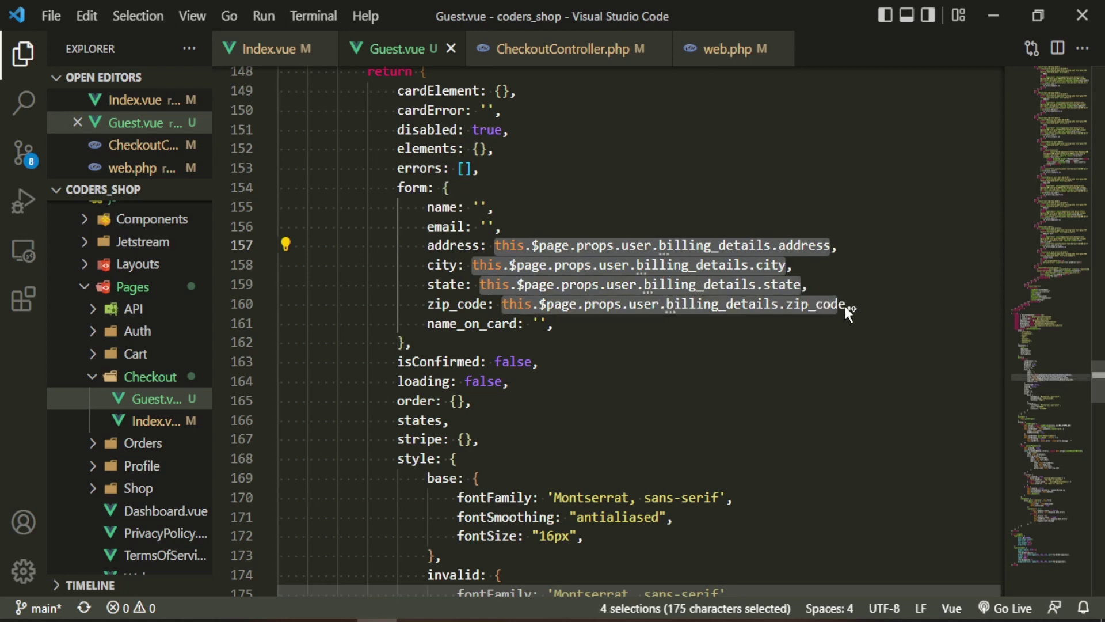
text('',)
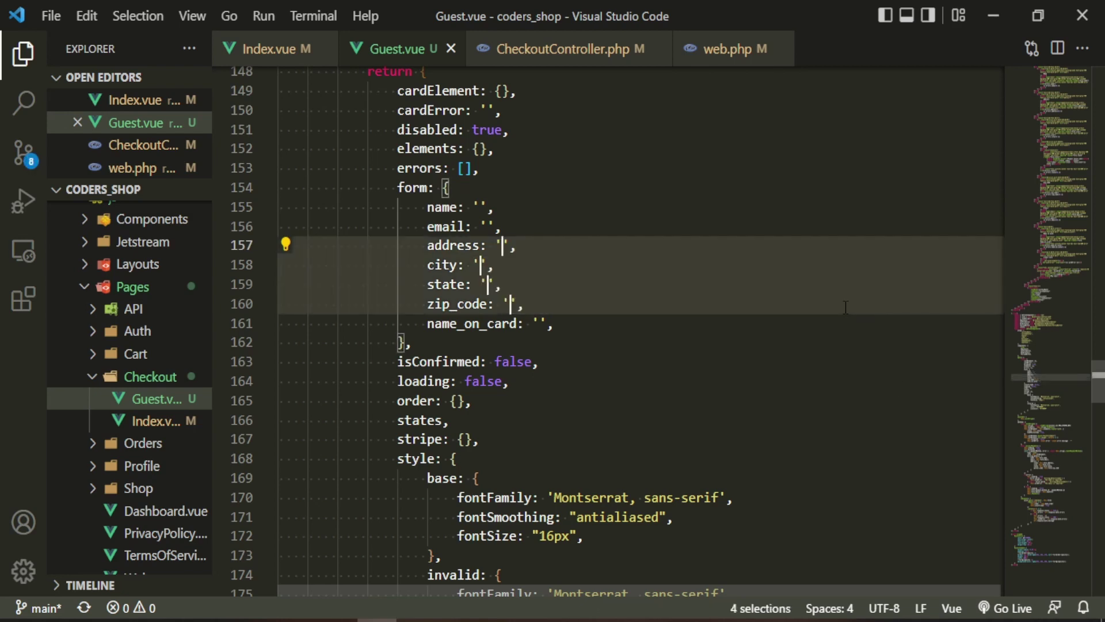
scroll(898, 391, down, 1)
scroll(898, 391, down, 3)
scroll(899, 390, down, 2)
scroll(898, 391, down, 2)
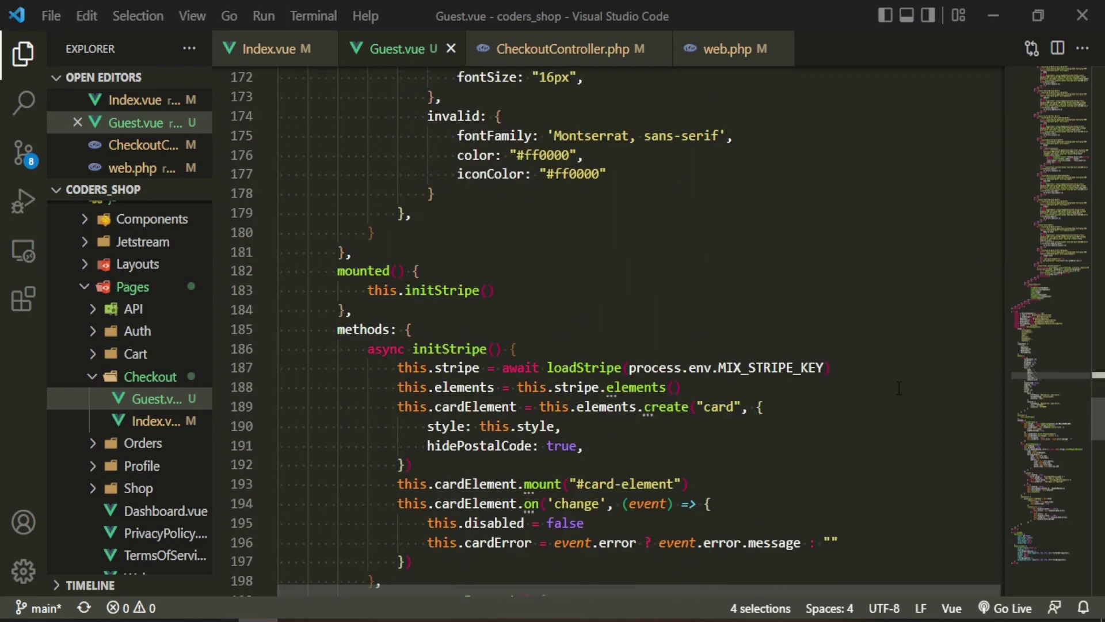
scroll(897, 390, down, 2)
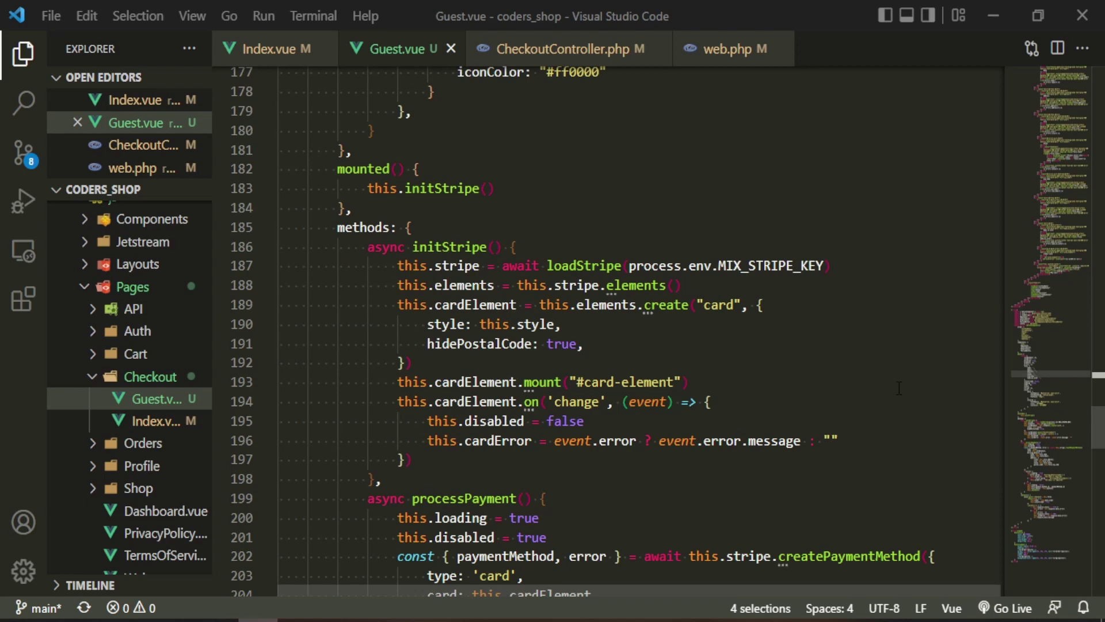
scroll(898, 391, down, 5)
scroll(899, 390, down, 2)
scroll(898, 391, down, 1)
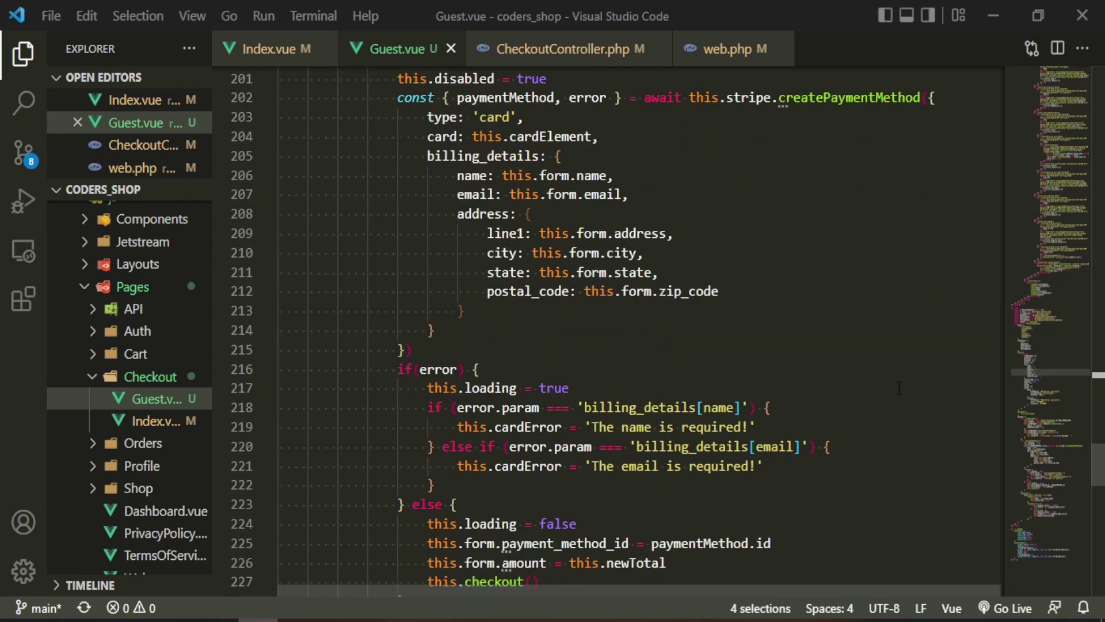
scroll(898, 391, down, 1)
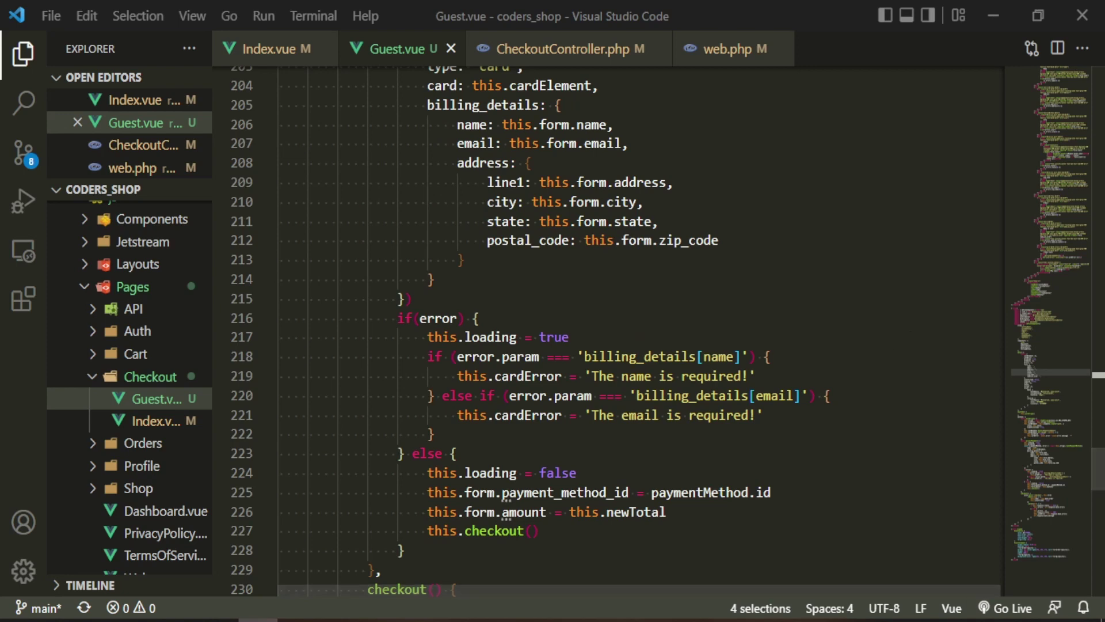
scroll(898, 391, down, 3)
scroll(844, 456, down, 2)
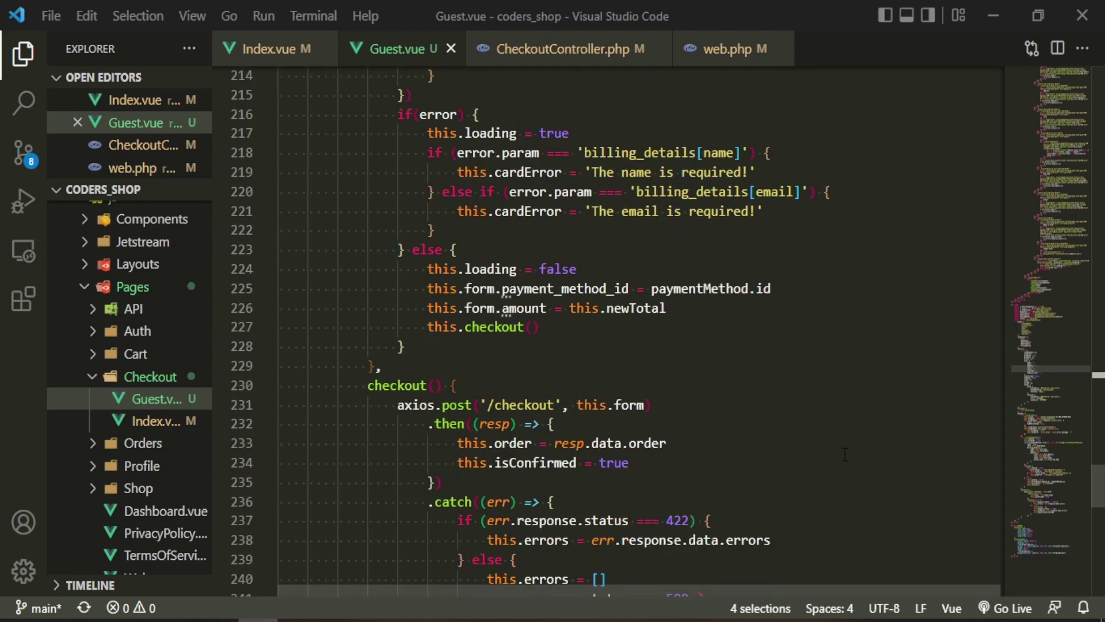
scroll(845, 455, down, 1)
scroll(845, 455, down, 2)
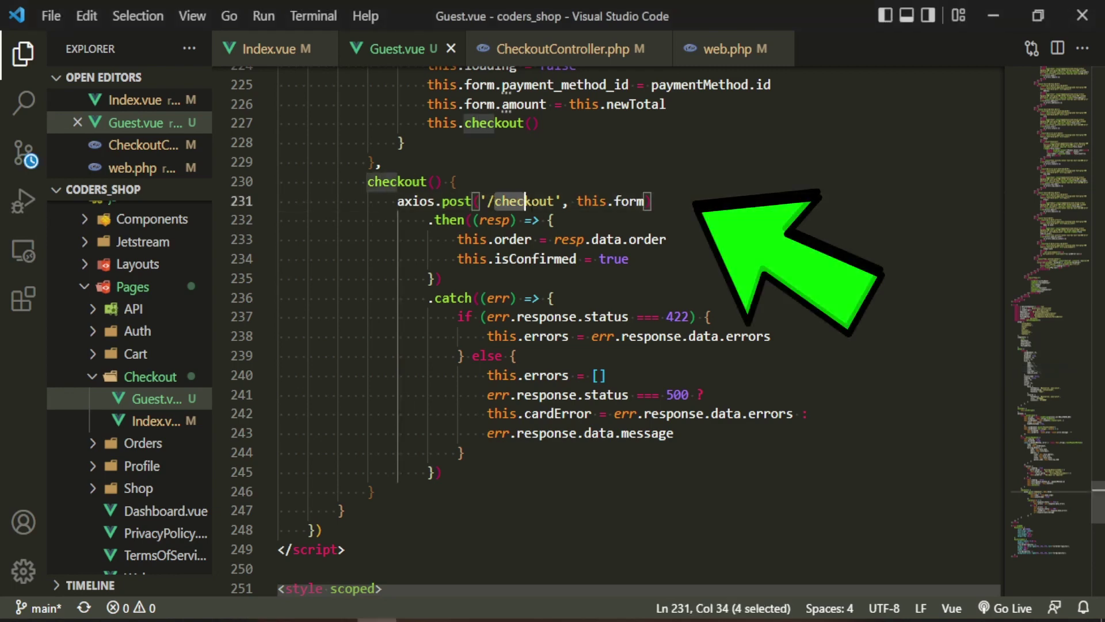
drag(494, 200, 550, 201)
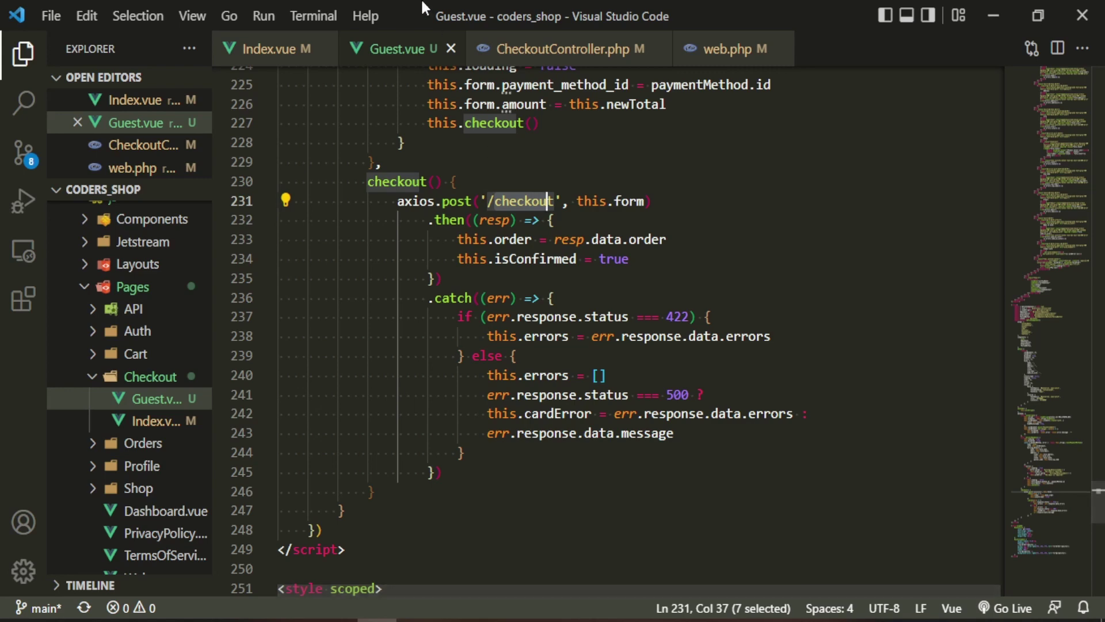
Step: Reload checkout, which now lands on localhost:8000/login, and review the routes file and the login page's guest link
key(alt+Tab)
click(70, 40)
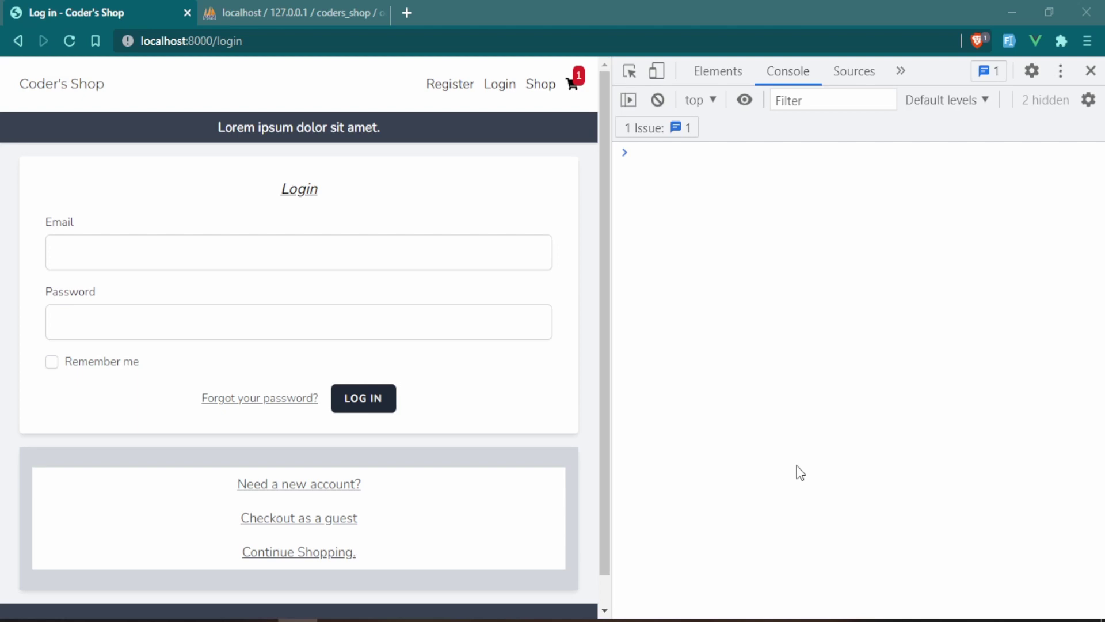
key(ctrl+super+Left)
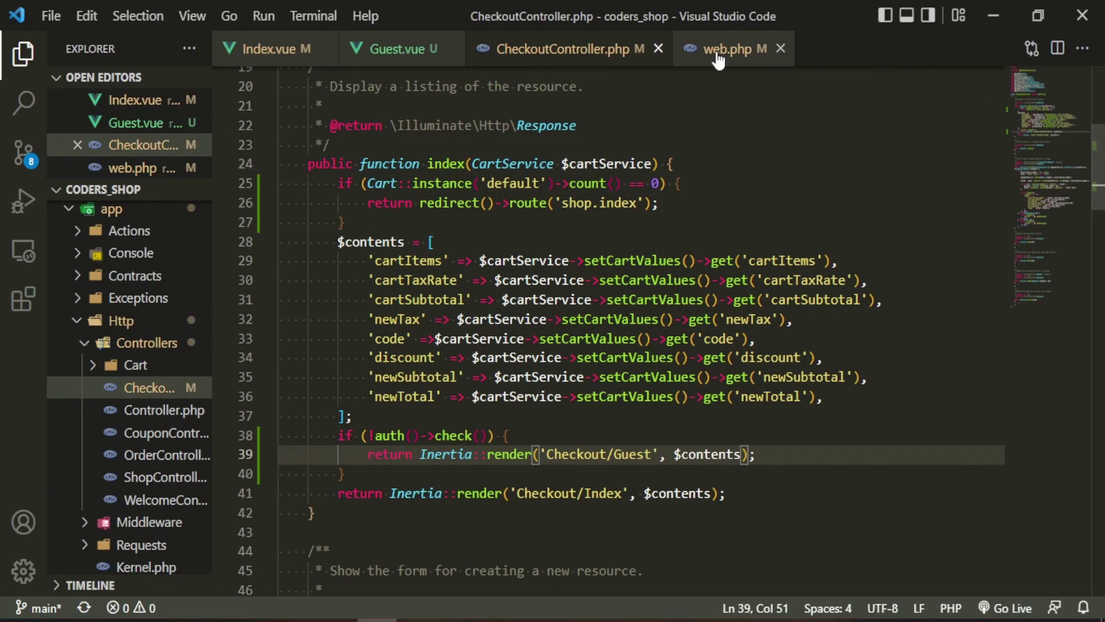
click(716, 48)
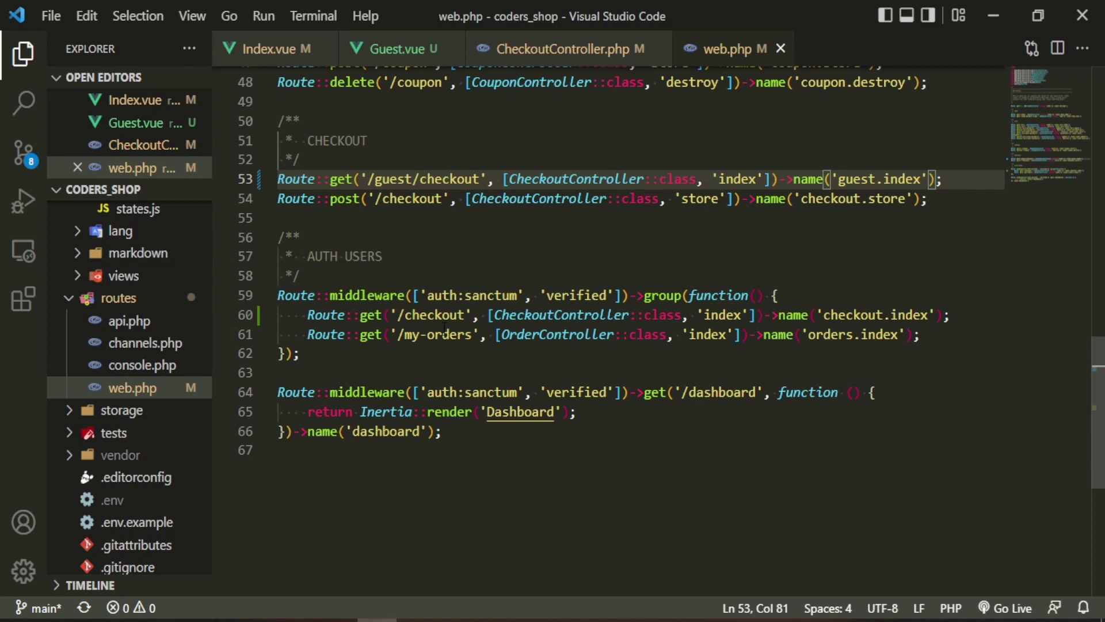
key(alt+Tab)
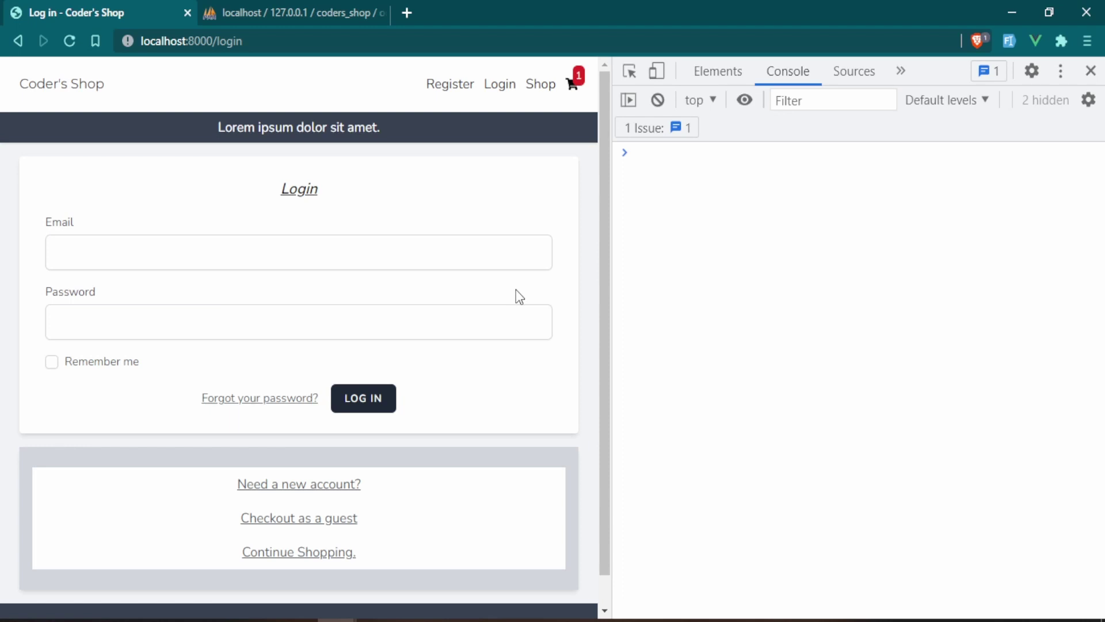
scroll(519, 296, down, 1)
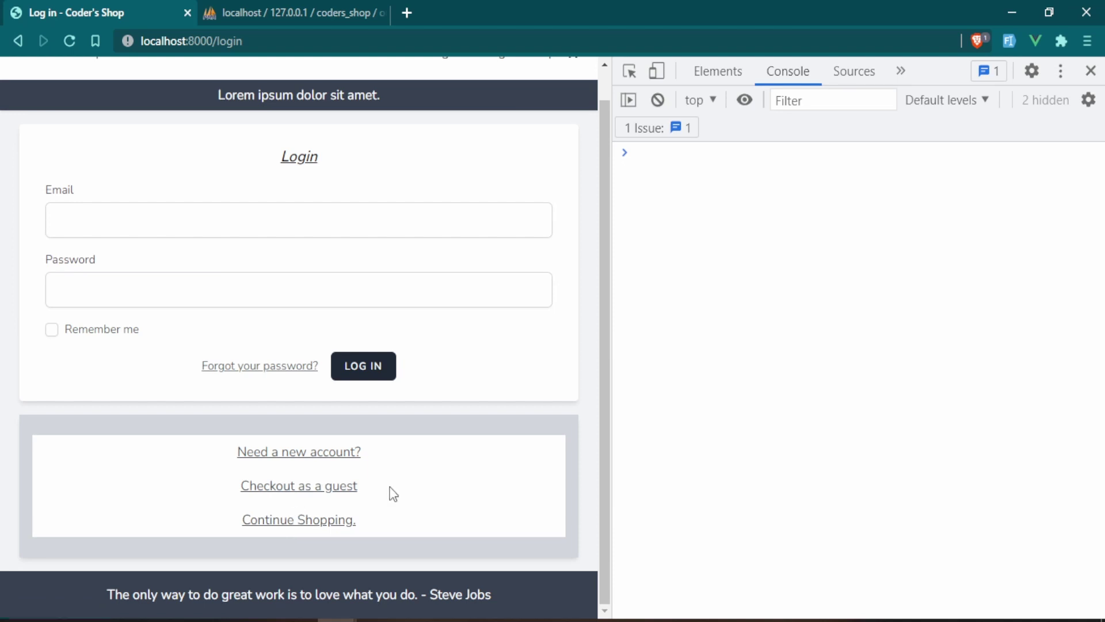
Step: In Login.vue line 52, change href="#" to :href="route('guest.index')"
key(alt+Tab)
key(ctrl+p)
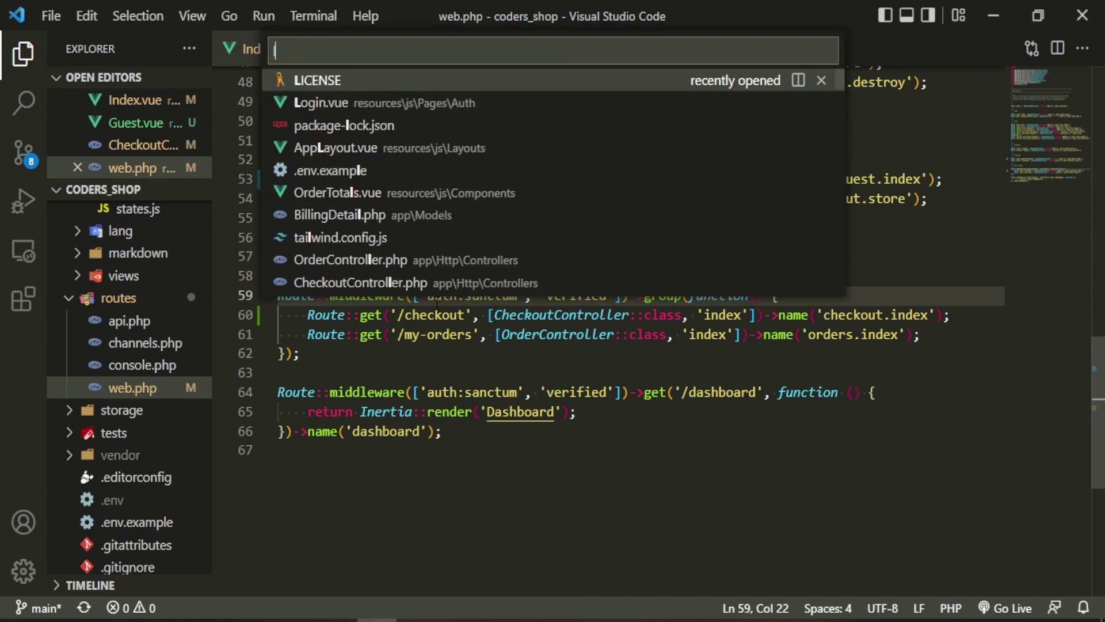
text(login)
key(Return)
scroll(453, 307, up, 16)
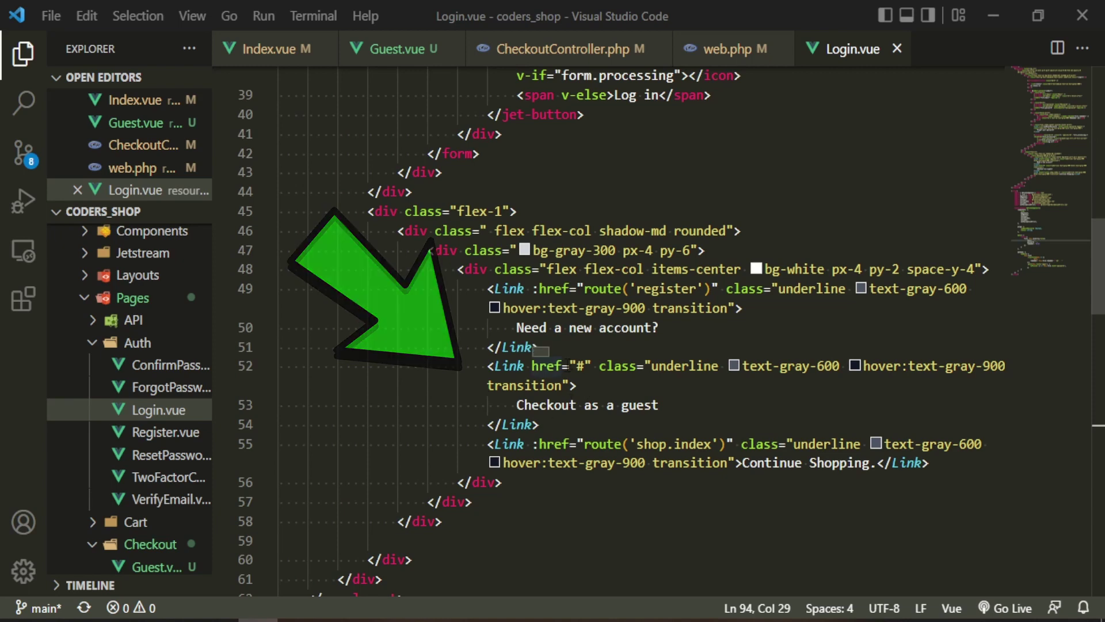
click(533, 367)
text(:)
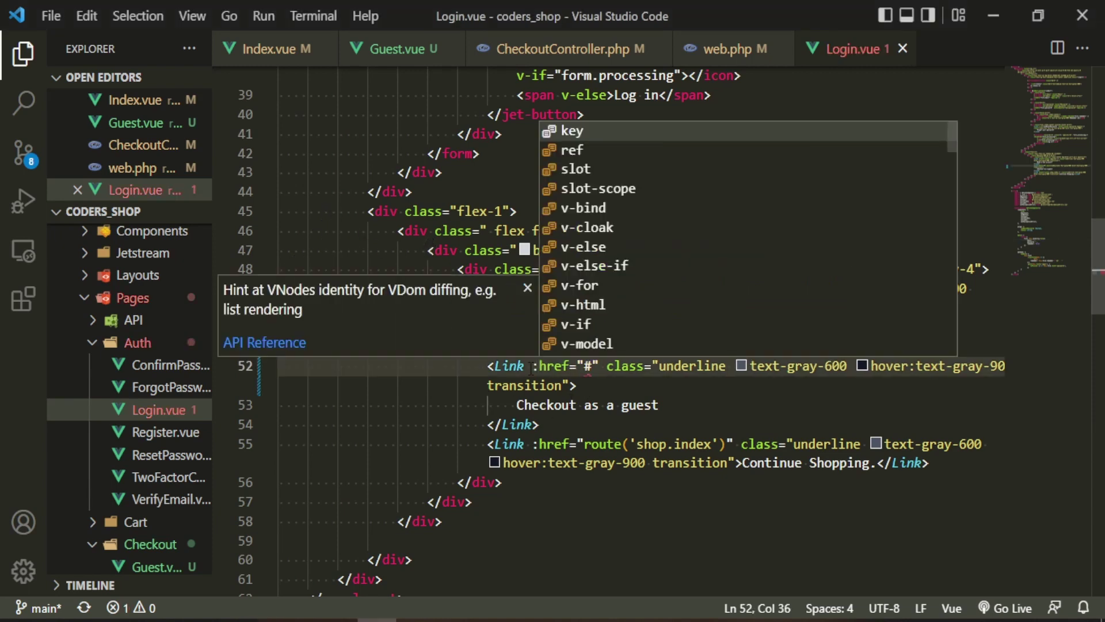
key(Right)
key(Right)
key(Right)
key(Right)
key(Right)
key(Right)
key(BackSpace)
text(rou)
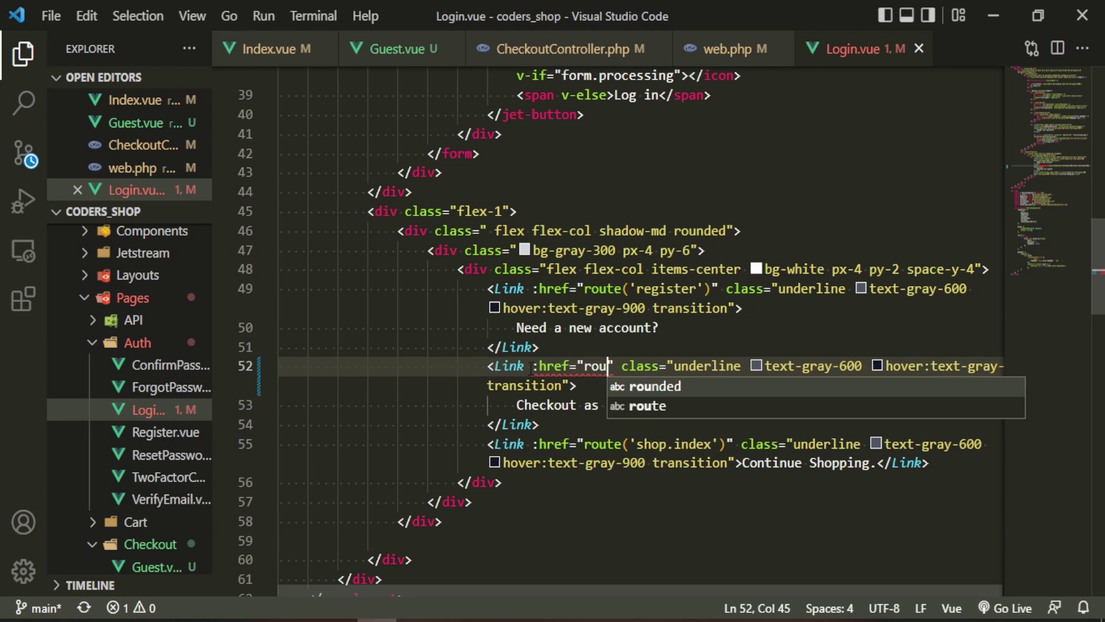
text(te('guest)
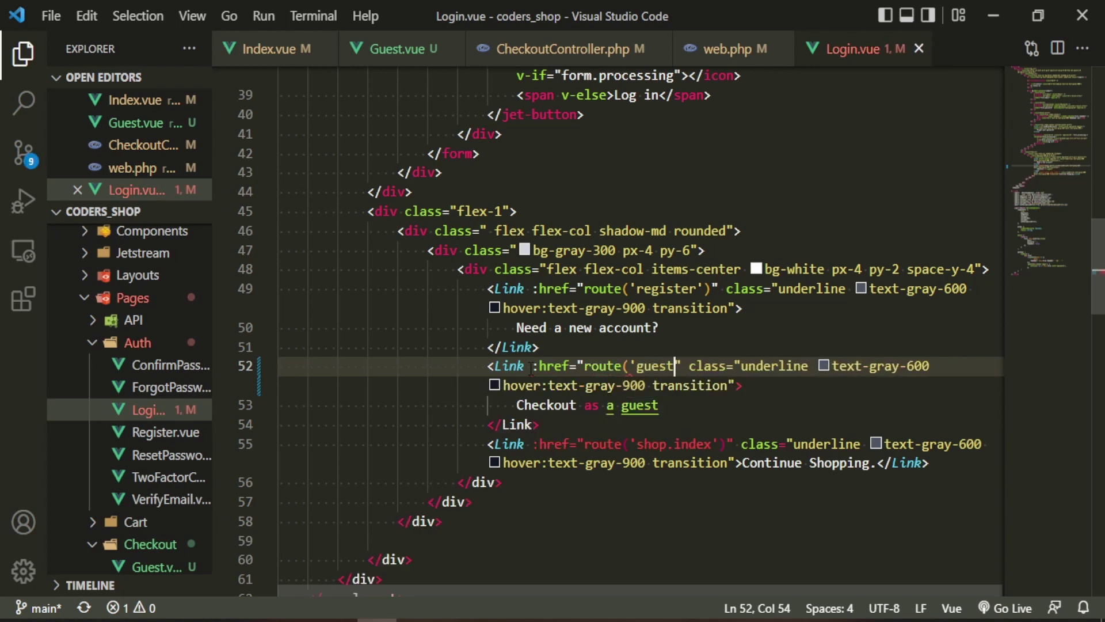
text('.index)
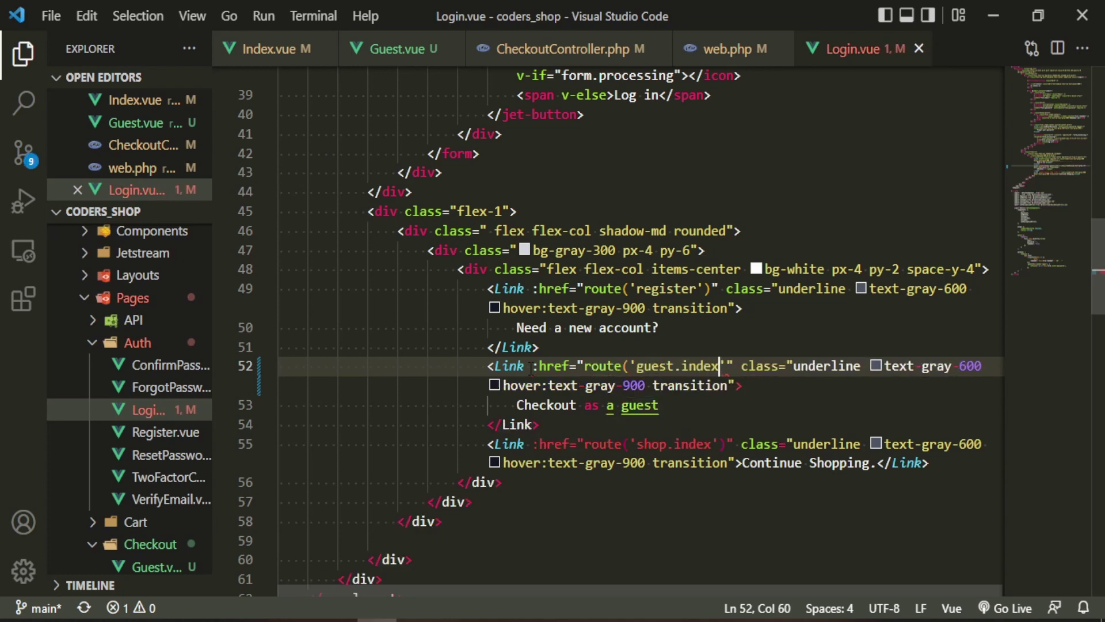
text())
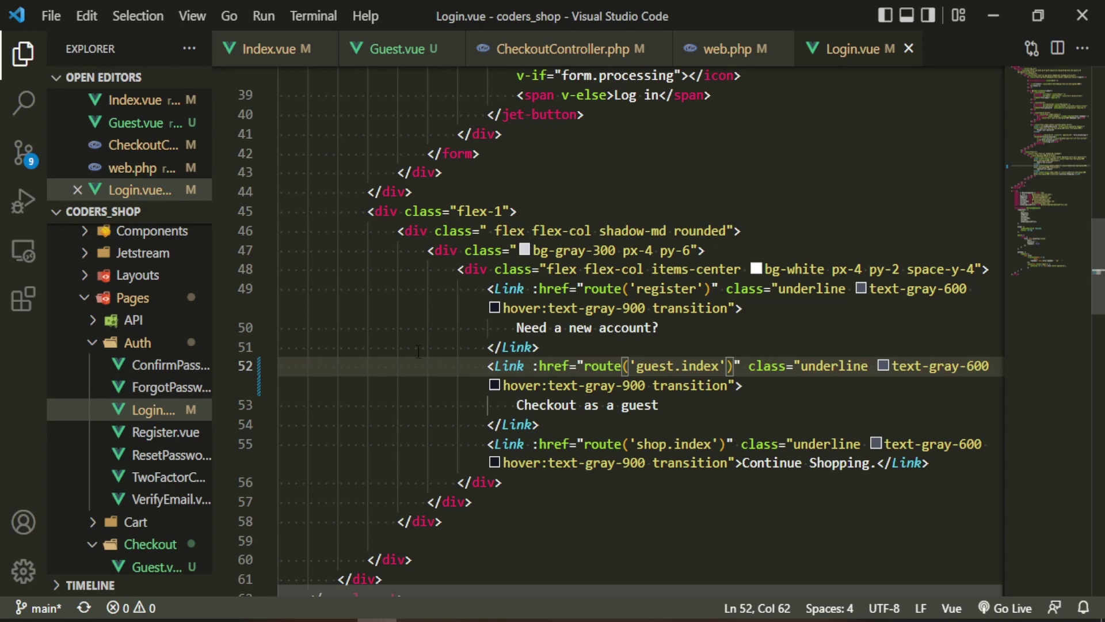
Step: In Register.vue line 74, change href="#" to :href="route('guest.index')"
click(165, 431)
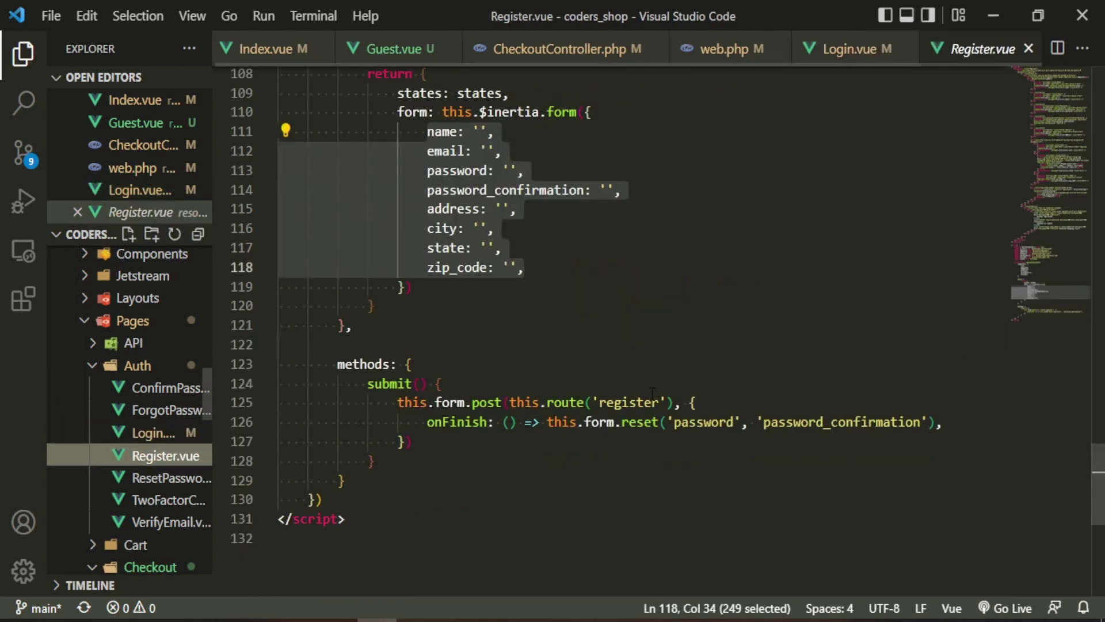
scroll(652, 392, up, 5)
scroll(652, 393, up, 3)
scroll(652, 393, up, 3)
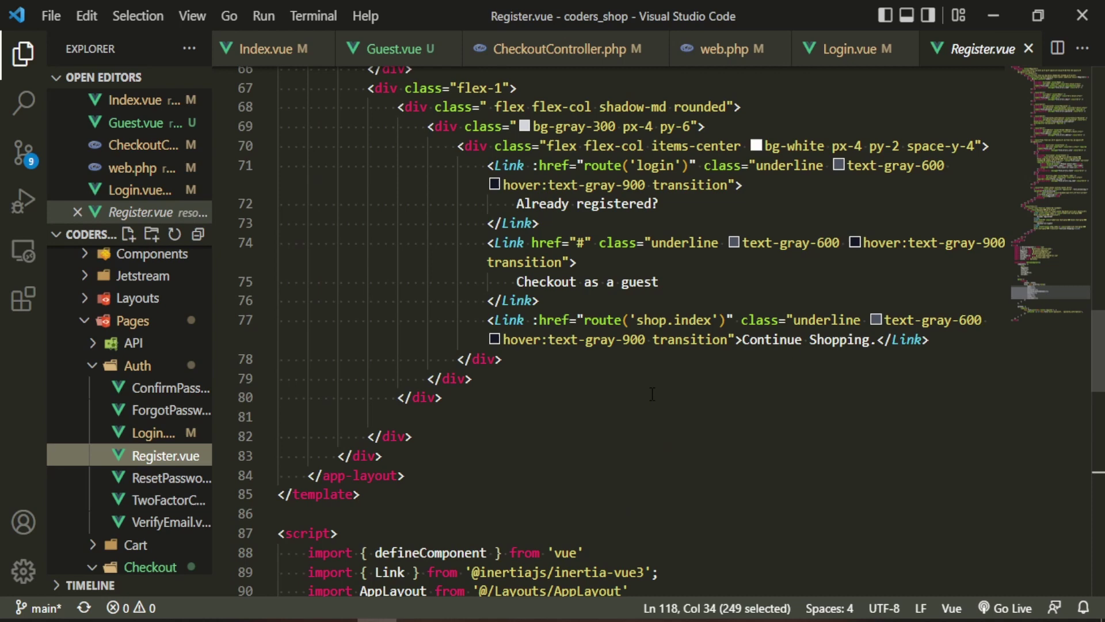
click(586, 242)
key(BackSpace)
text(route()
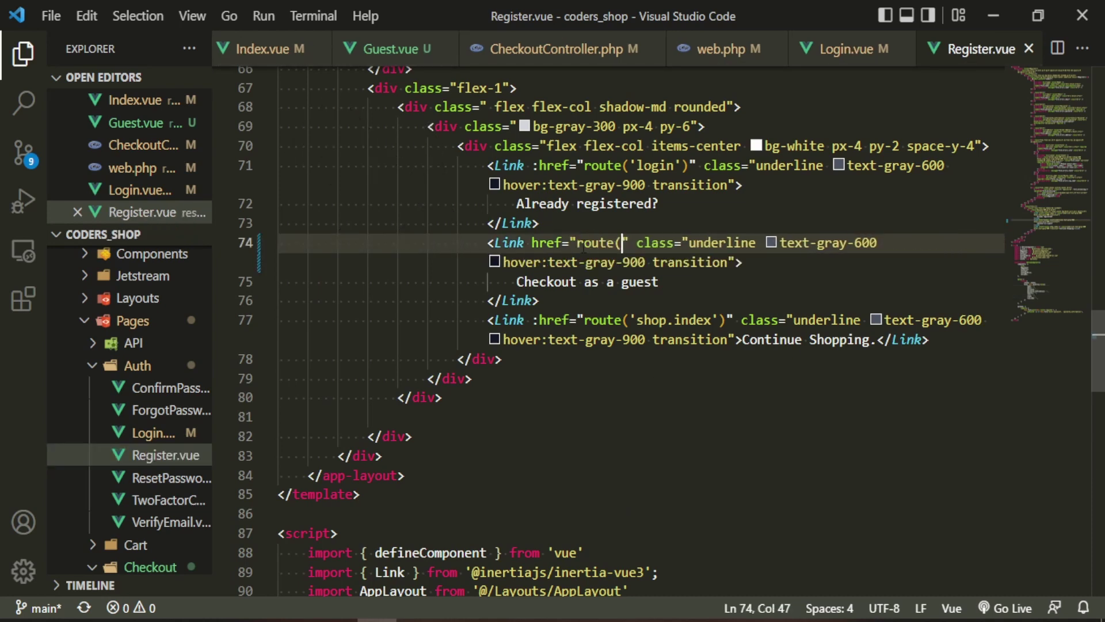
text('guest)
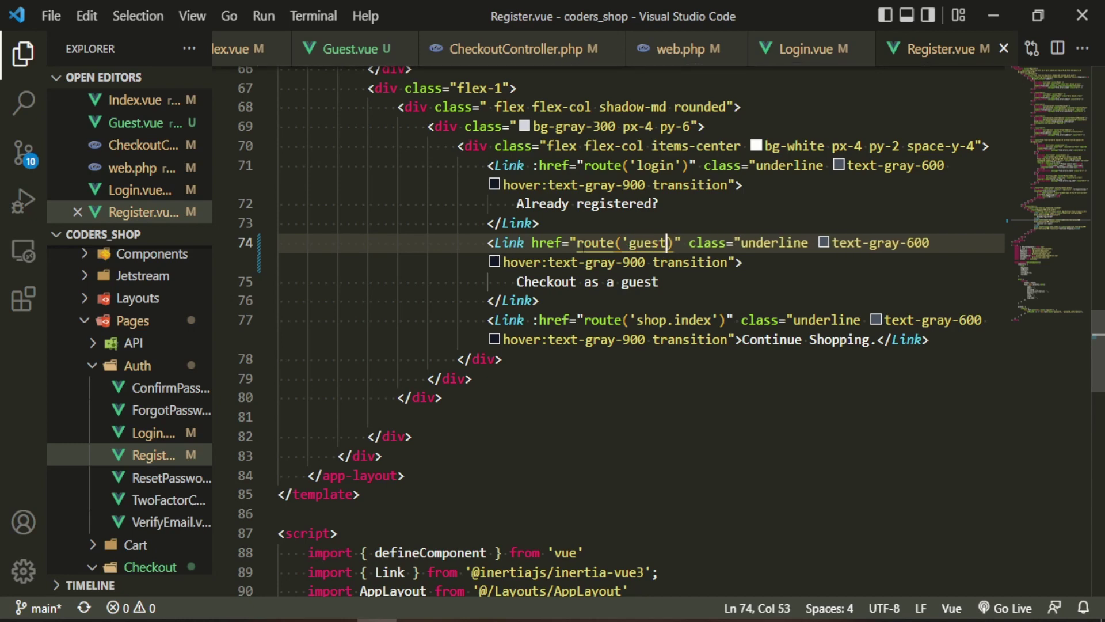
text(.index)
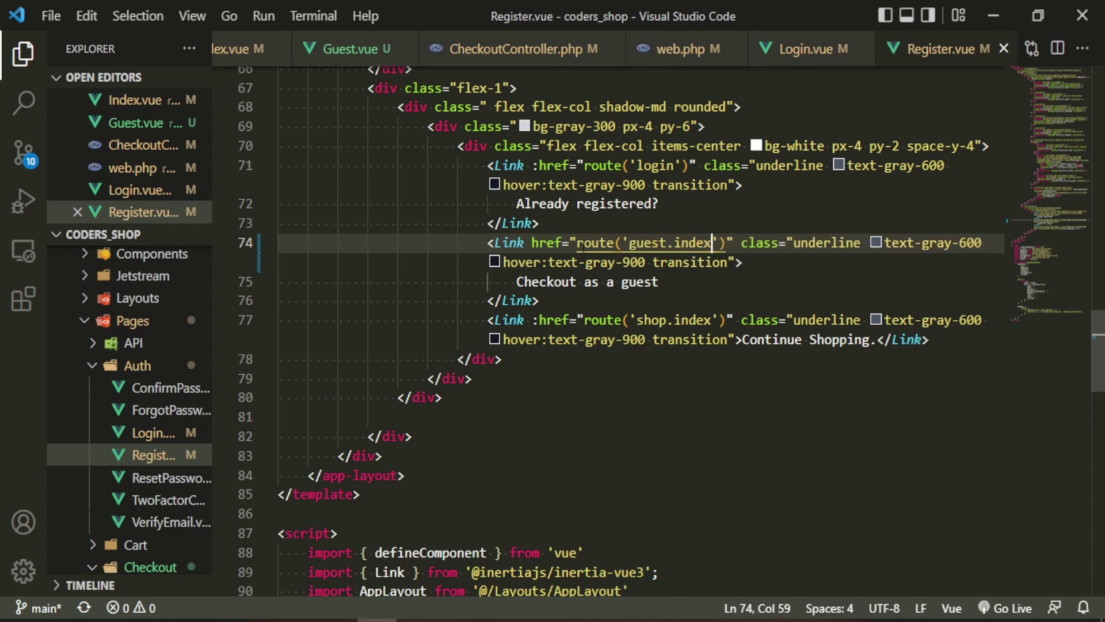
key(ctrl+Left)
key(ctrl+Left)
key(ctrl+Left)
text(:)
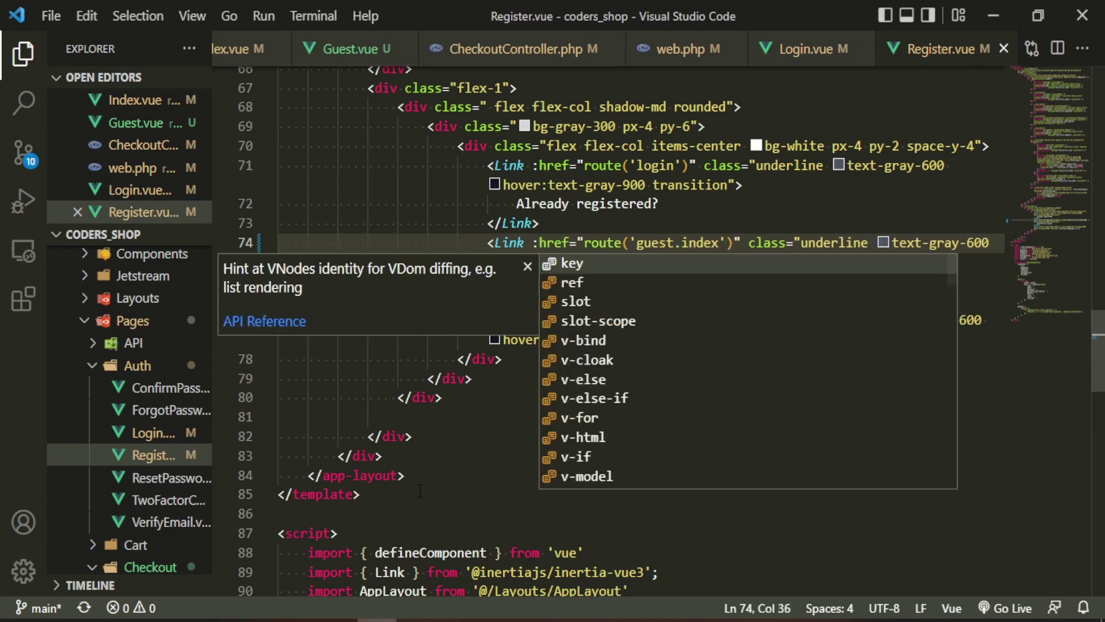
click(448, 434)
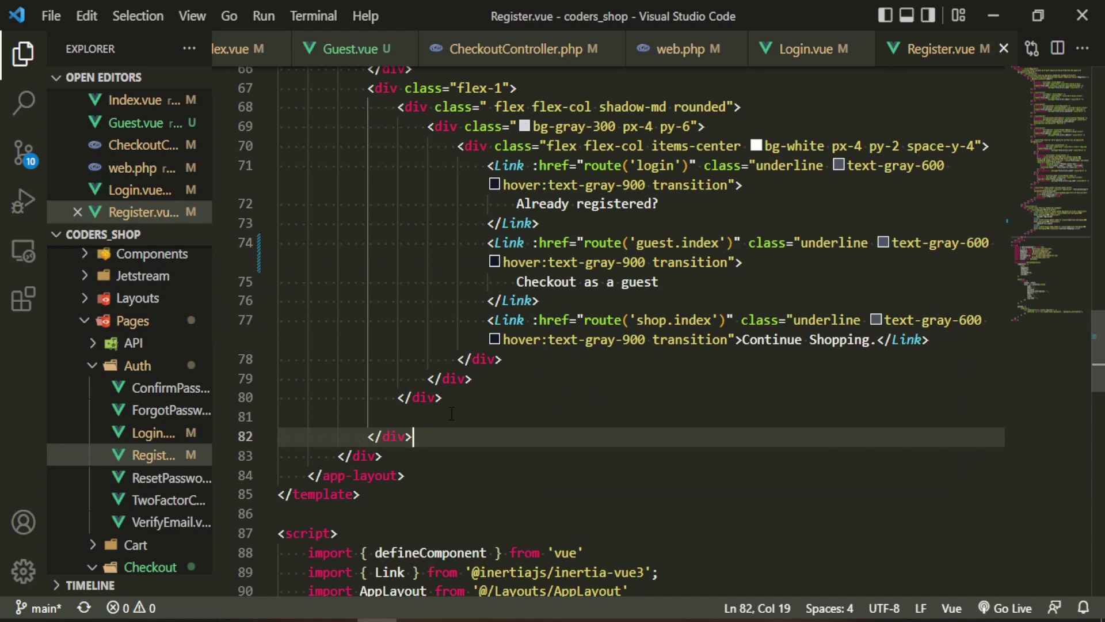
key(alt+Tab)
Step: Reload the login page and follow its Checkout as a guest link to the guest form
click(69, 40)
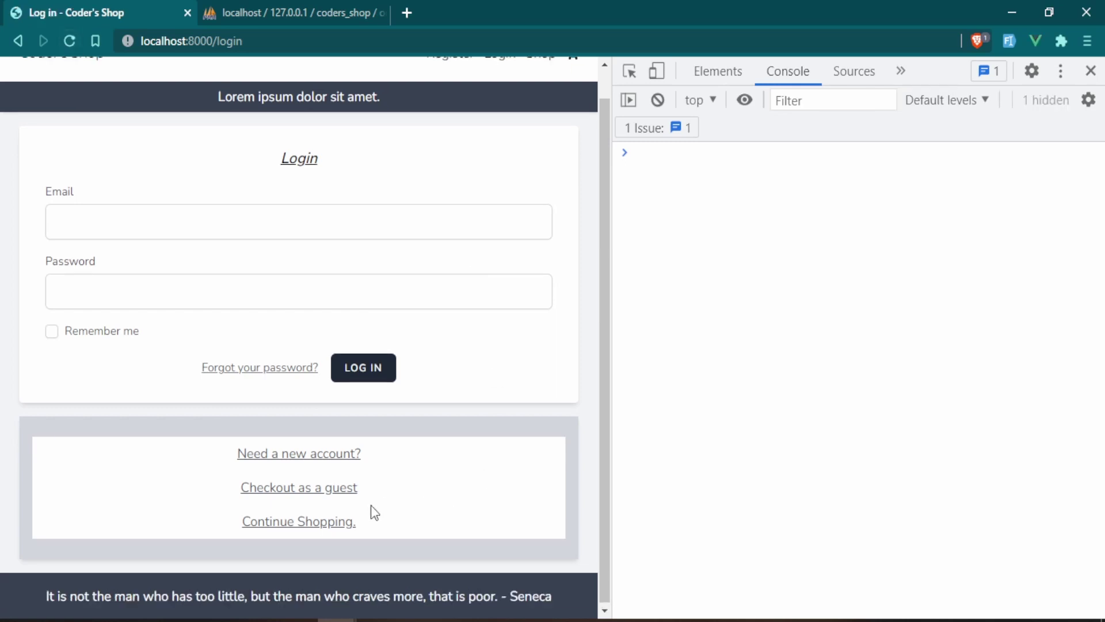
click(311, 487)
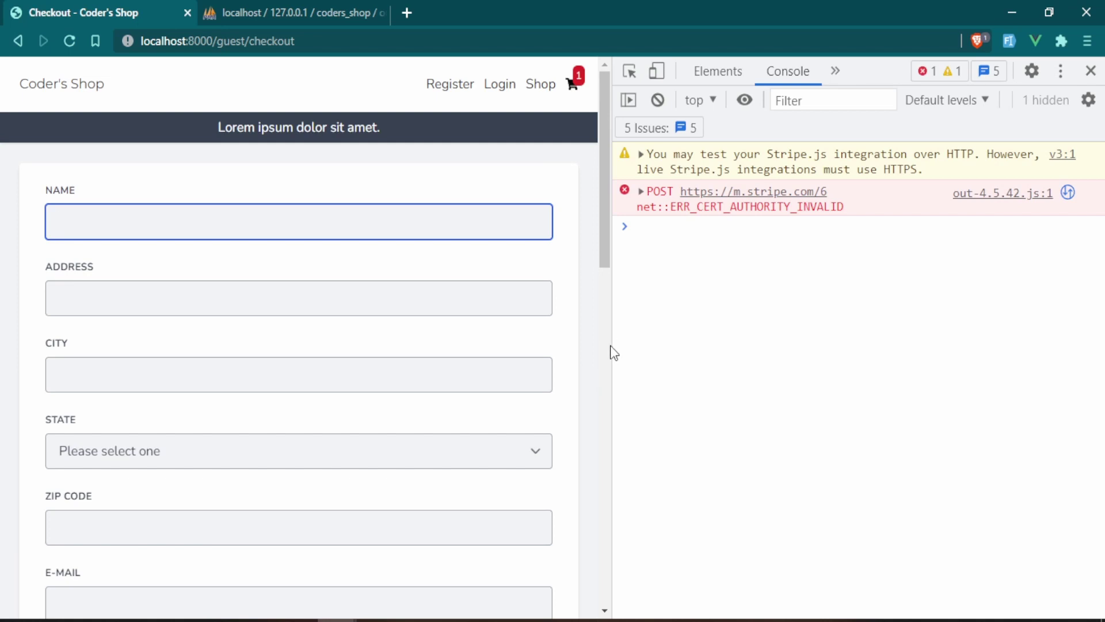
drag(606, 343, 898, 337)
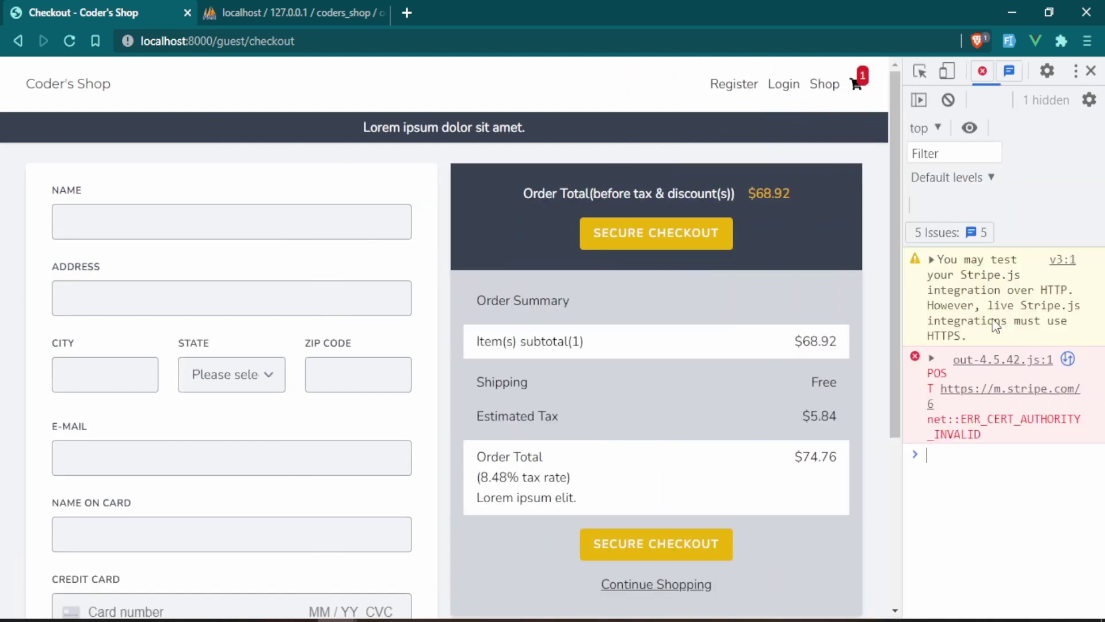
Step: Visit localhost:8000/checkout to confirm guests are redirected to login
click(272, 39)
double_click(274, 40)
key(BackSpace)
key(BackSpace)
key(BackSpace)
key(BackSpace)
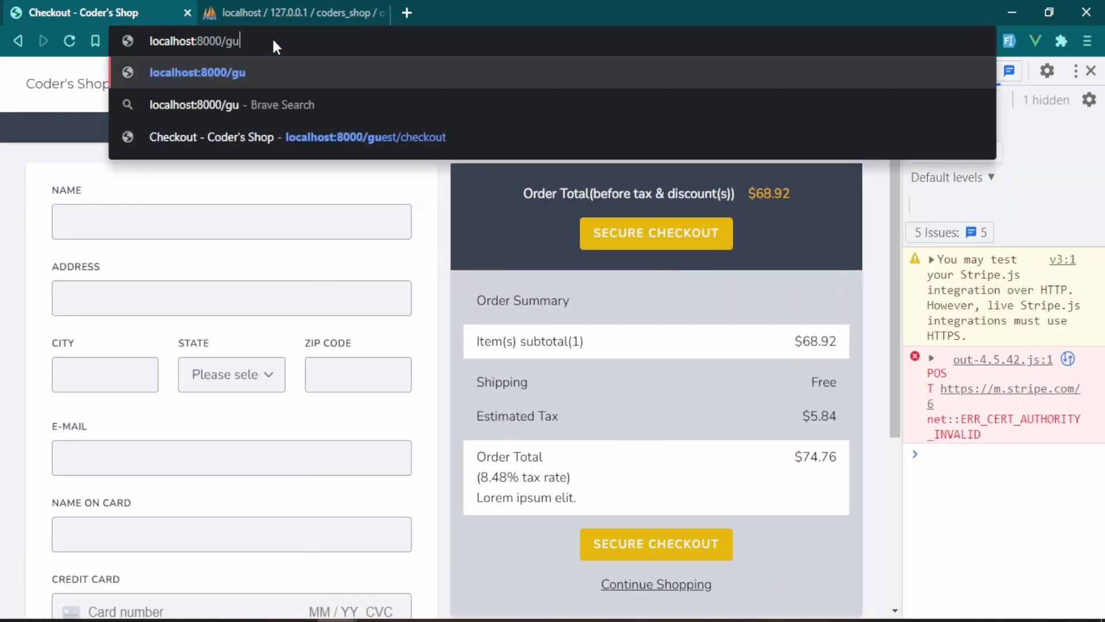
key(BackSpace)
key(BackSpace)
text(checkout)
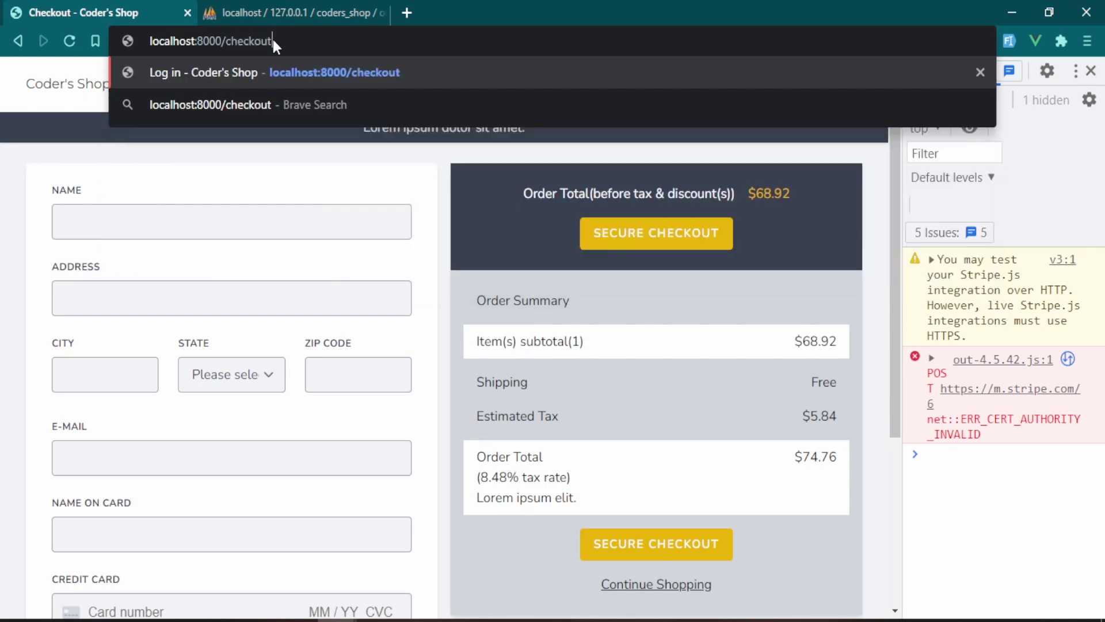
key(Return)
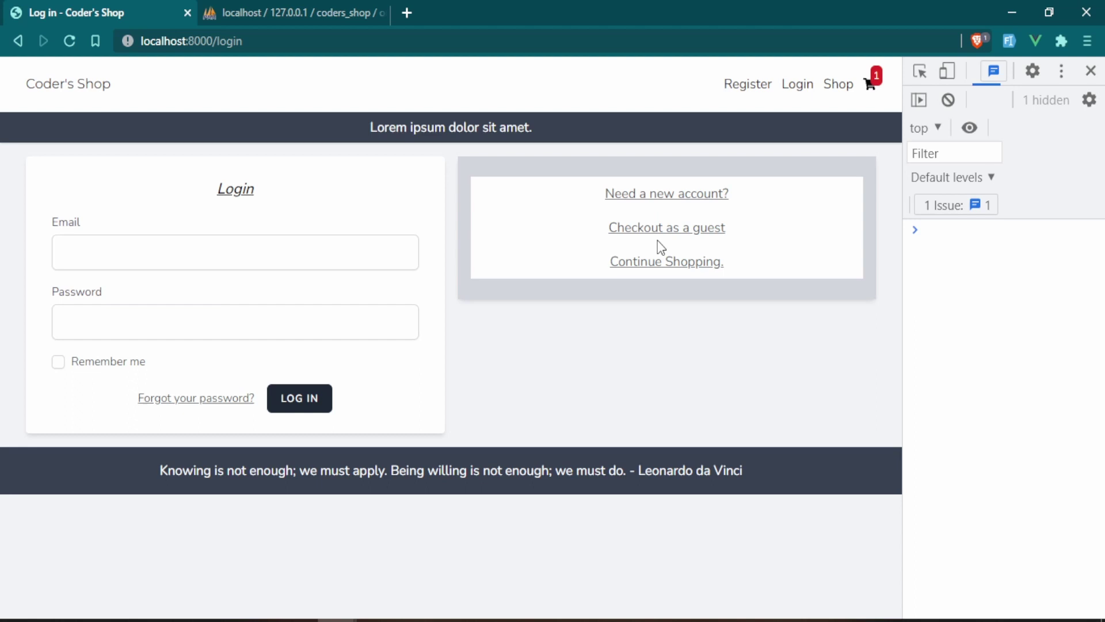
Step: Follow the Register page's Checkout as a guest link to the guest checkout
click(674, 193)
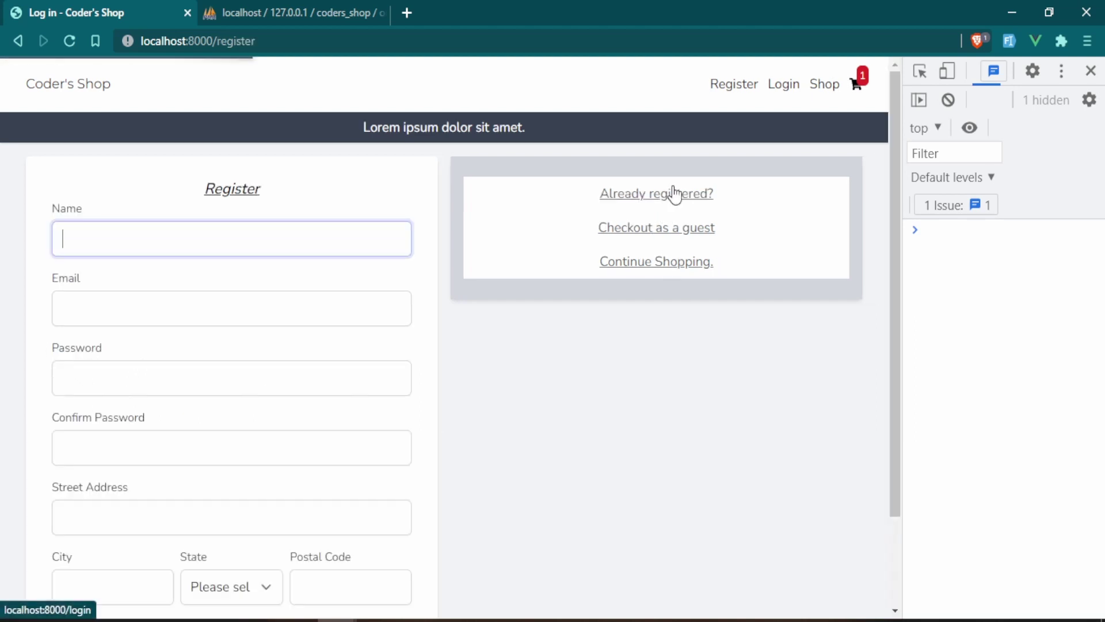
click(663, 231)
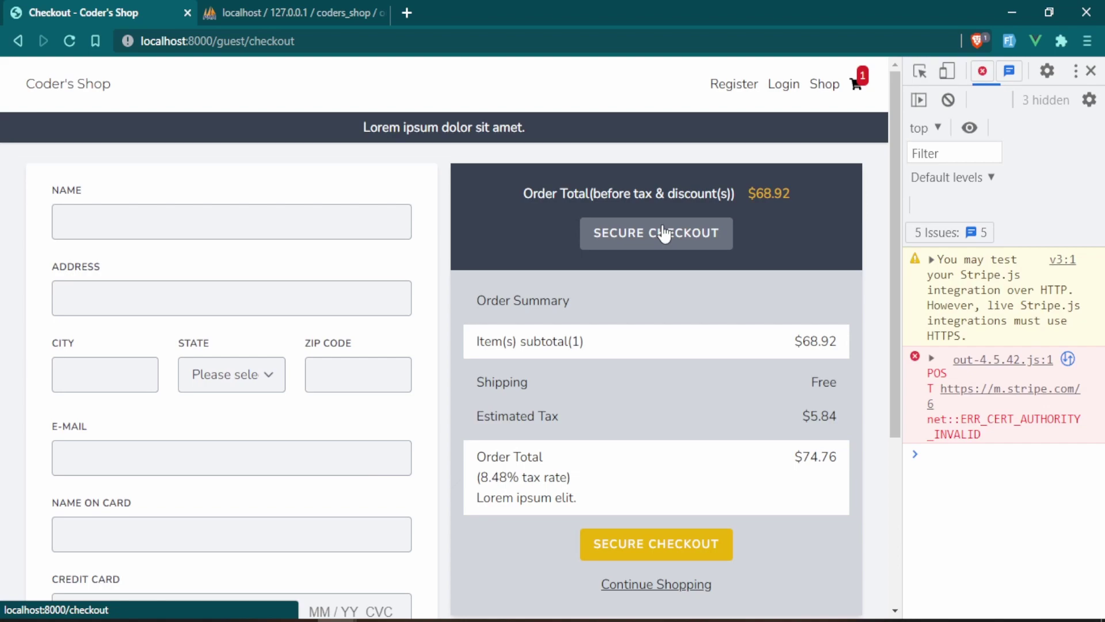
key(alt+Tab)
scroll(553, 333, up, 10)
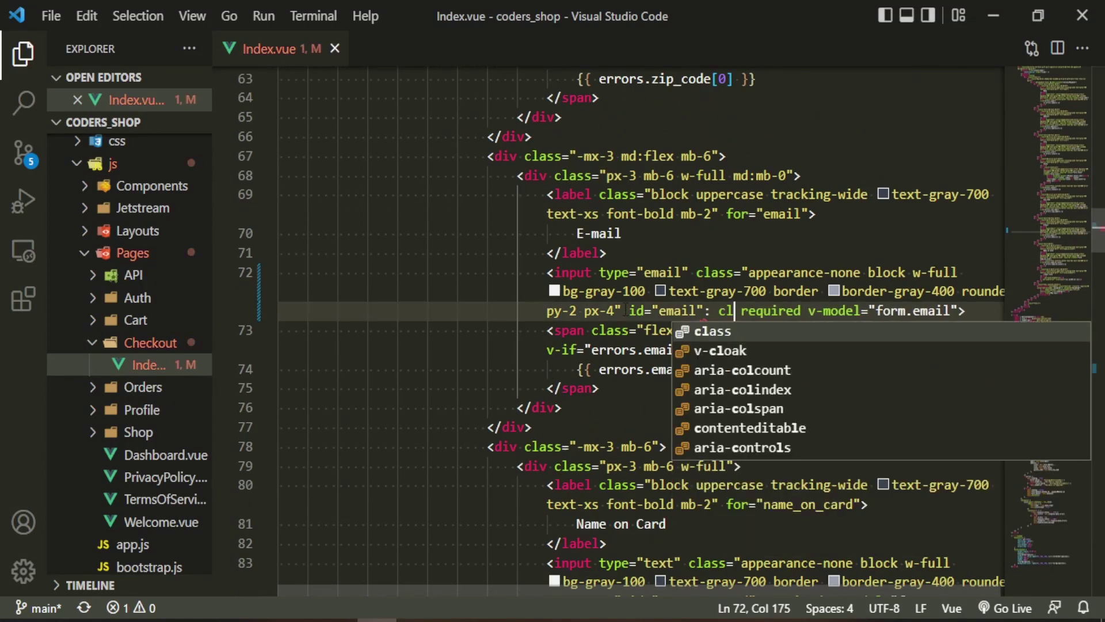
Step: Delete the stray partial attribute text on the email input at line 72 of Checkout/Index.vue
key(BackSpace)
key(BackSpace)
key(BackSpace)
text(:)
key(BackSpace)
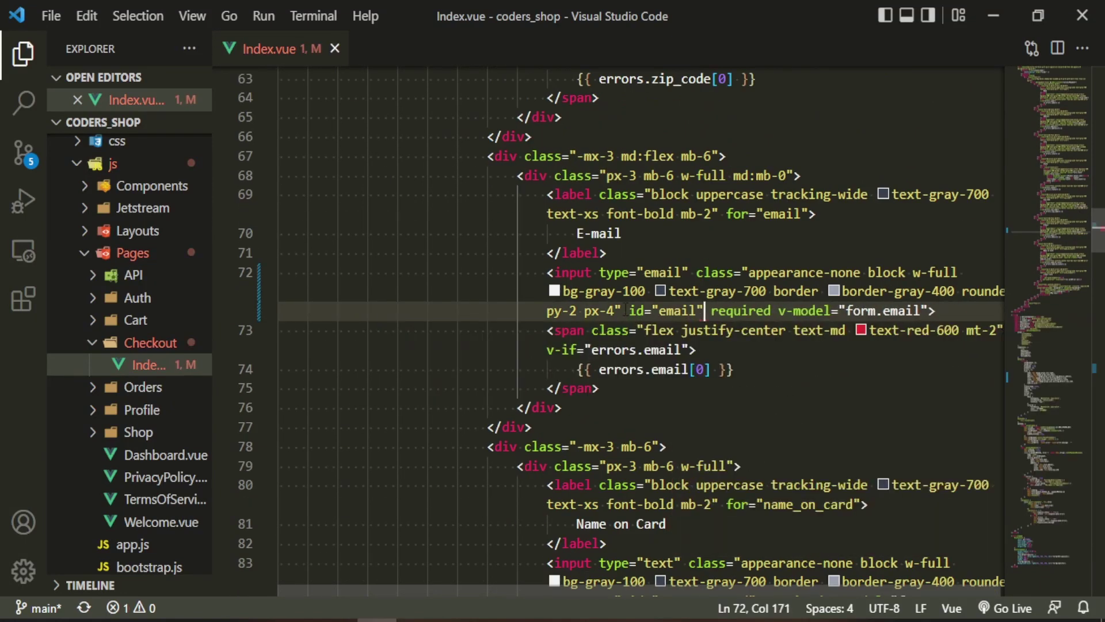
text(:class)
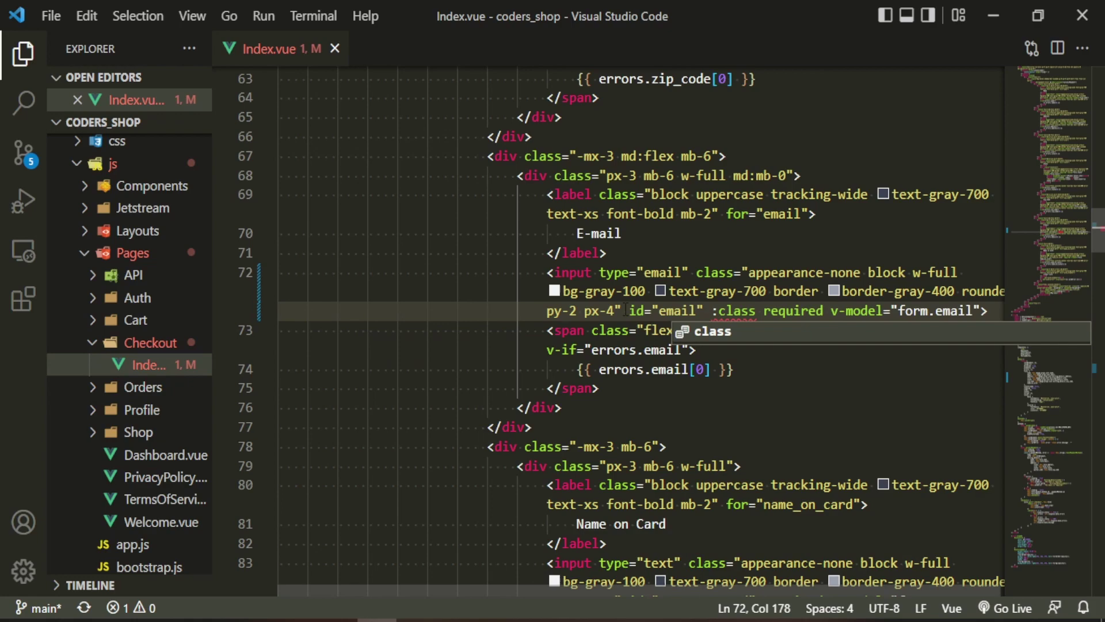
text(="{ 'opa'}")
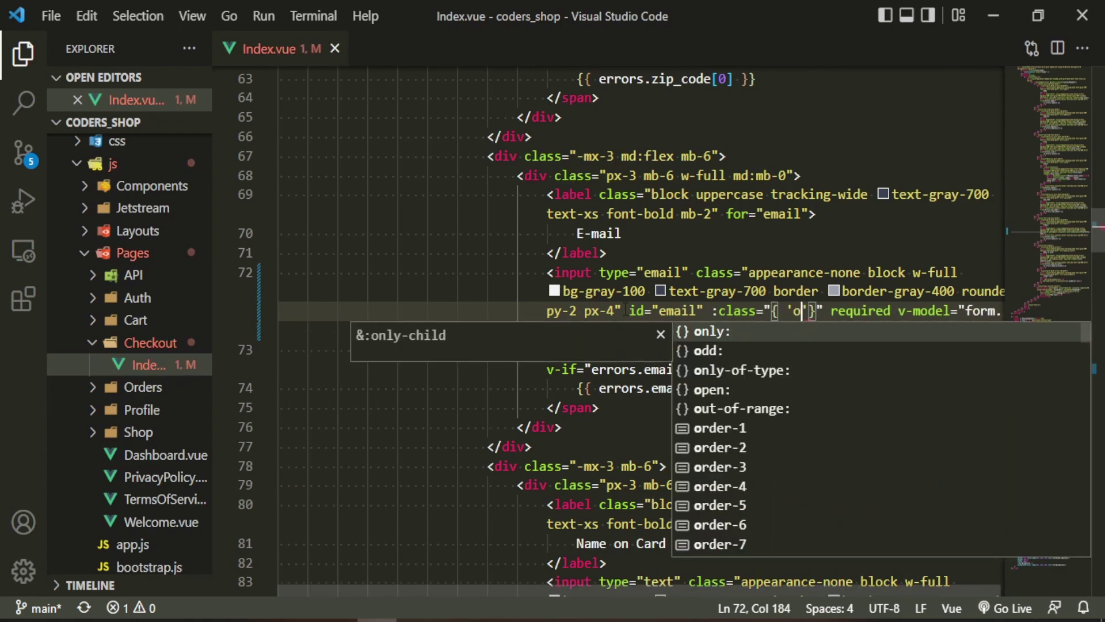